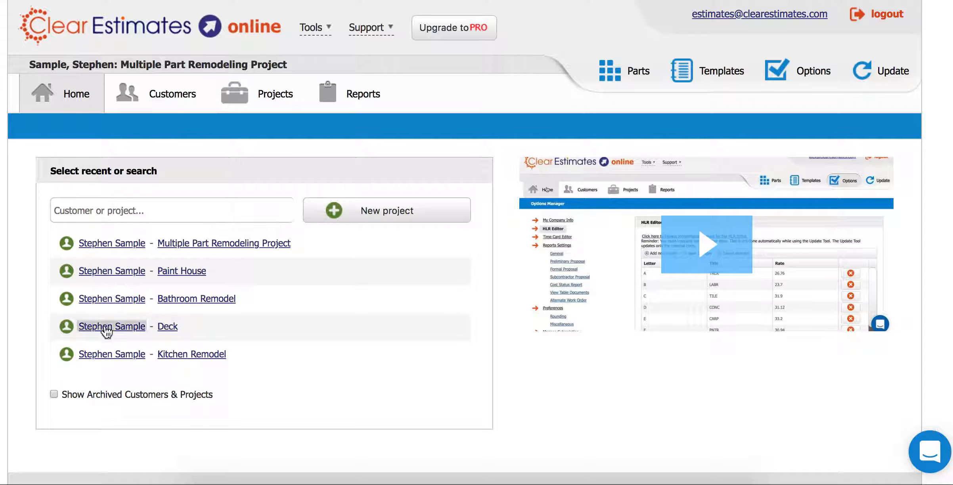
- Open the Multiple Part Remodeling Project overview and dismiss the Intercom chat popup
left_click(86, 244)
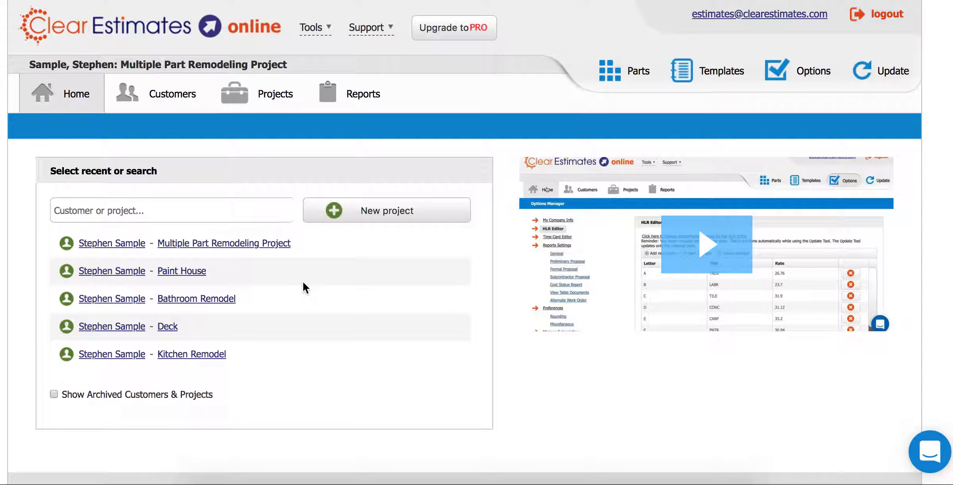
left_click(203, 247)
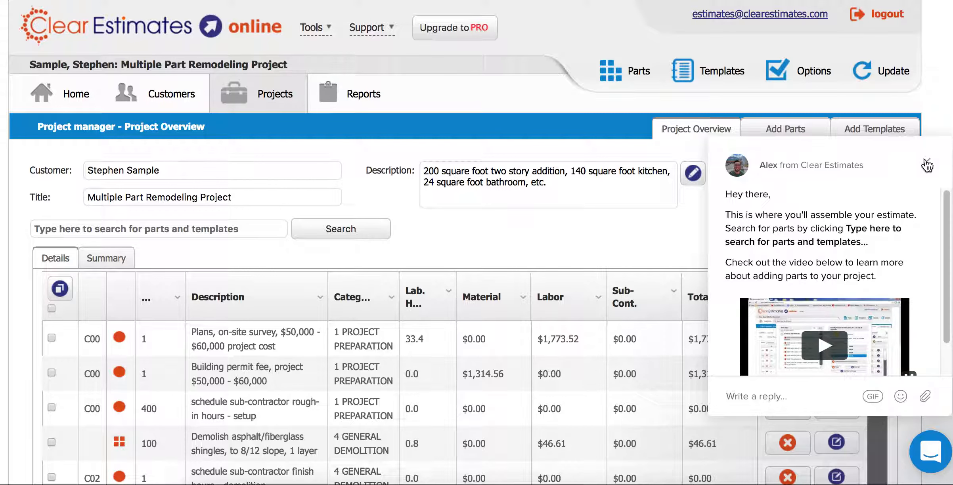
left_click(926, 163)
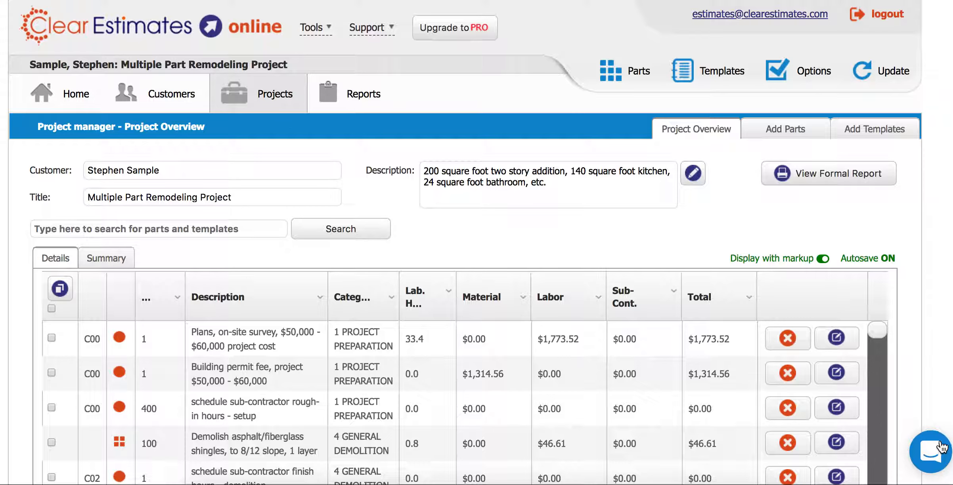
left_click(928, 460)
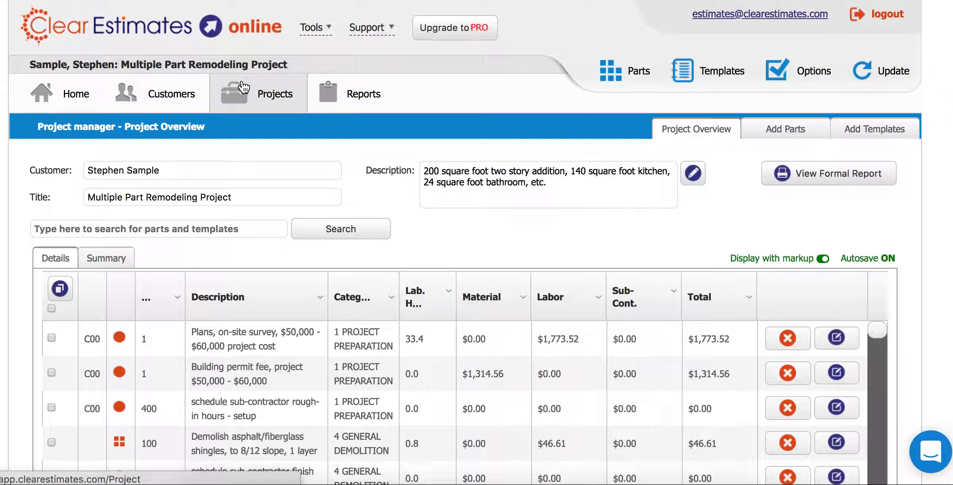
- Look over the project's description and title, then put the cursor in the parts search box
left_click(464, 175)
left_click_drag(550, 181, 421, 169)
left_click(462, 178)
left_click_drag(44, 64, 287, 66)
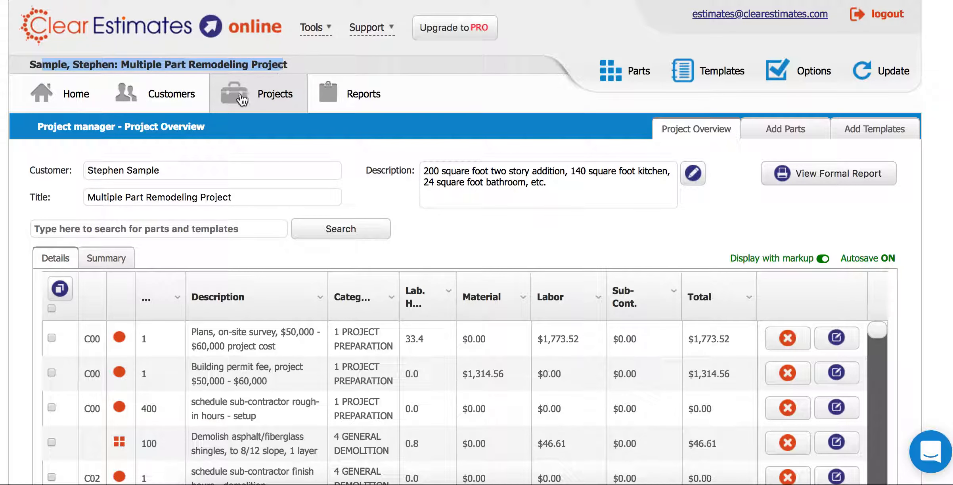
left_click(90, 226)
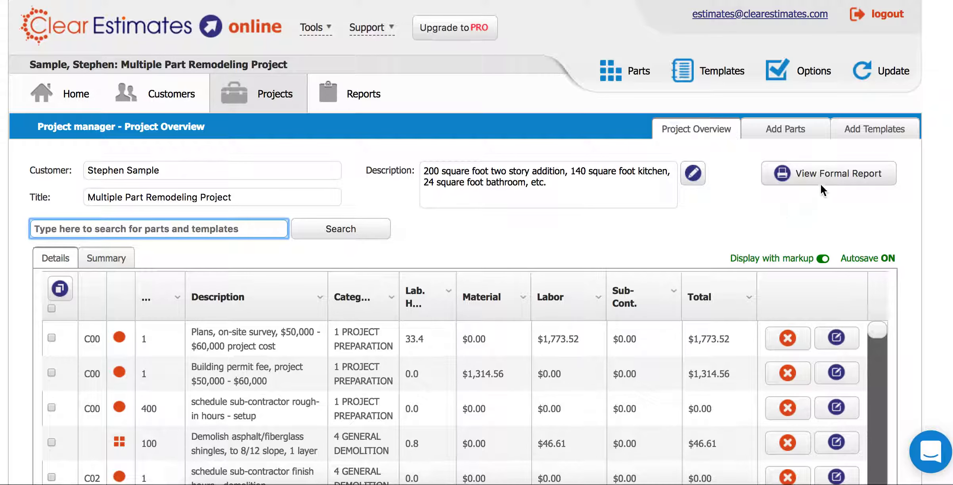
scroll(475, 278, "down", 5)
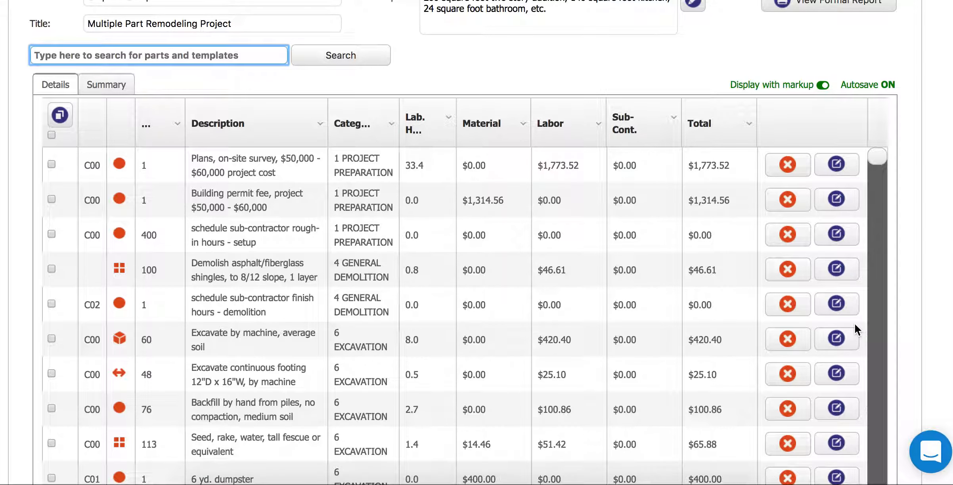
scroll(476, 277, "up", 1)
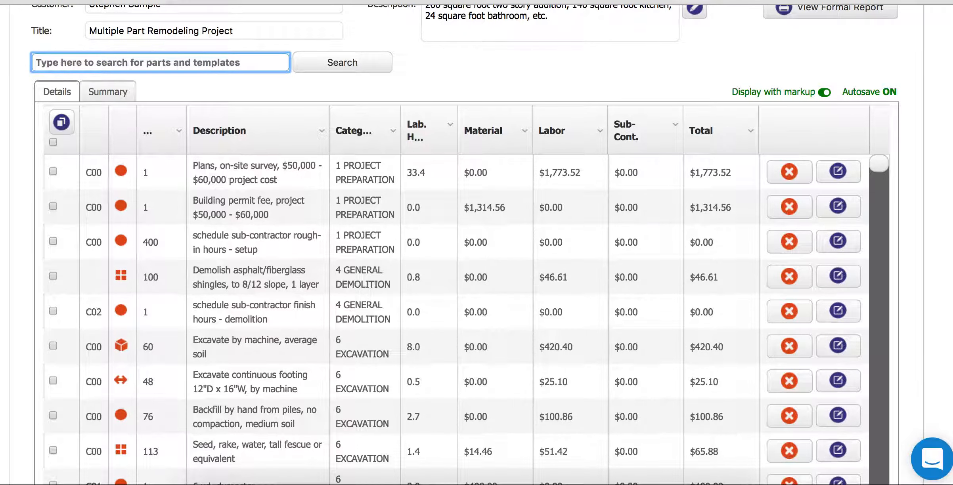
scroll(475, 278, "down", 5)
scroll(947, 222, "down", 3)
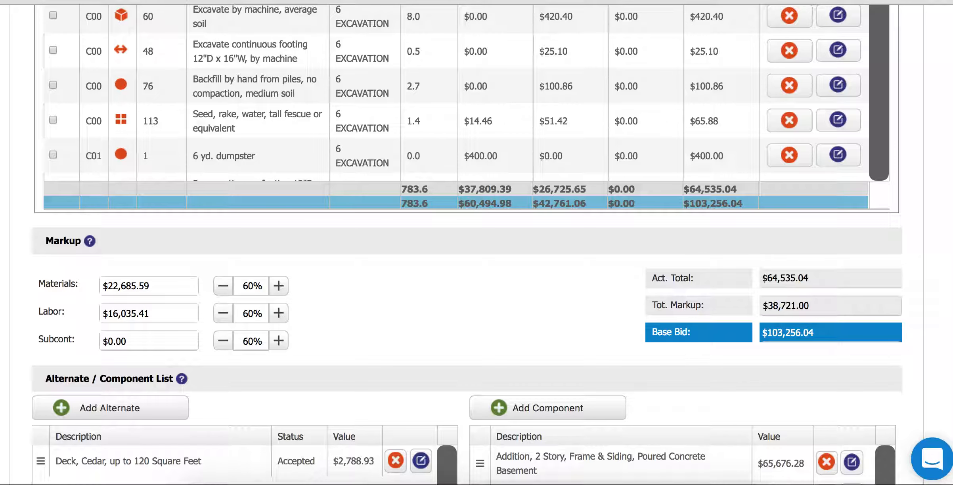
scroll(476, 246, "down", 5)
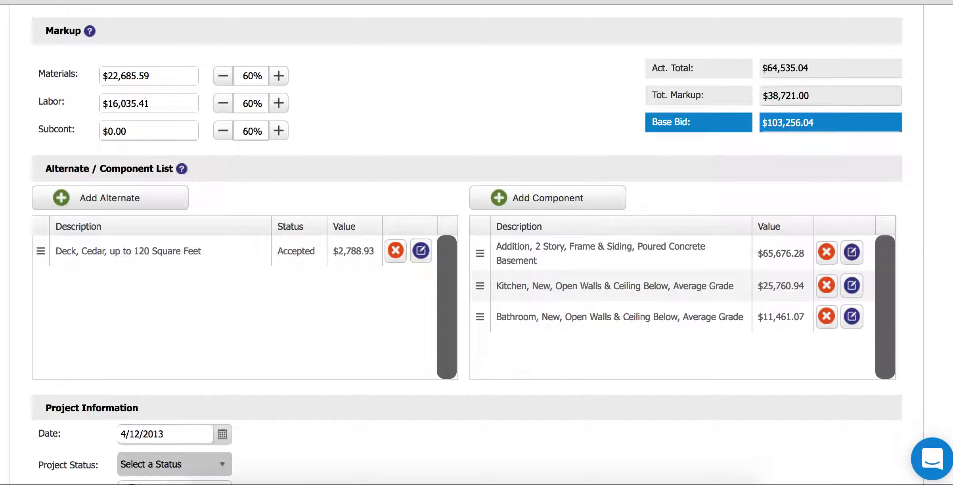
scroll(476, 245, "down", 8)
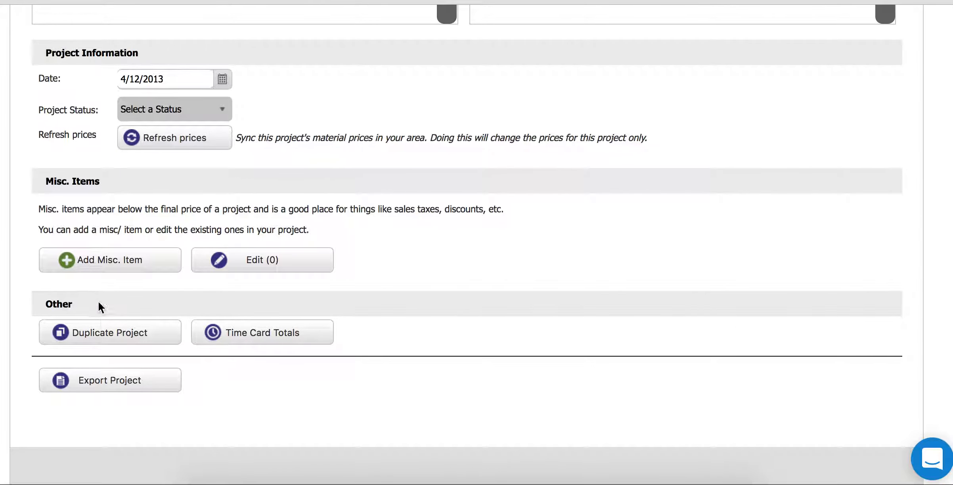
left_click(109, 384)
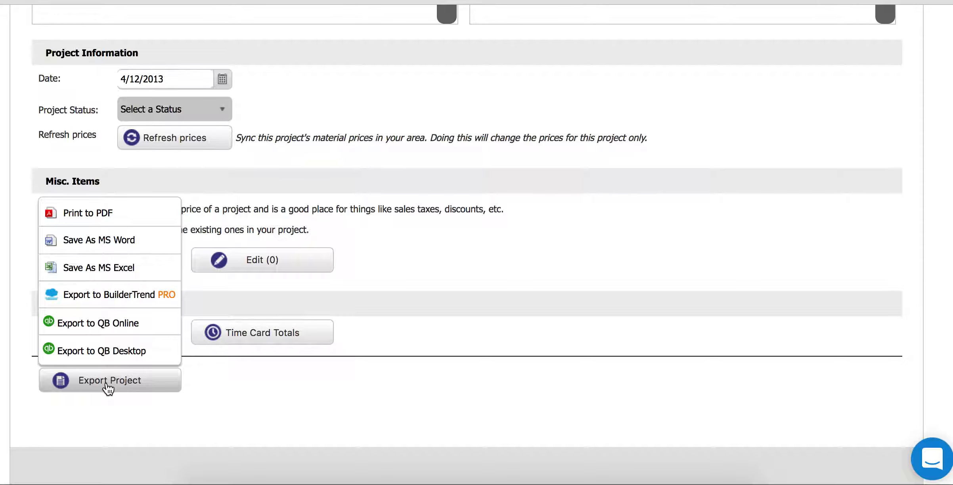
left_click(456, 358)
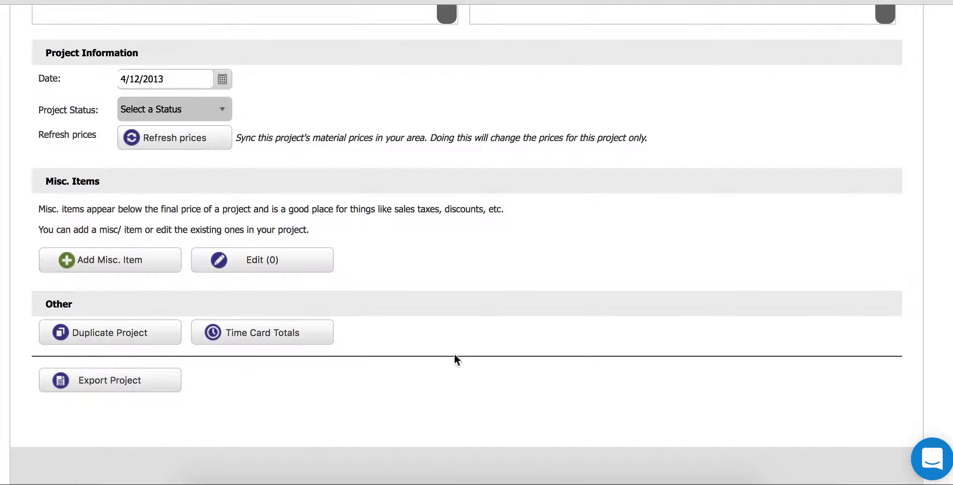
scroll(476, 238, "up", 15)
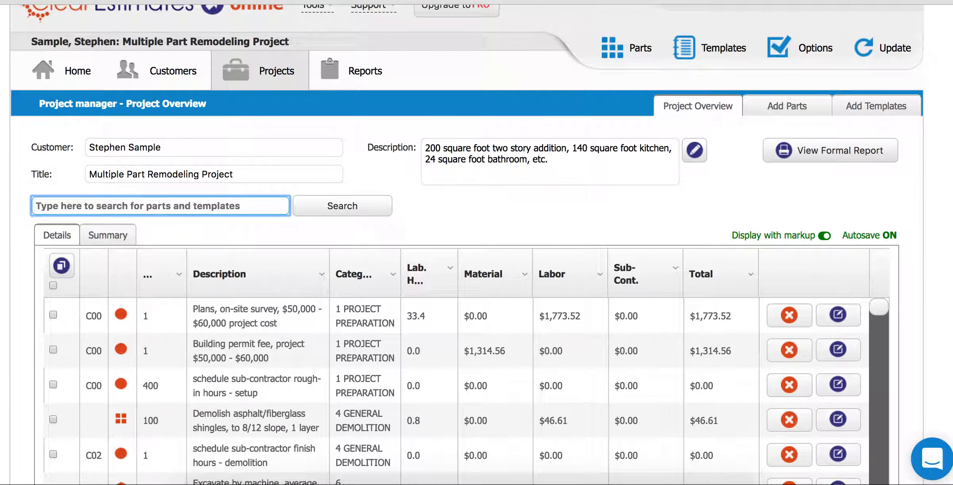
- Output the project's Formal Report using Print to PDF
left_click(807, 153)
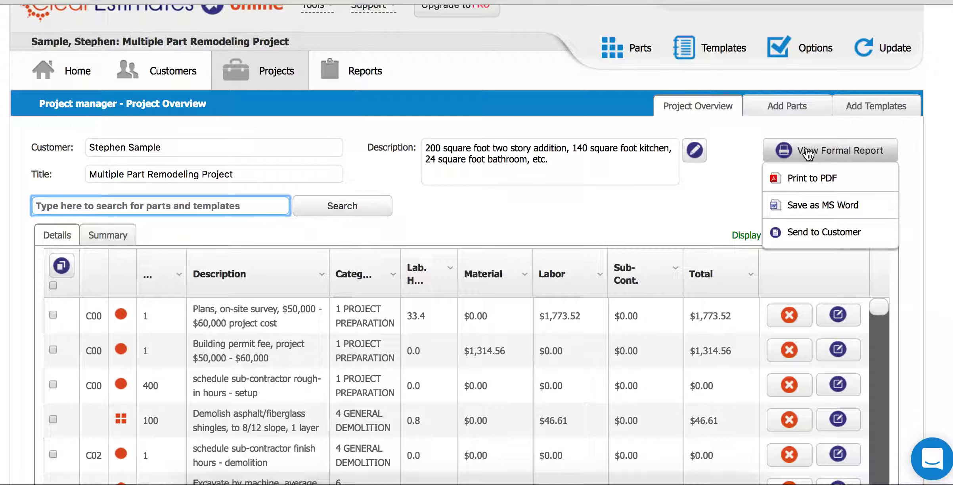
left_click(805, 179)
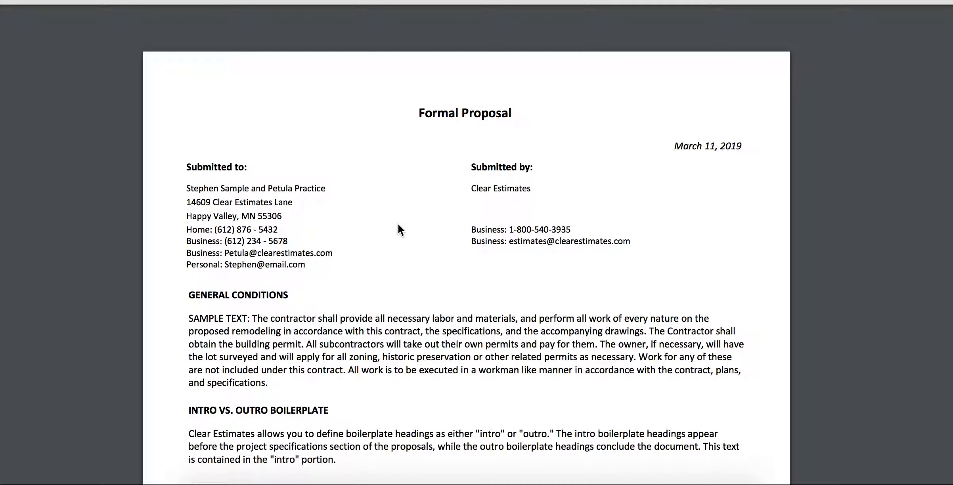
- Read through the proposal from the general conditions paragraph onward
left_click_drag(194, 319, 485, 374)
left_click(485, 374)
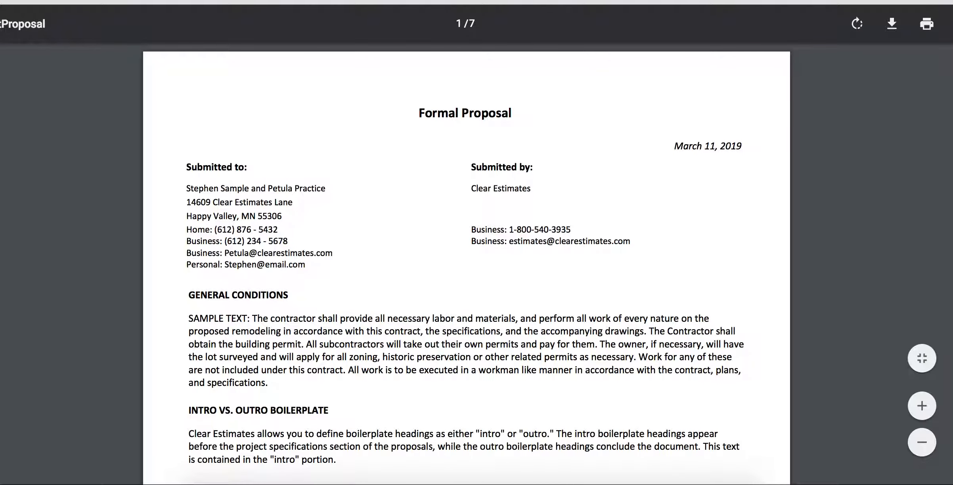
scroll(864, 174, "down", 5)
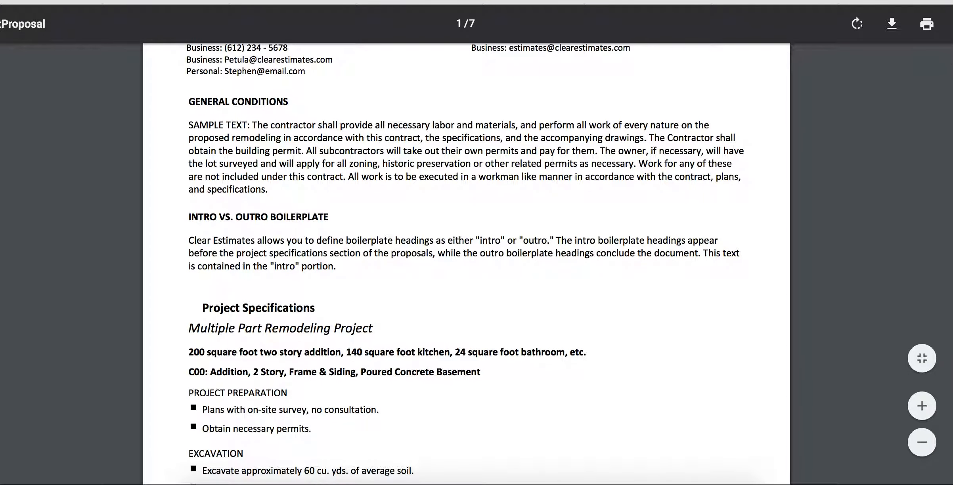
scroll(466, 263, "down", 6)
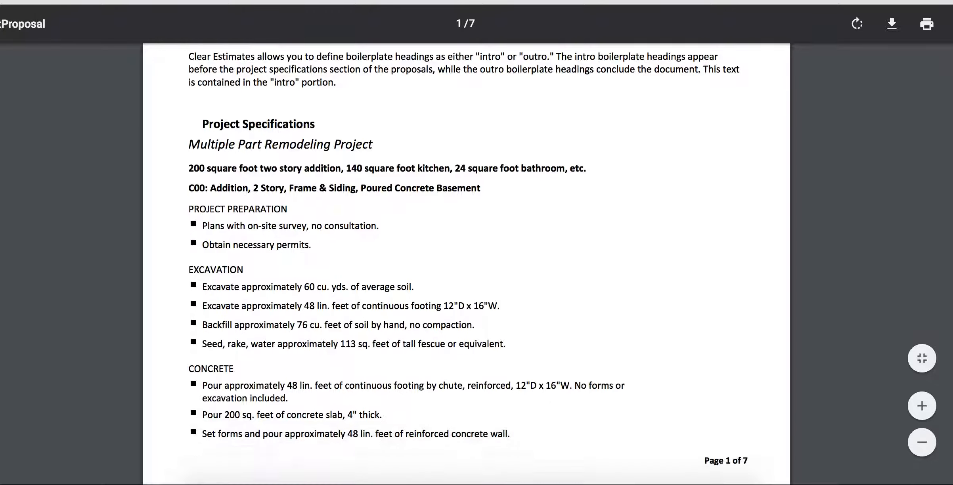
scroll(466, 263, "down", 1)
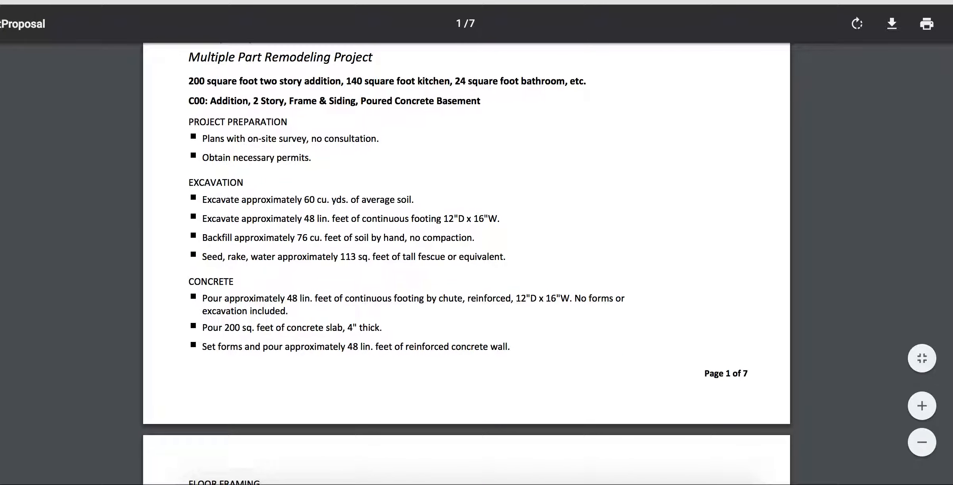
scroll(466, 268, "down", 3)
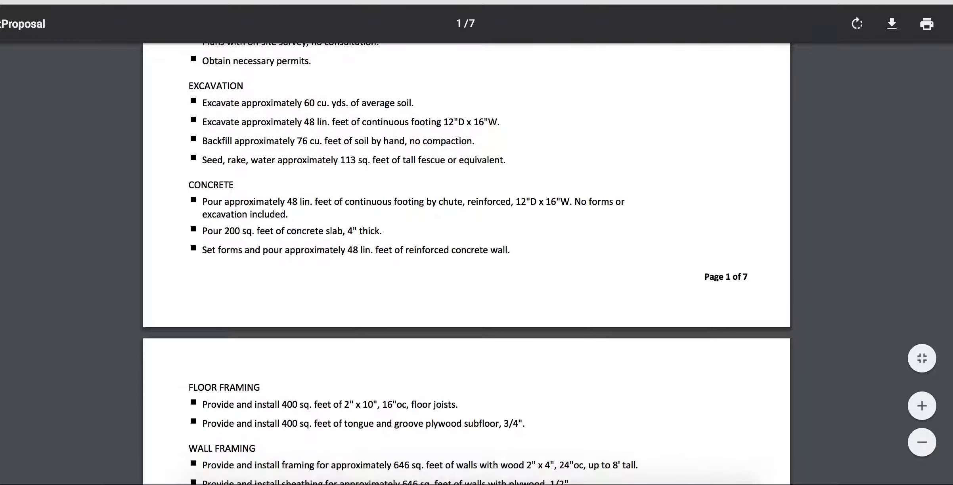
scroll(466, 266, "up", 1)
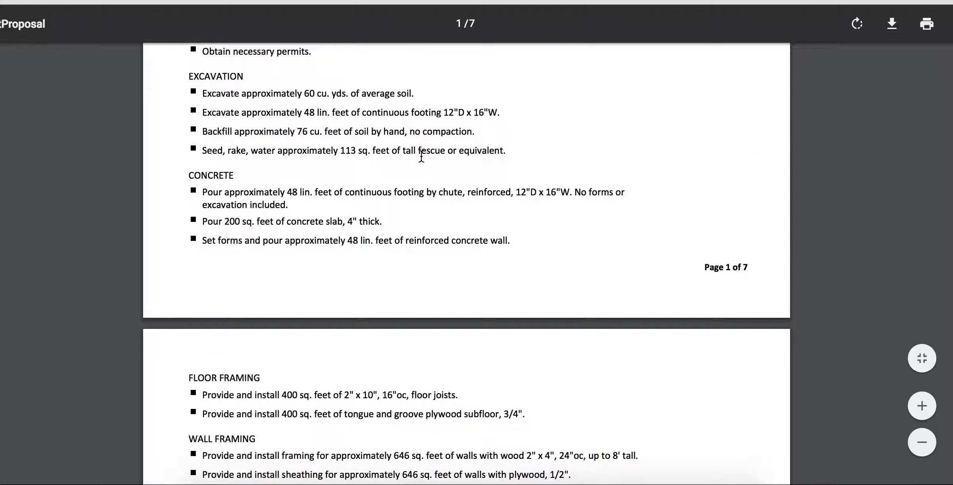
scroll(229, 42, "down", 1)
scroll(229, 42, "down", 20)
scroll(726, 261, "down", 14)
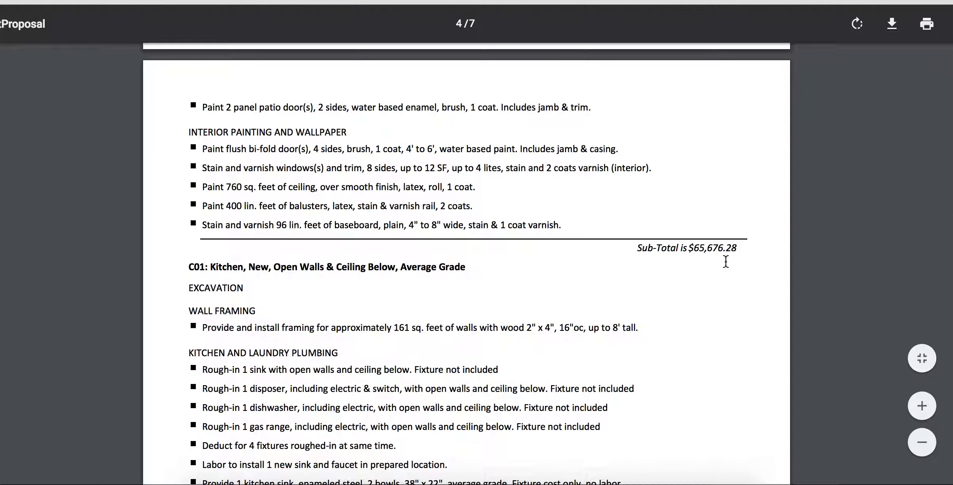
scroll(725, 262, "down", 18)
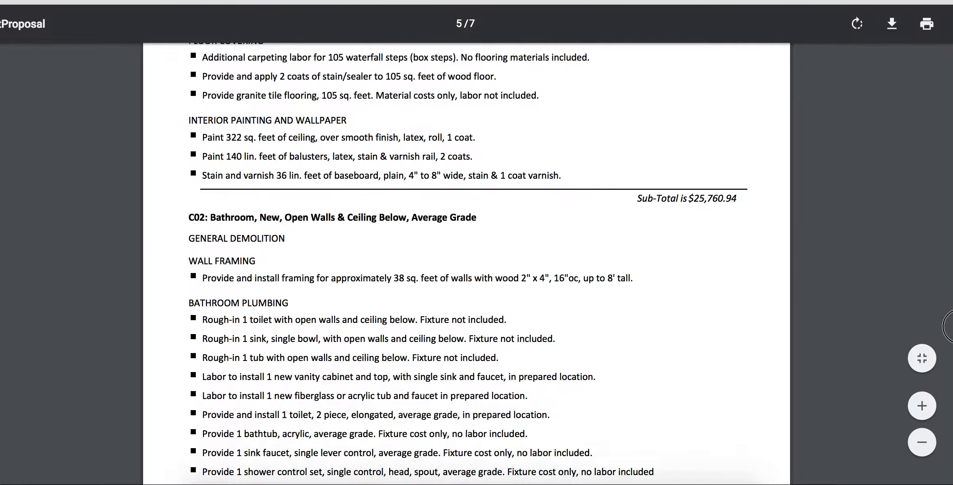
scroll(951, 326, "down", 20)
scroll(950, 405, "down", 6)
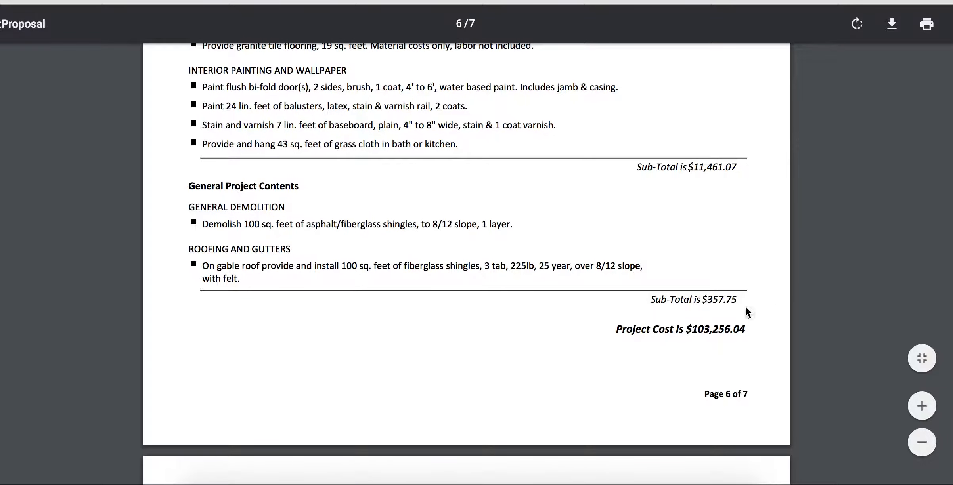
- Check the $103,256.04 Project Cost line and continue to the page-7 signature lines
left_click_drag(622, 329, 731, 330)
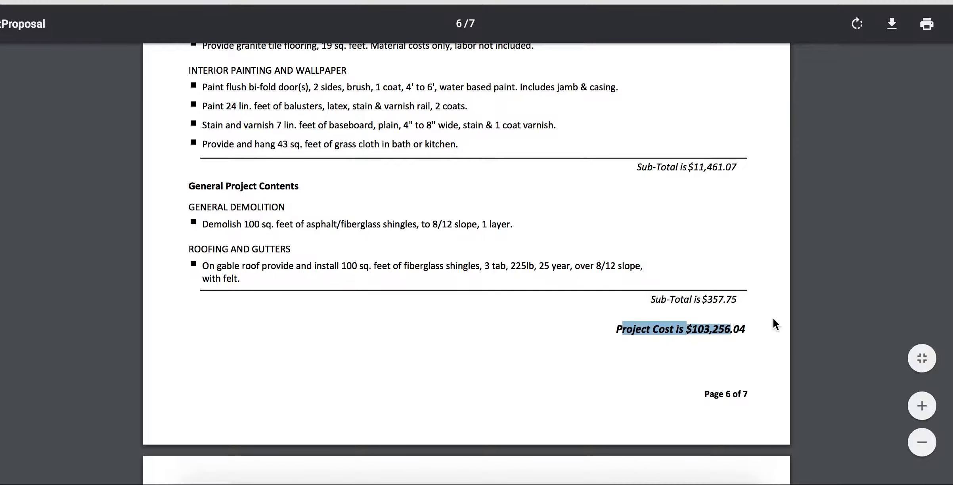
left_click(705, 330)
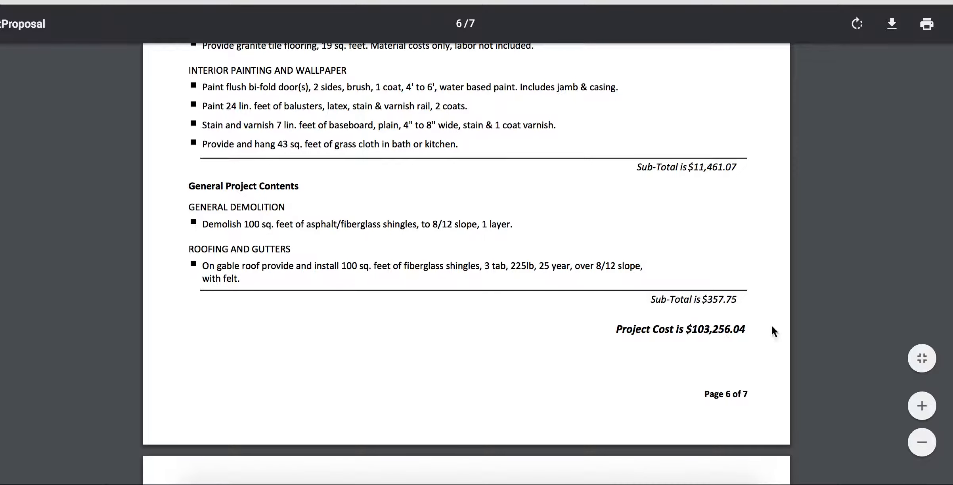
scroll(775, 333, "down", 12)
scroll(467, 274, "down", 8)
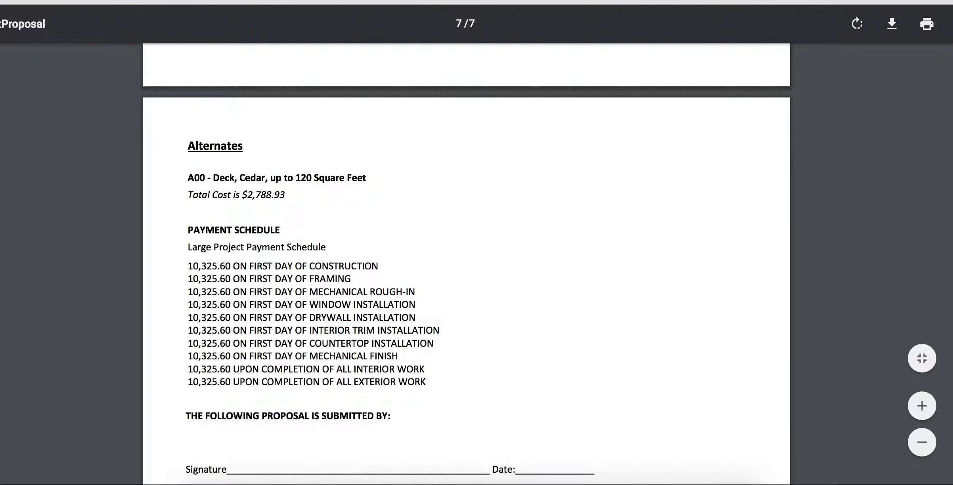
scroll(570, 323, "down", 6)
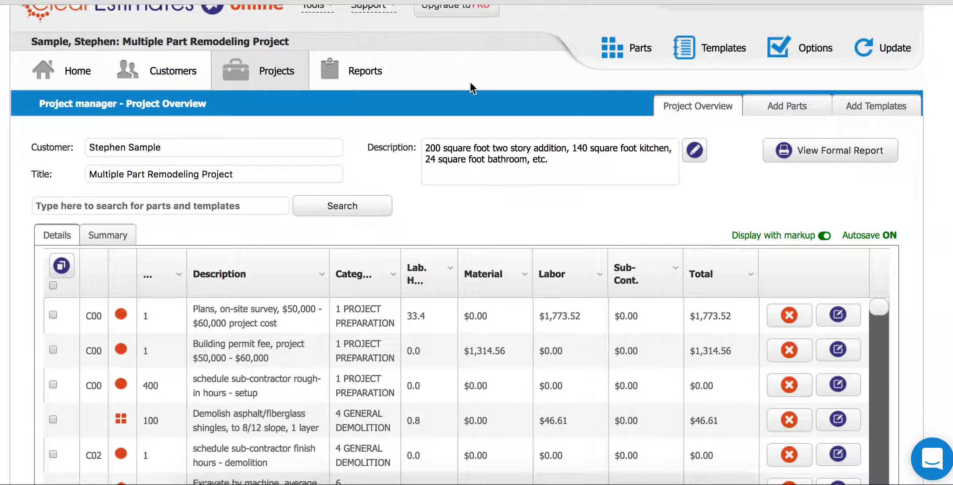
- Return to the Home page listing the five recent sample projects
scroll(473, 88, "down", 1)
scroll(474, 88, "up", 1)
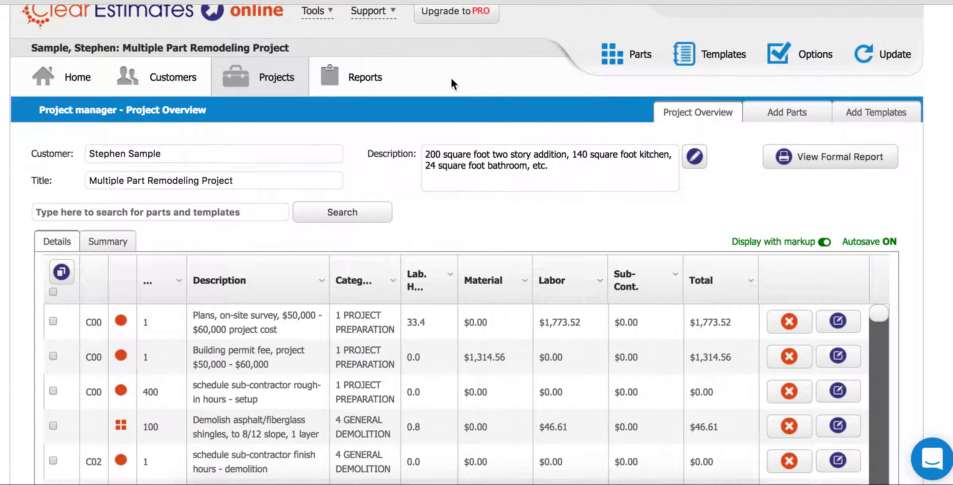
left_click(68, 90)
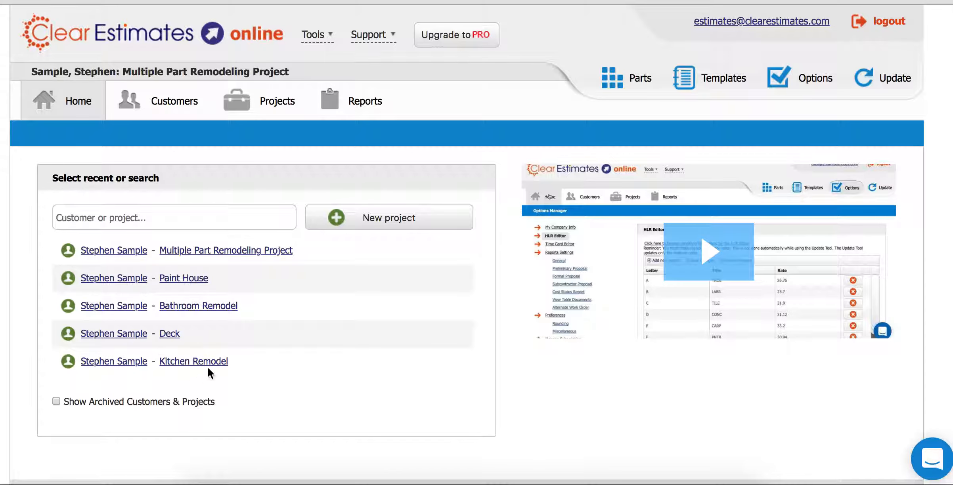
left_click(90, 214)
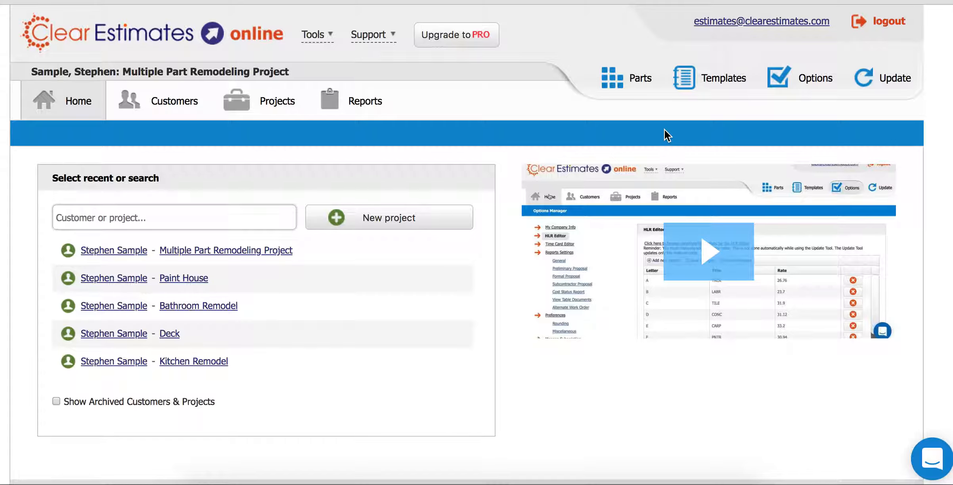
- Add Denver, Colorado as the price location and refresh its material prices from the external source
left_click(885, 80)
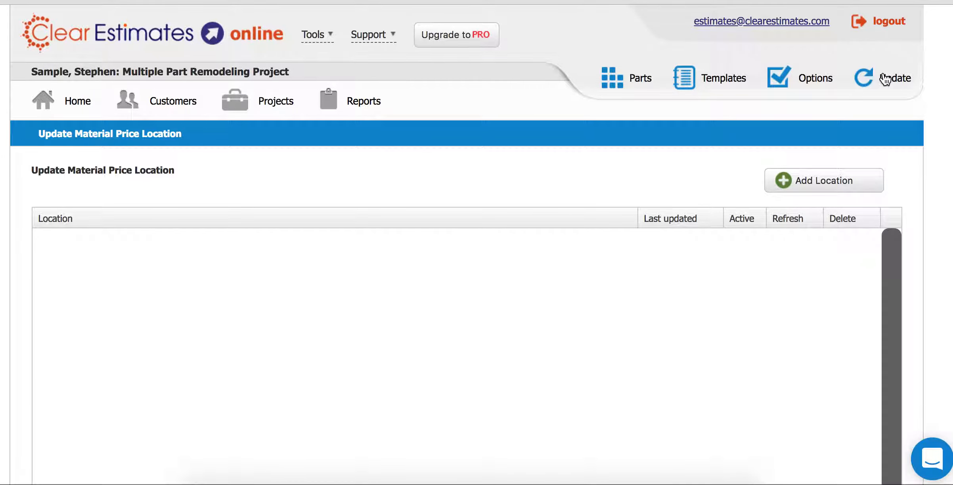
left_click(821, 186)
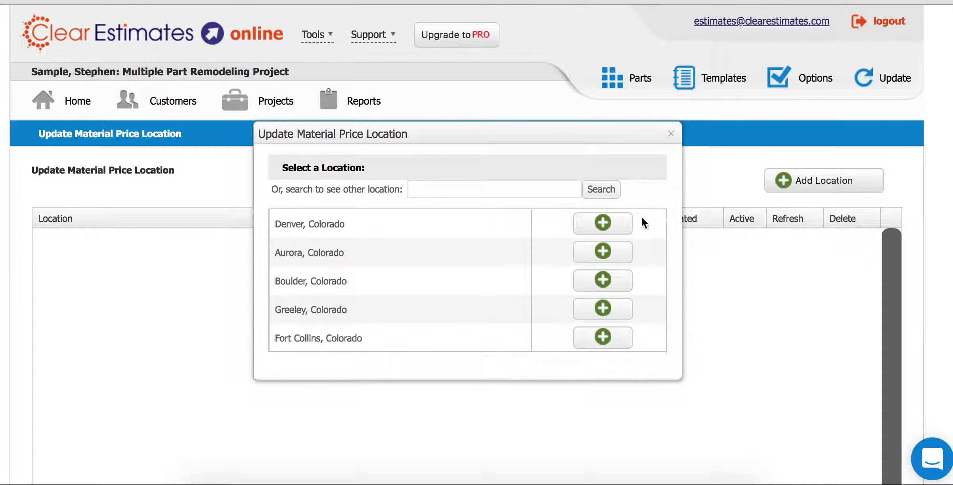
left_click(602, 224)
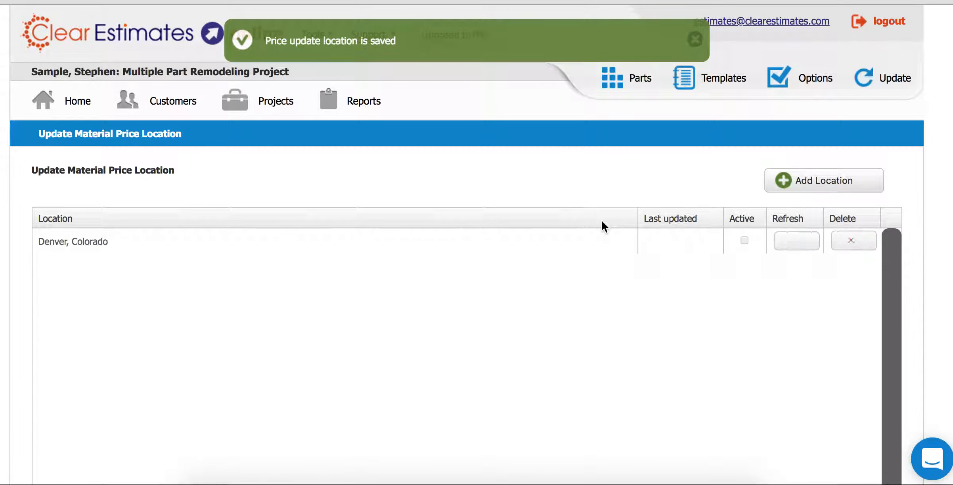
left_click(797, 242)
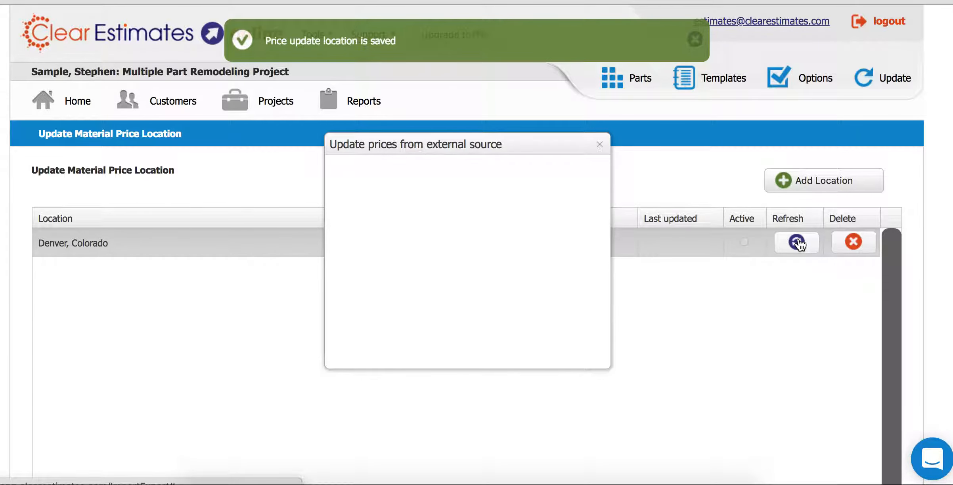
left_click(515, 341)
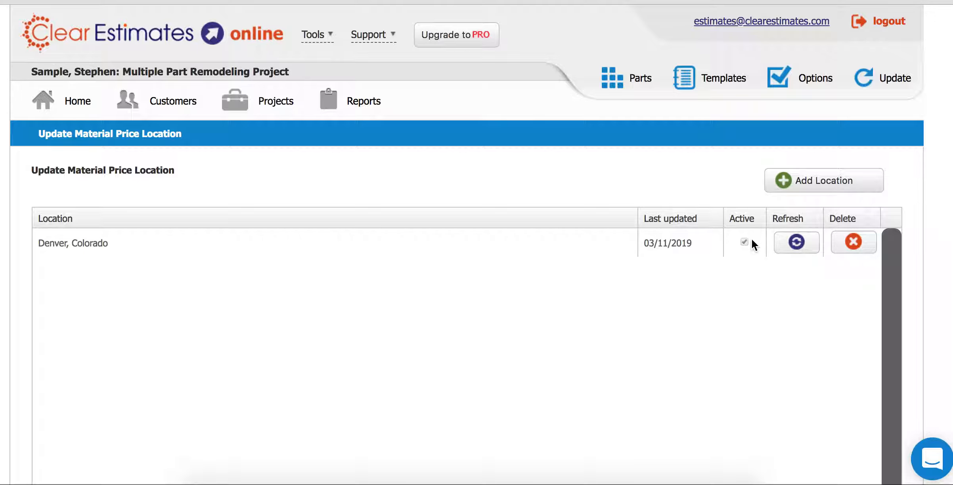
- Look over the Company Data options, then go to the Labor Rate Editor
left_click(813, 81)
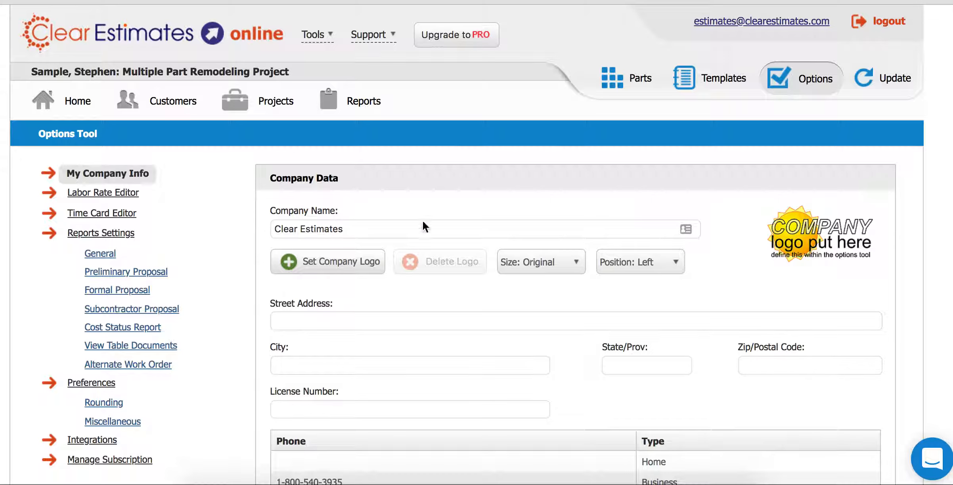
left_click(379, 317)
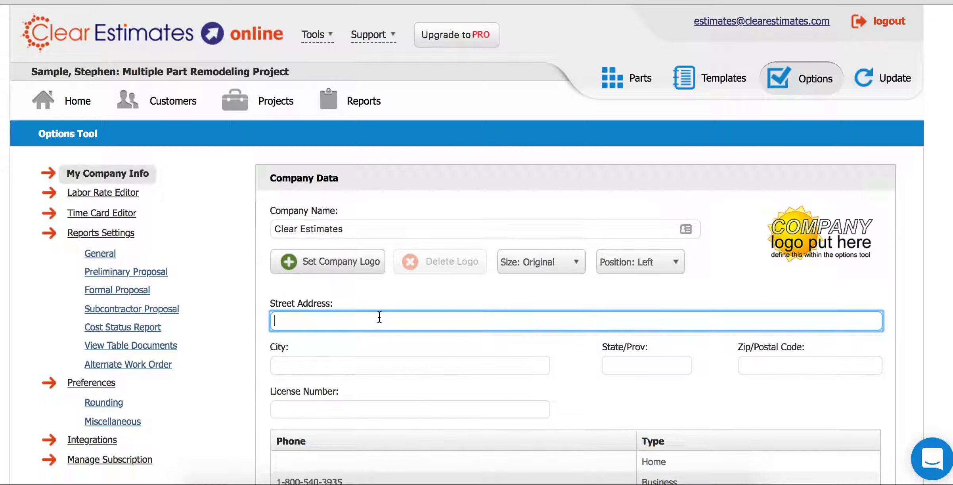
left_click(304, 408)
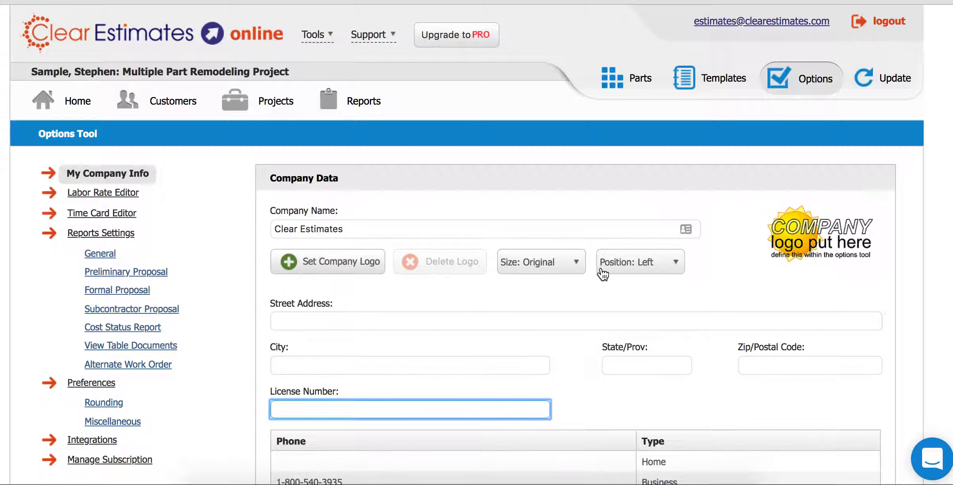
scroll(595, 267, "down", 3)
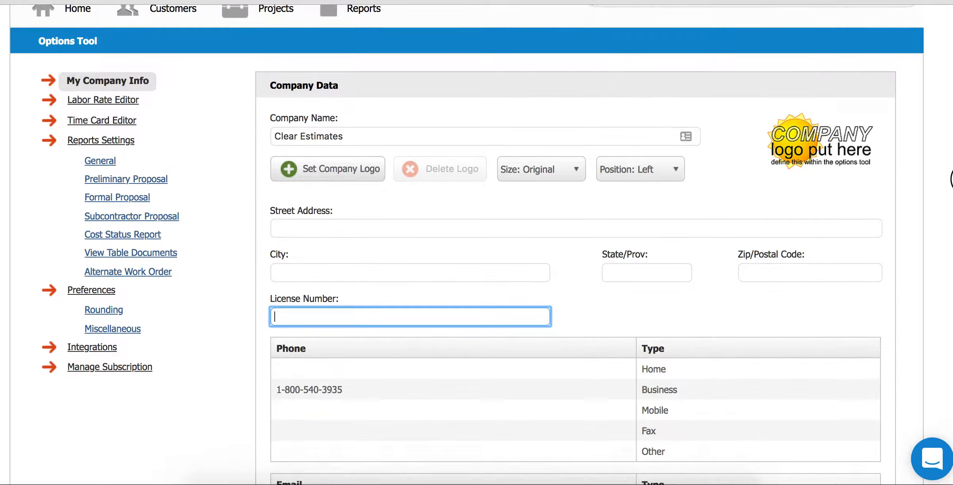
scroll(949, 178, "down", 7)
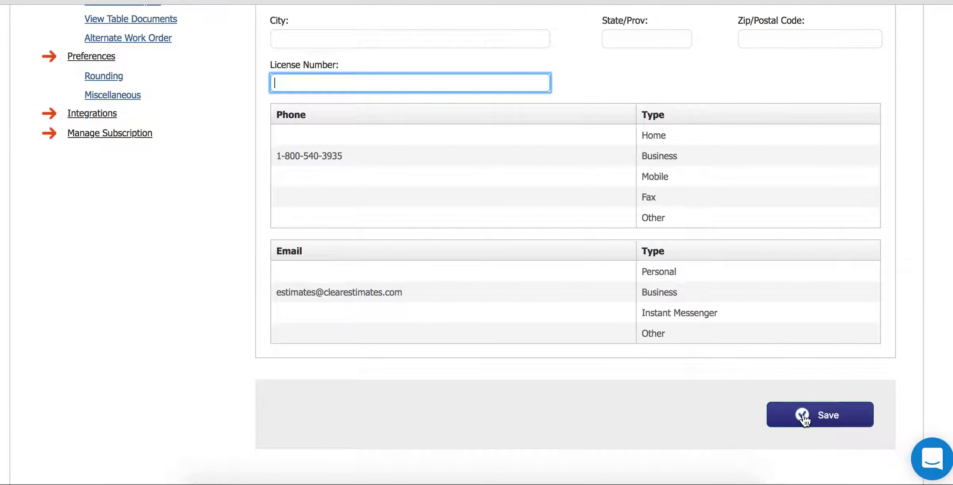
scroll(467, 244, "up", 8)
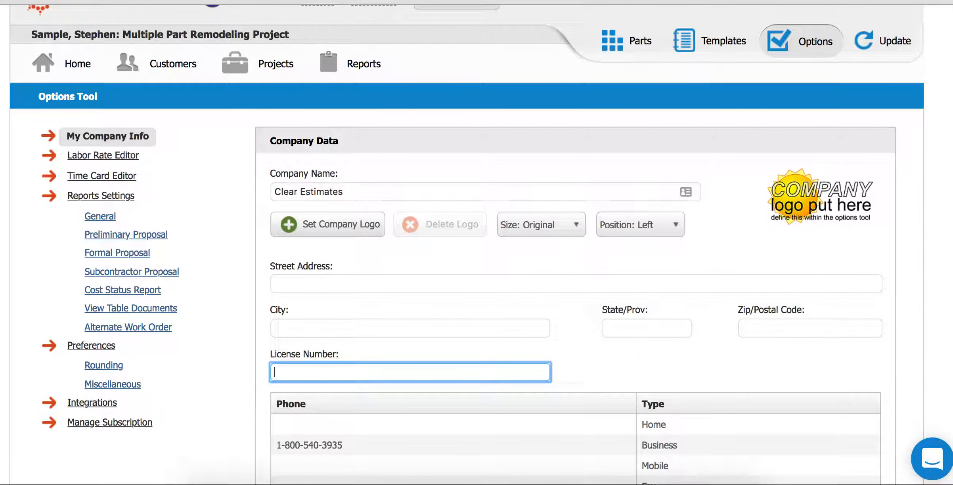
left_click(83, 157)
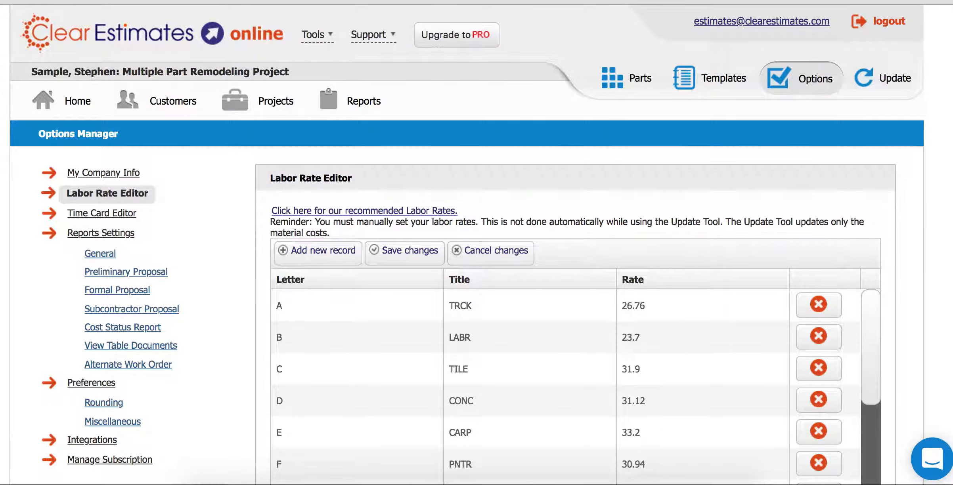
- Change the TRCK rate from 26.76 to 30 and open the recommended Labor Rates reference
scroll(669, 262, "down", 3)
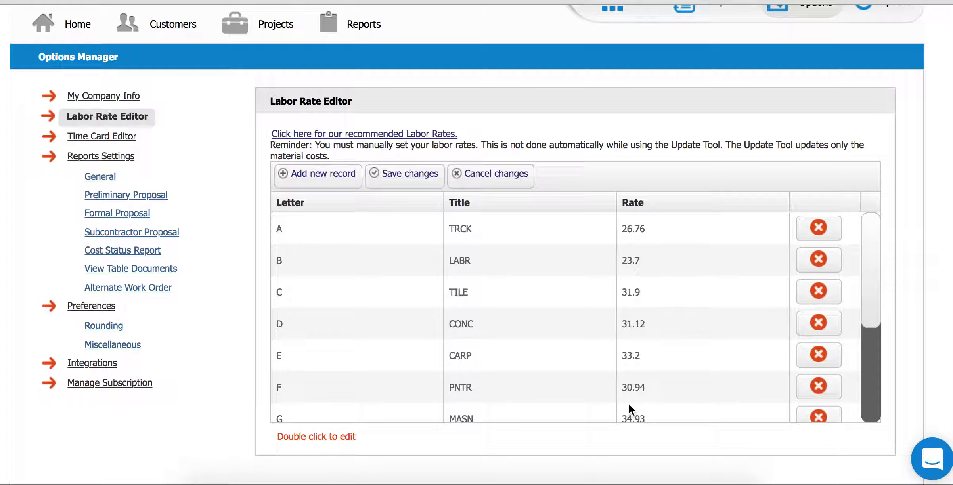
double_click(628, 229)
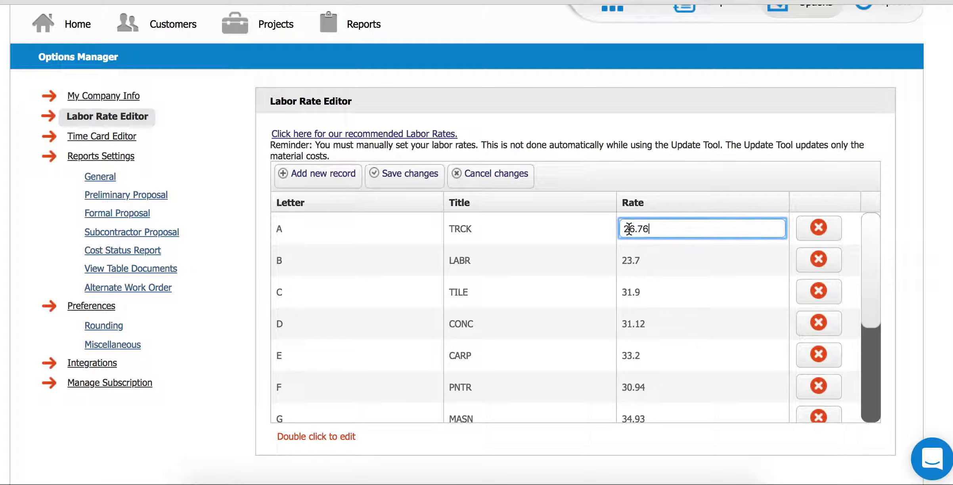
left_click_drag(658, 227, 610, 234)
type("30")
double_click(634, 258)
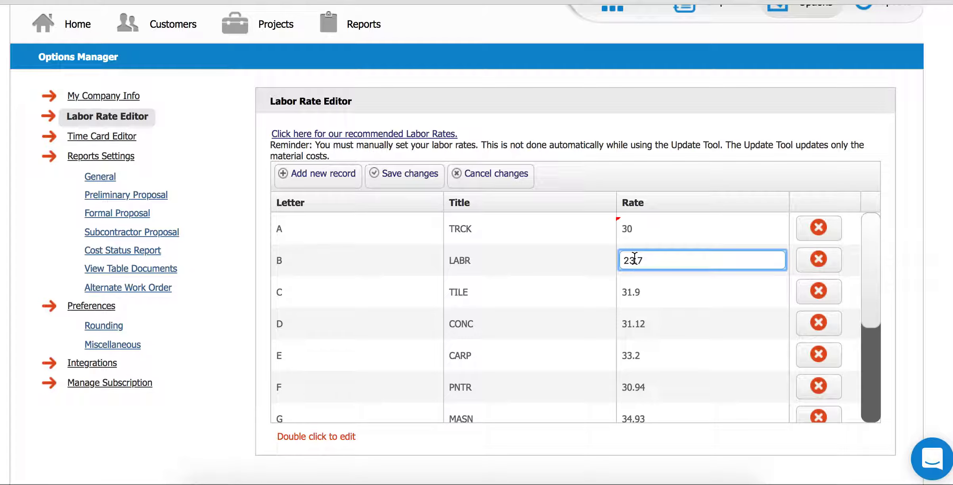
left_click(339, 135)
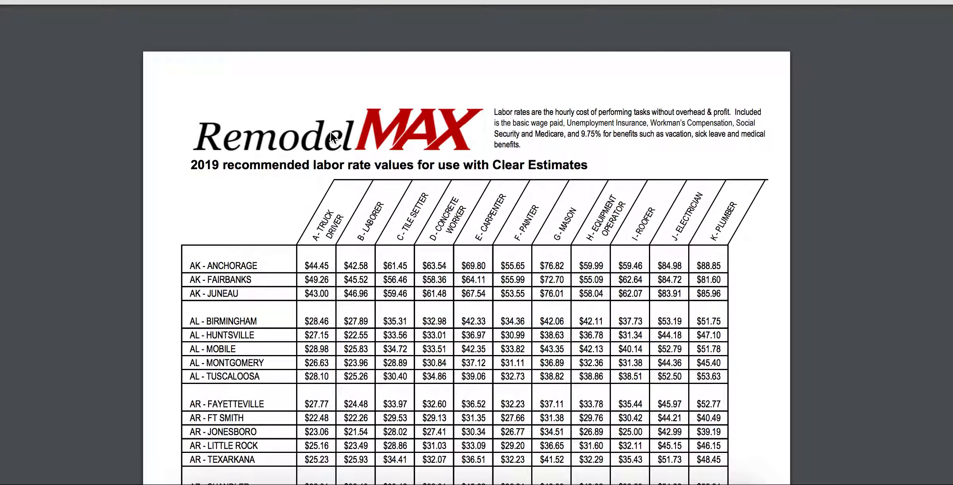
- Find and mark the CO - DENVER row in the 2019 RemodelMAX labor rates PDF
scroll(466, 264, "down", 20)
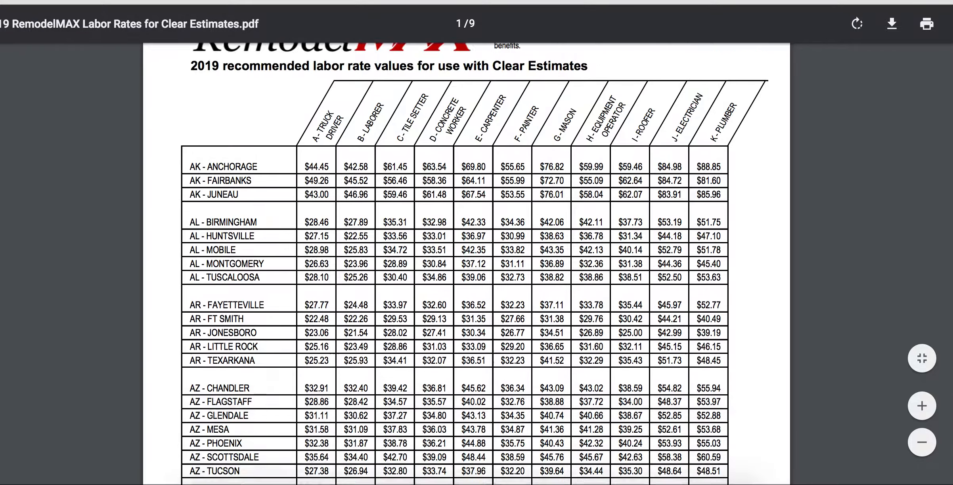
scroll(466, 264, "up", 3)
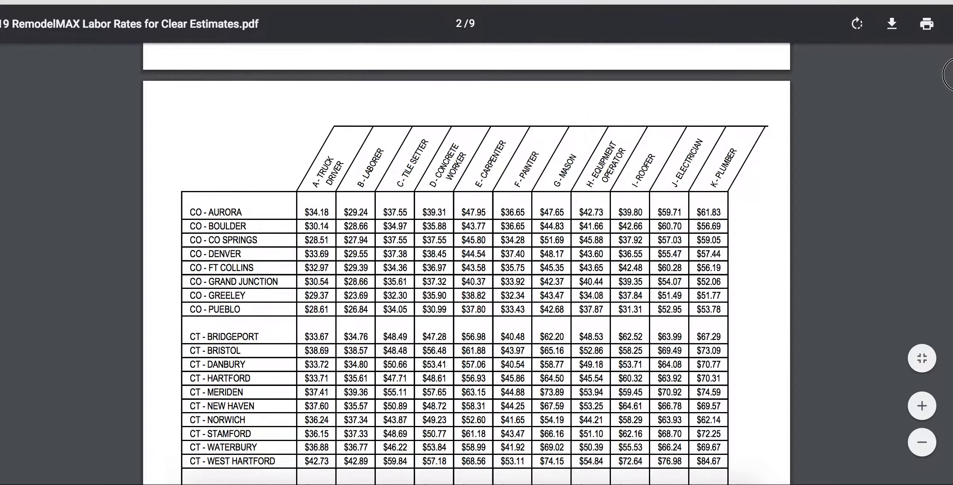
left_click_drag(305, 253, 724, 253)
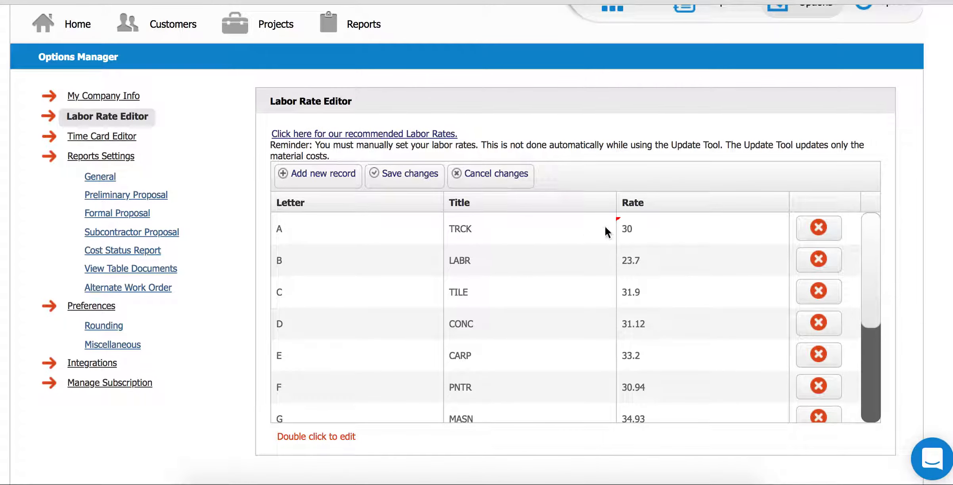
- Enter Denver's rates, TRCK 33.69 and LABR 29.55, and save the changes
double_click(630, 227)
key("BackSpace")
key("BackSpace")
type("33.")
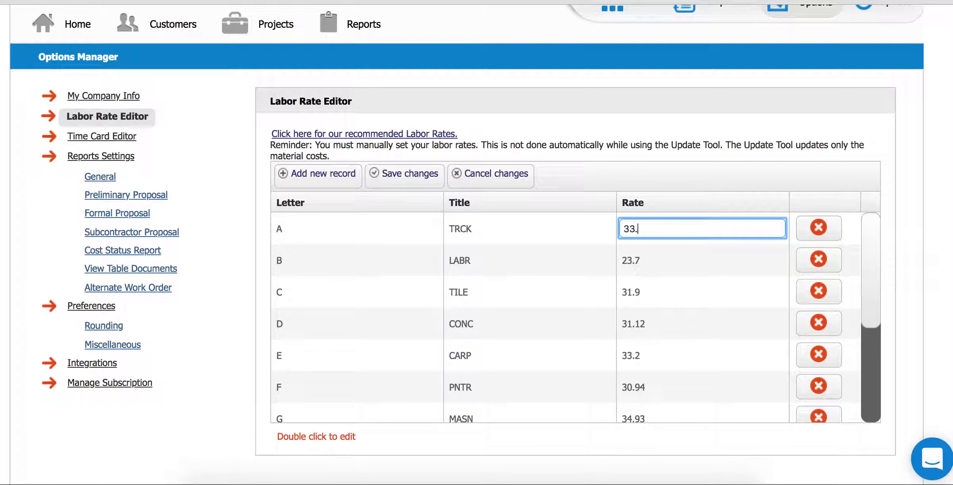
type("69")
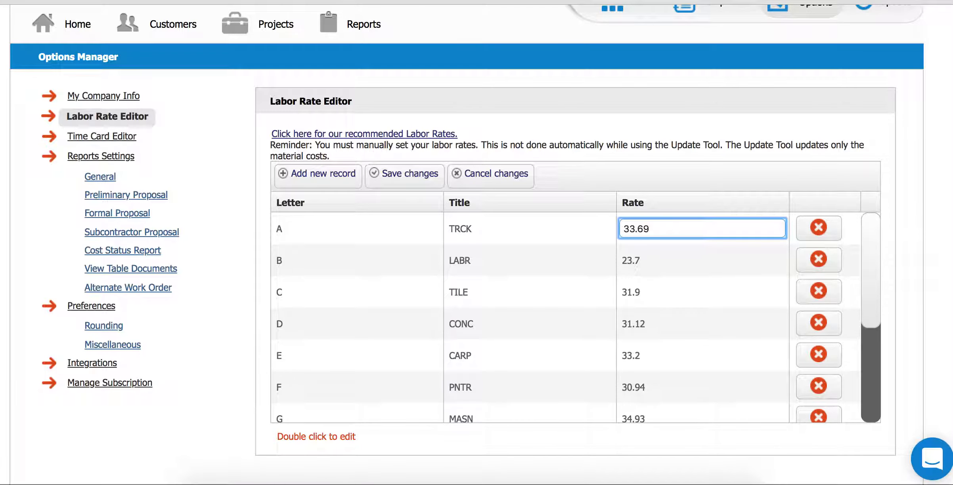
double_click(629, 261)
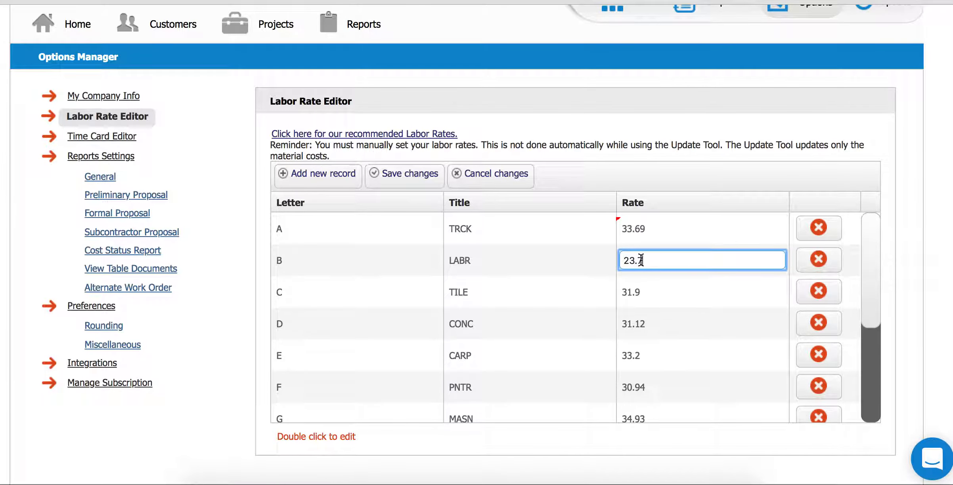
key("BackSpace")
key("BackSpace")
key("BackSpace")
key("BackSpace")
type("29.55")
double_click(662, 280)
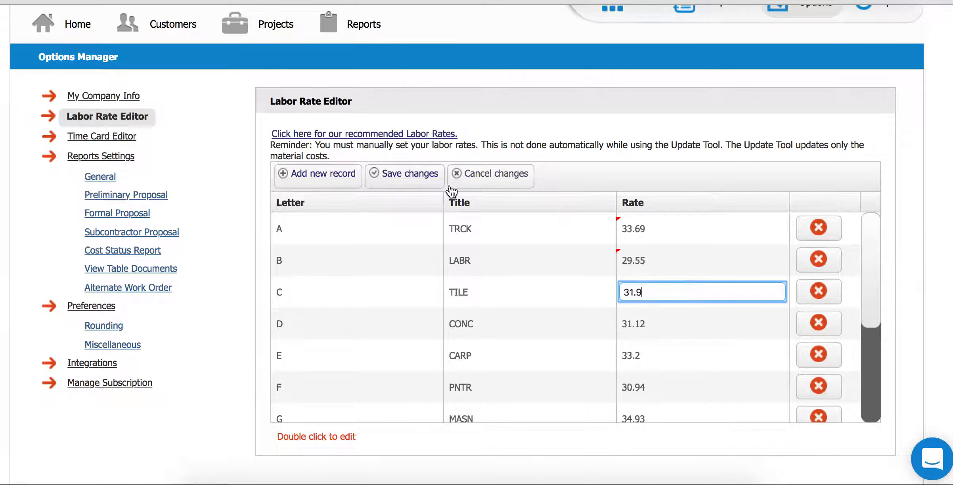
left_click(411, 179)
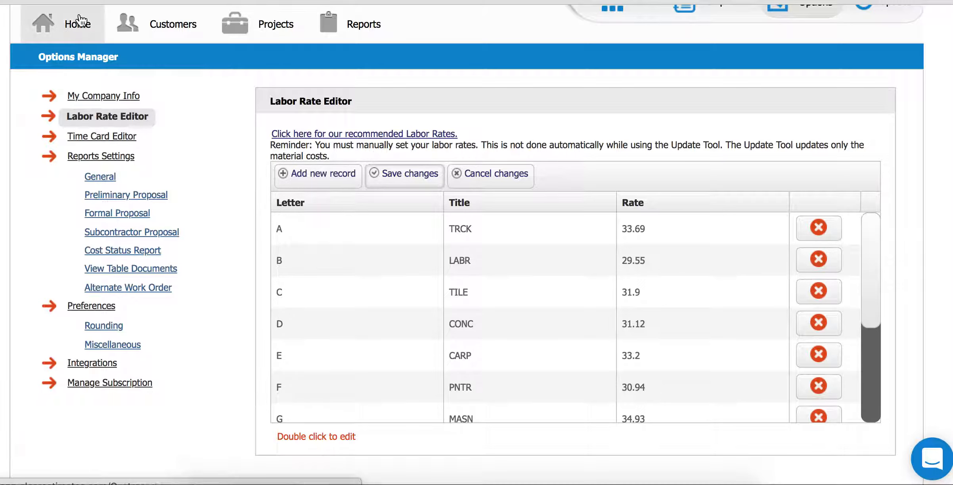
- Start a new project and enter the customer's first name, last name and e-mail
left_click(61, 28)
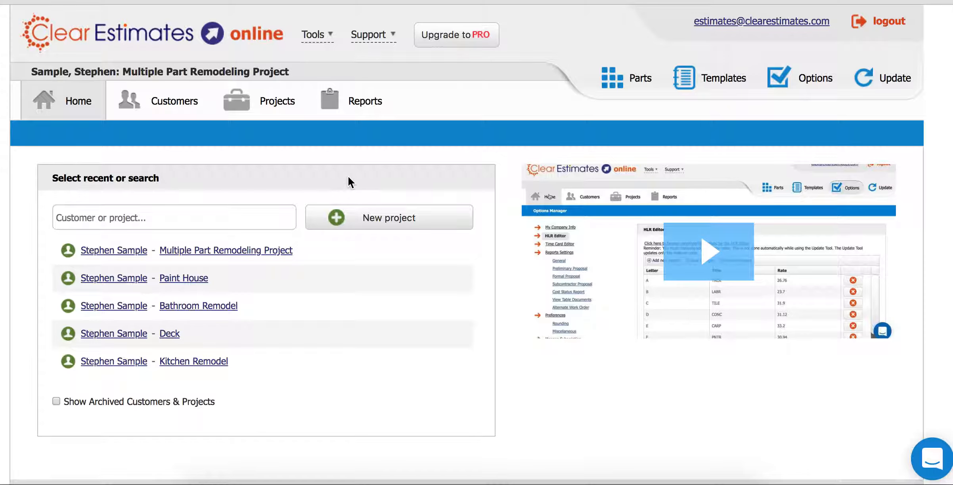
left_click(387, 219)
left_click(412, 138)
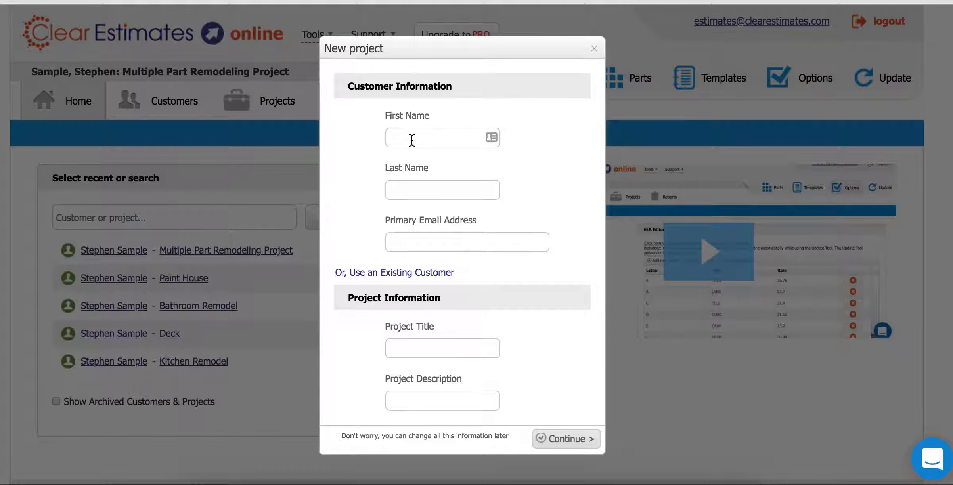
type("Alex")
key("Tab")
type("Estimates")
key("Tab")
type("tes.com")
key("Tab")
- Title the project 'Bathroom Remodel', describe it as 'Remodel the first floor bathroom', and continue
type("Bathroom Remodel")
key("Tab")
type("Remodel ")
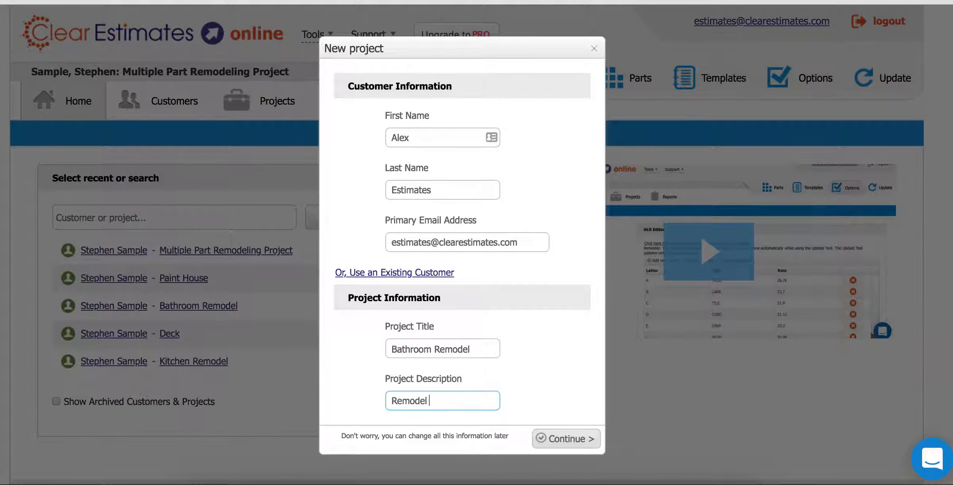
type("the first floor bathroom")
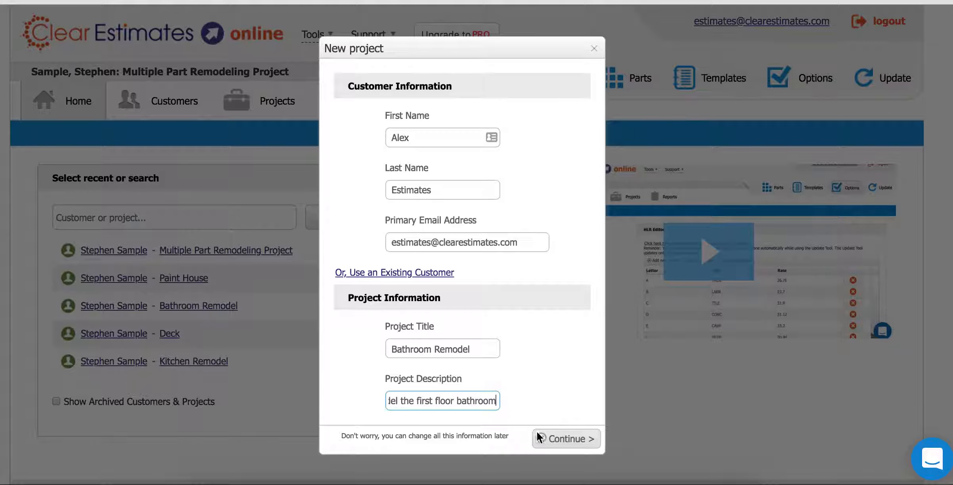
left_click(550, 439)
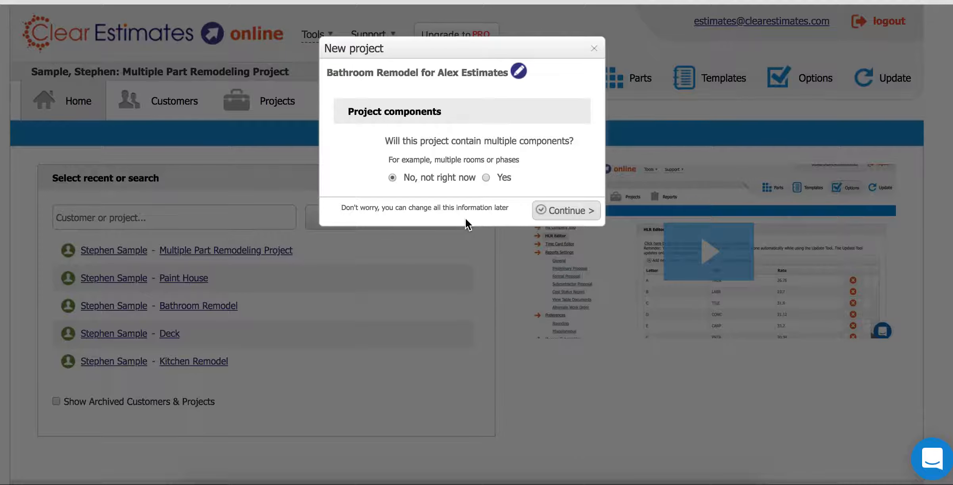
- Leave the project as a single component, with no multiple components, and create it
left_click_drag(385, 142, 555, 153)
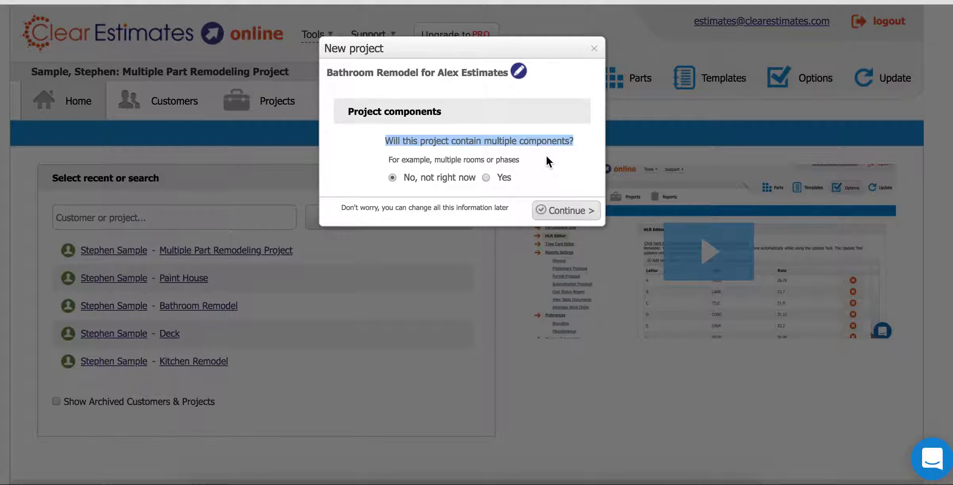
left_click(554, 205)
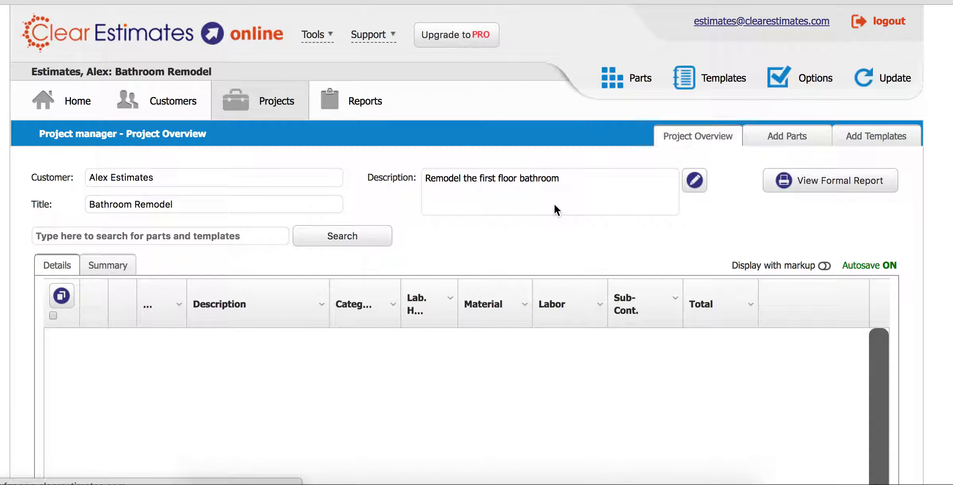
left_click(40, 70)
left_click_drag(115, 71, 212, 71)
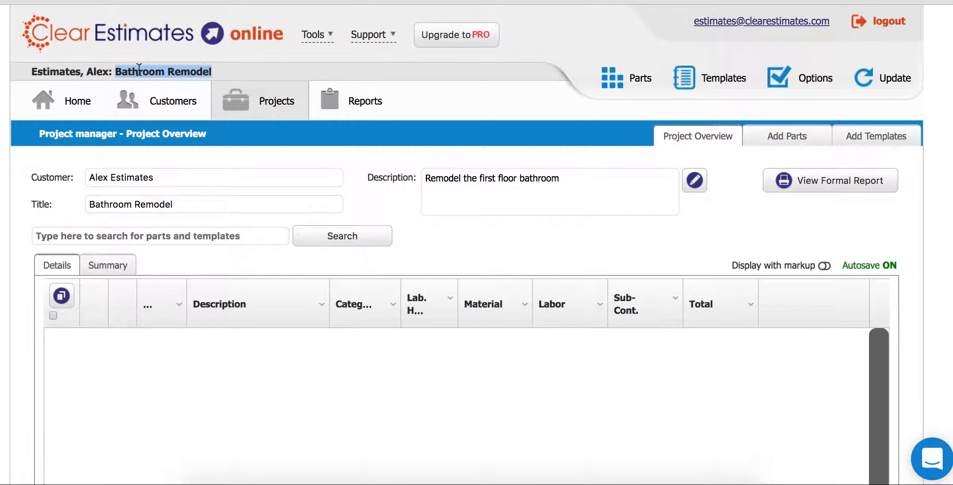
left_click_drag(34, 72, 207, 76)
left_click(106, 71)
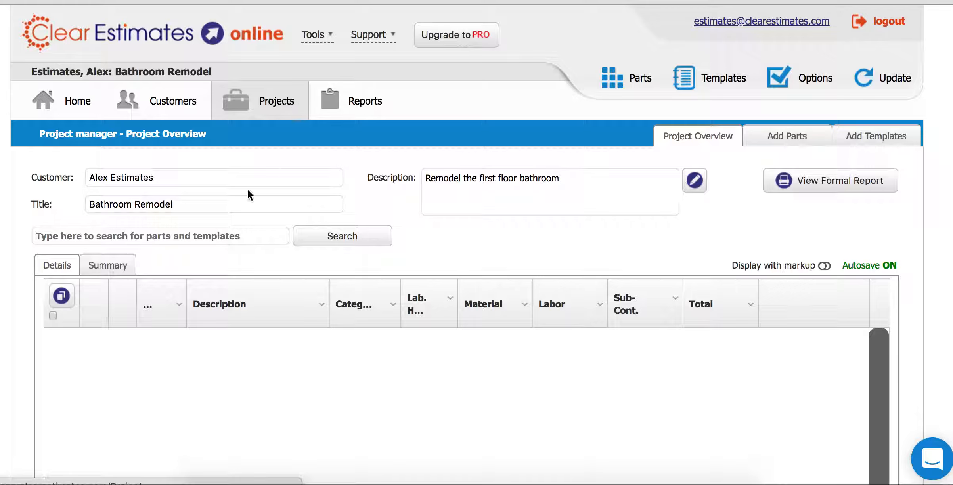
left_click(55, 237)
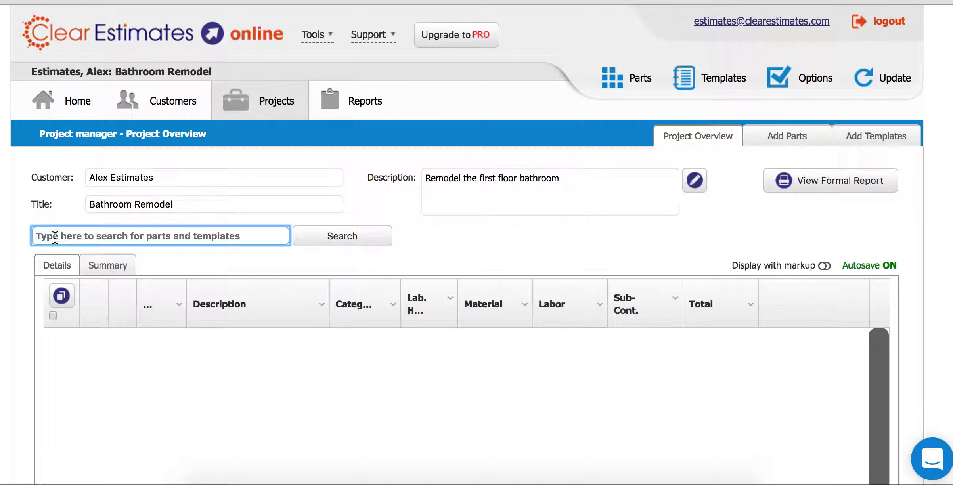
- Search templates for 'bathroom', trying 'kitchen' and 'paint' before returning to 'bathroom'
type("bathroom")
key("Return")
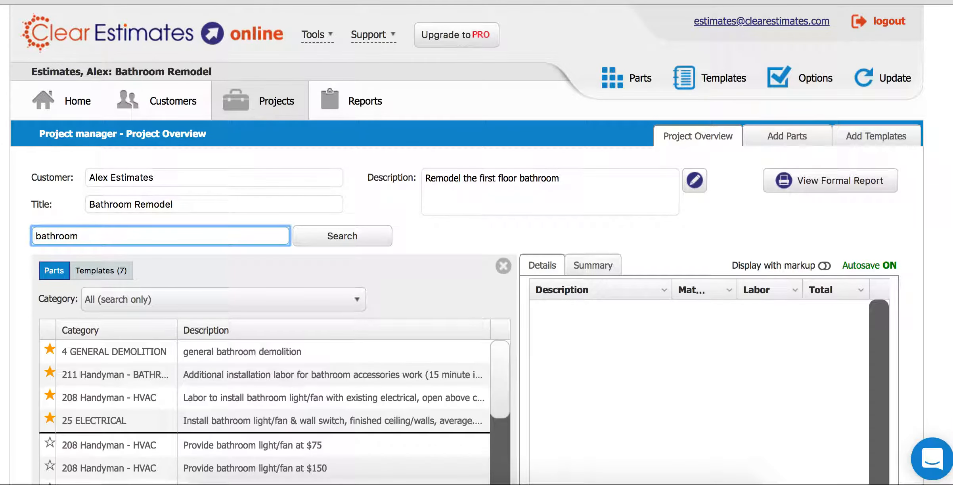
scroll(51, 235, "down", 3)
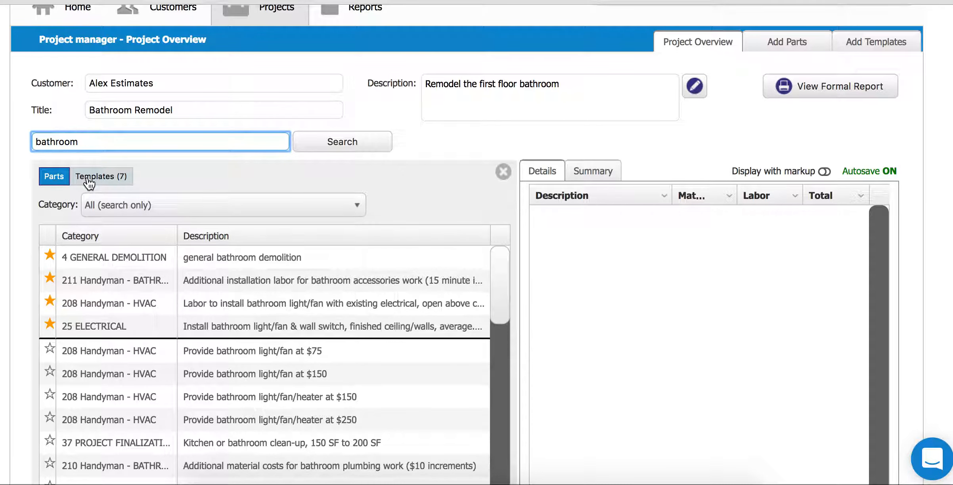
left_click(88, 177)
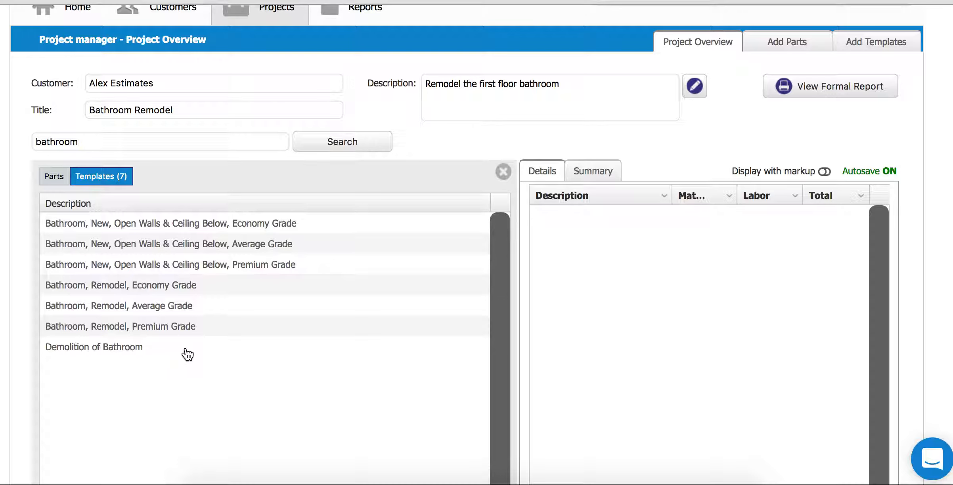
left_click(85, 142)
double_click(85, 143)
type("kitchen")
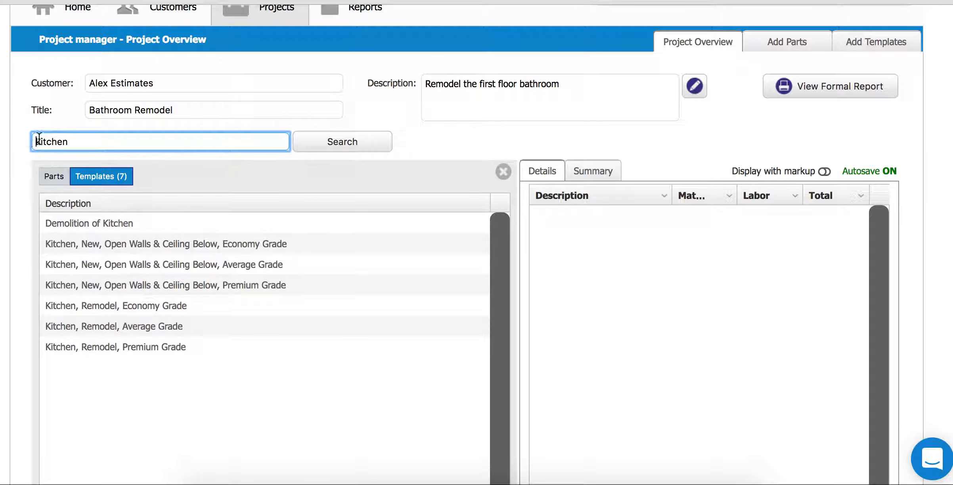
double_click(75, 141)
type("paint")
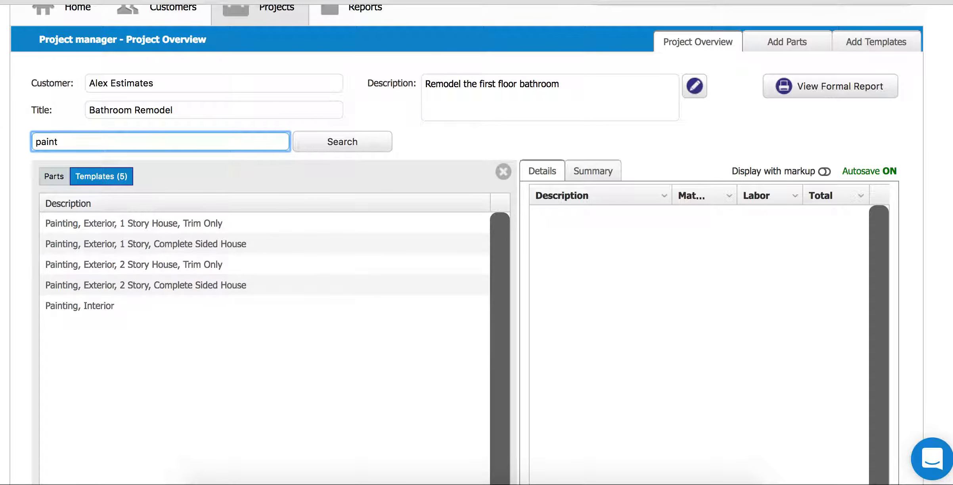
double_click(81, 143)
type("bathroom")
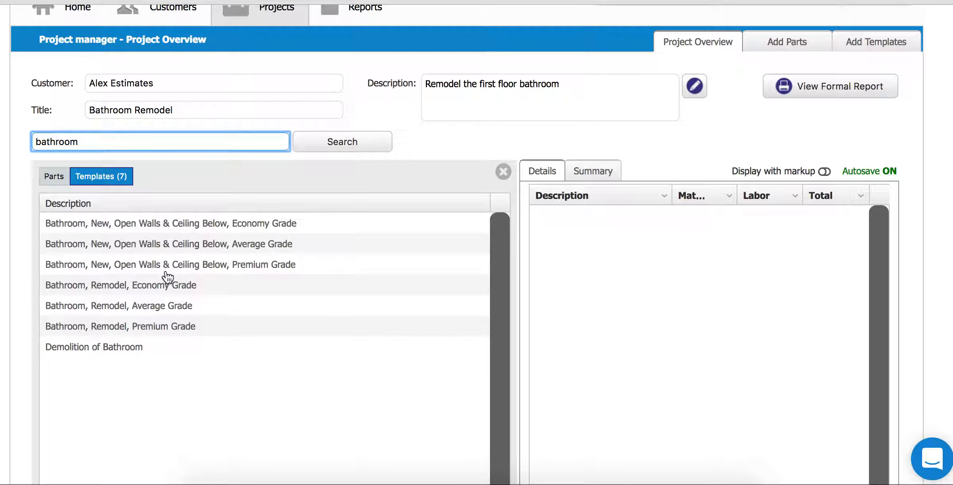
- Add the Bathroom, Remodel, Average Grade template to the main project at quantity 60
left_click(143, 311)
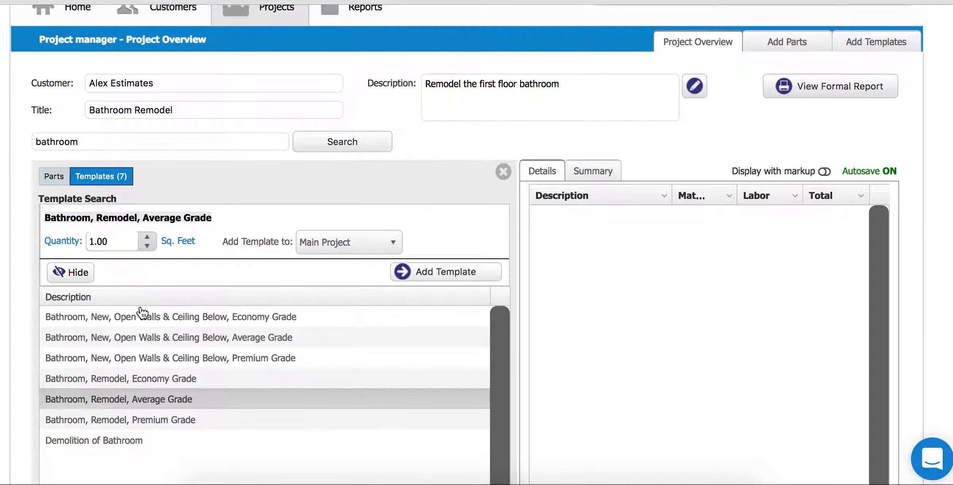
double_click(104, 241)
type("1")
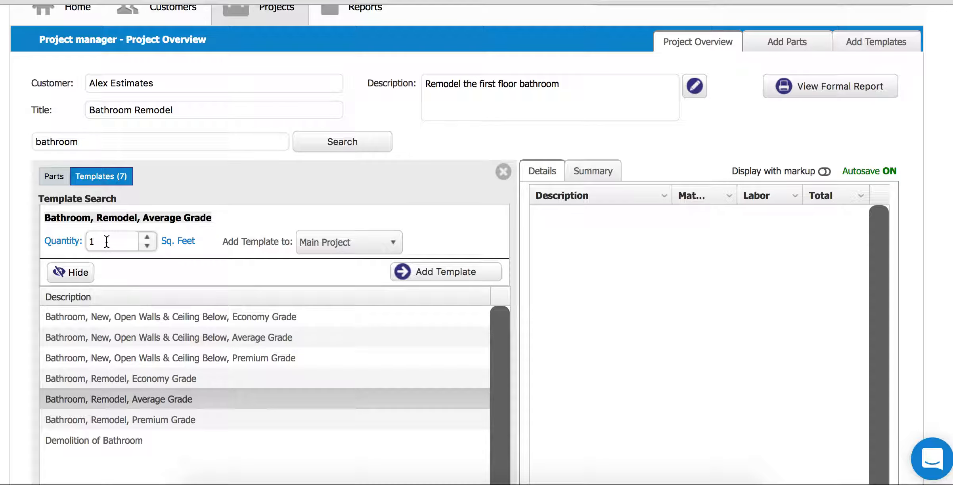
key("BackSpace")
type("60")
left_click(432, 276)
left_click(420, 274)
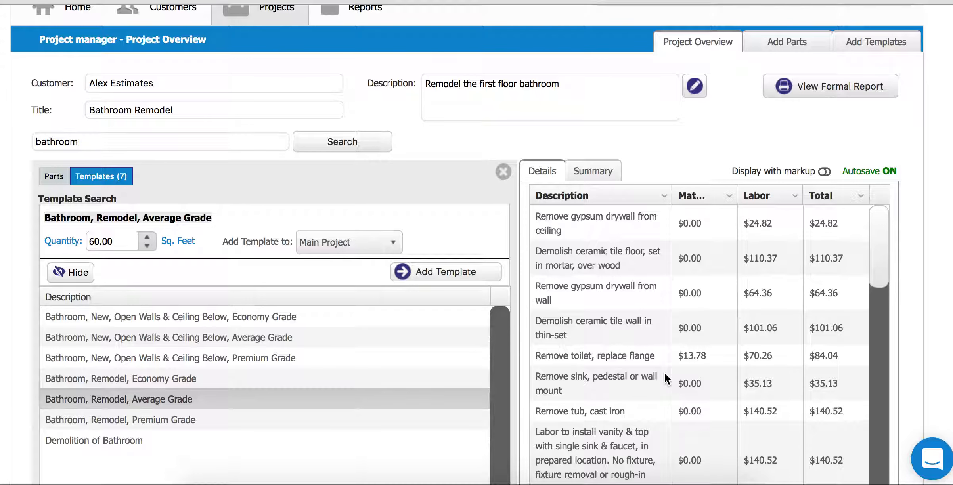
left_click(503, 172)
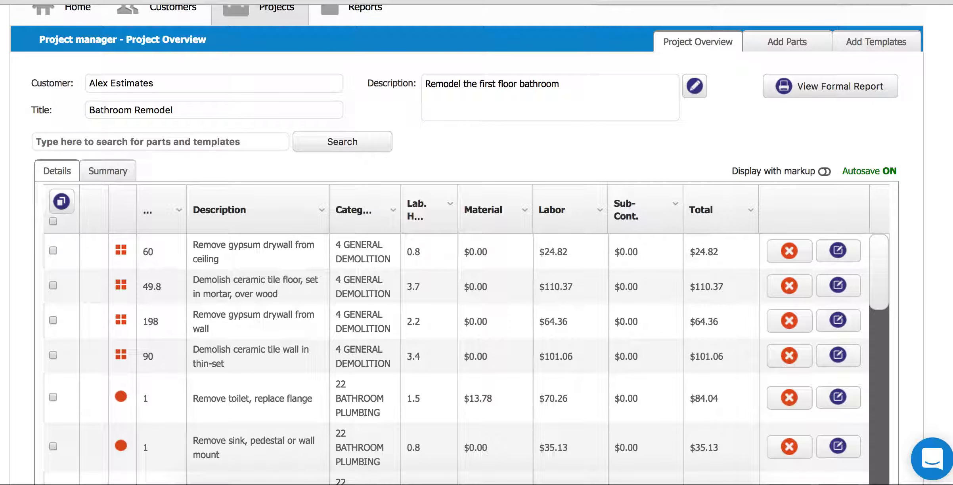
- Delete the 'Remove toilet, replace flange' line item and confirm the deletion
scroll(888, 172, "down", 2)
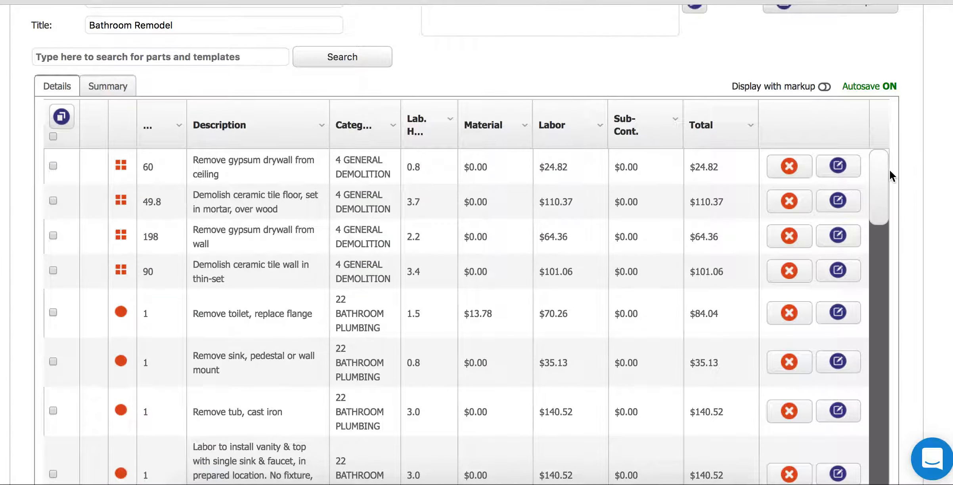
mouse_move(885, 174)
left_mouse_down()
mouse_move(887, 370)
mouse_move(890, 289)
mouse_move(873, 188)
mouse_move(893, 159)
left_mouse_up()
left_click(805, 313)
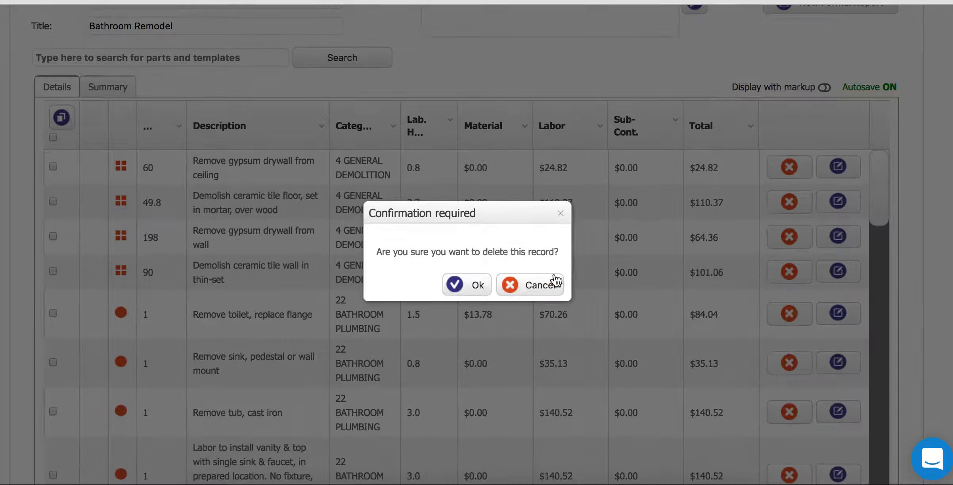
left_click(465, 283)
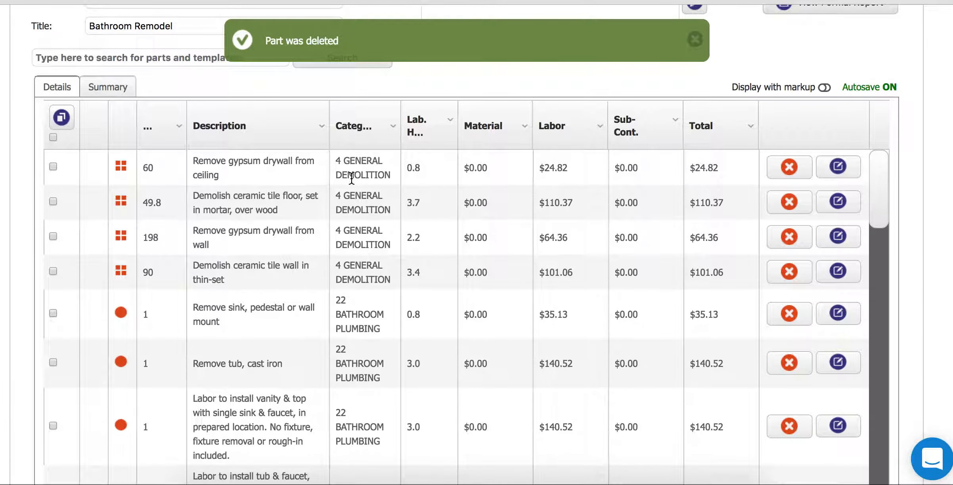
left_click(94, 58)
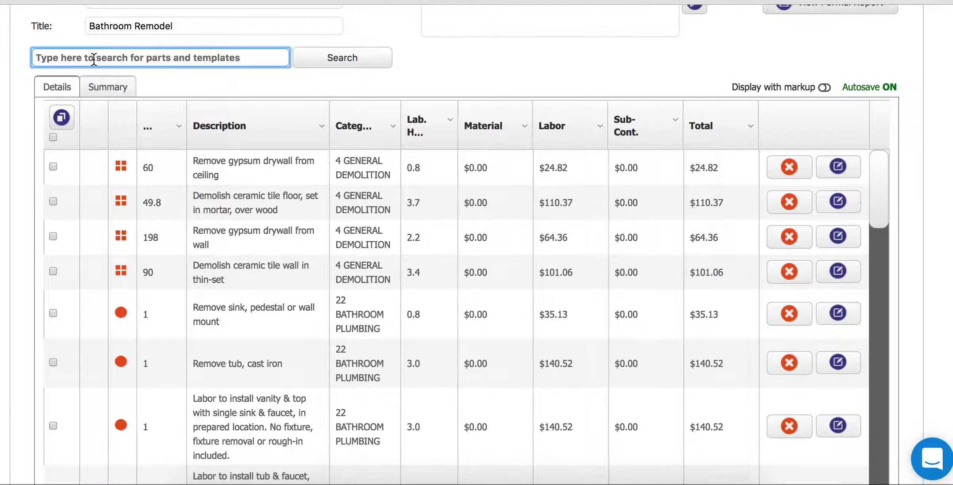
- Search 'toilet' and open the 'Install toilet, 2 piece, elongated' part set to 1 piece
type("toilet")
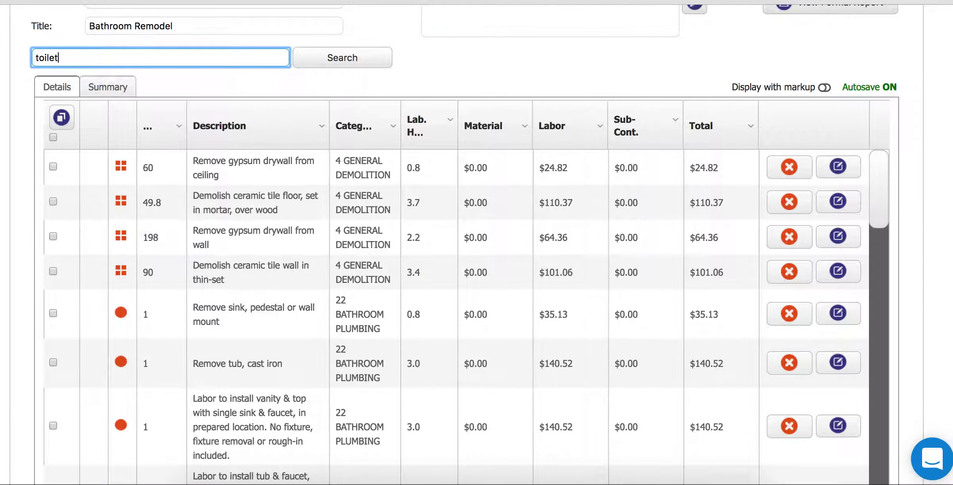
key("Return")
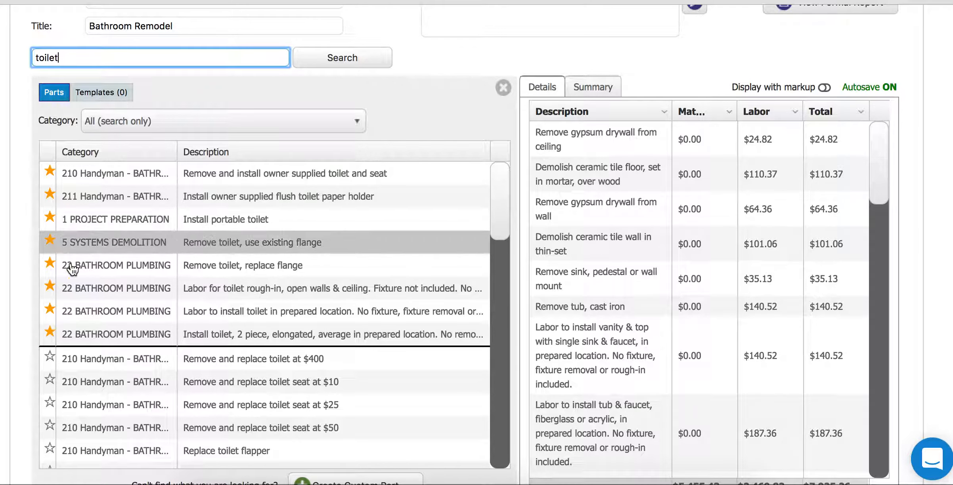
scroll(52, 278, "down", 3)
scroll(53, 309, "down", 3)
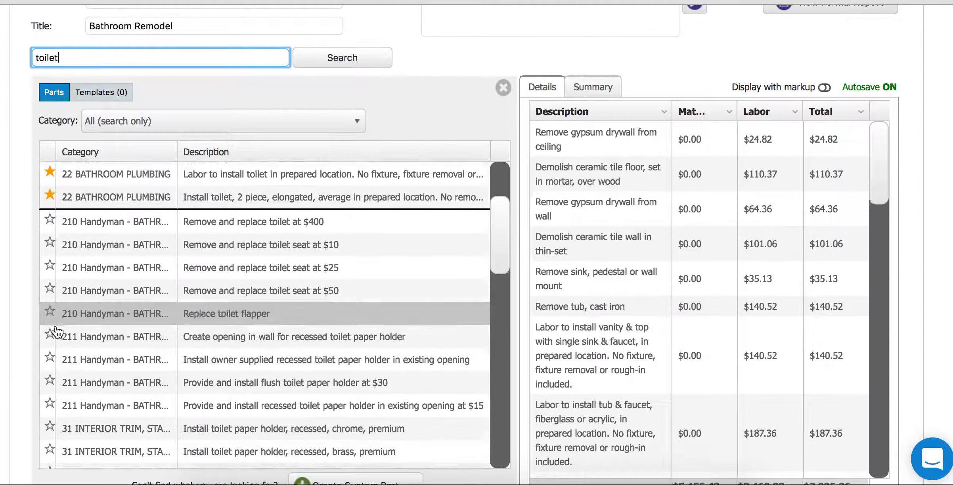
scroll(80, 381, "up", 5)
scroll(126, 336, "up", 1)
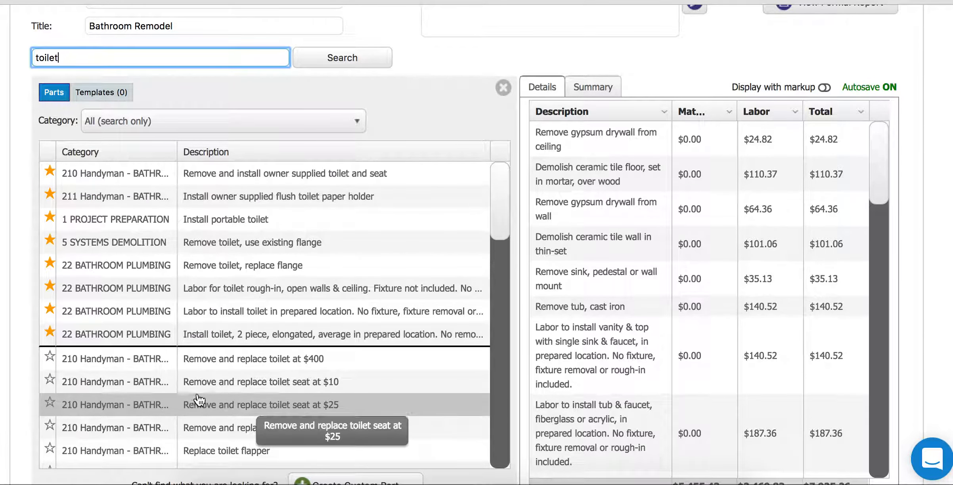
left_click(201, 338)
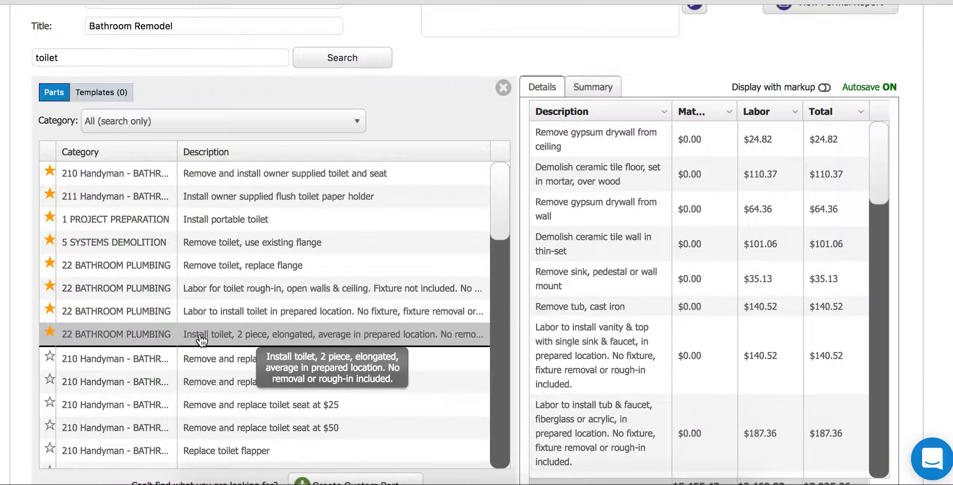
left_click_drag(73, 163, 208, 178)
left_click(249, 183)
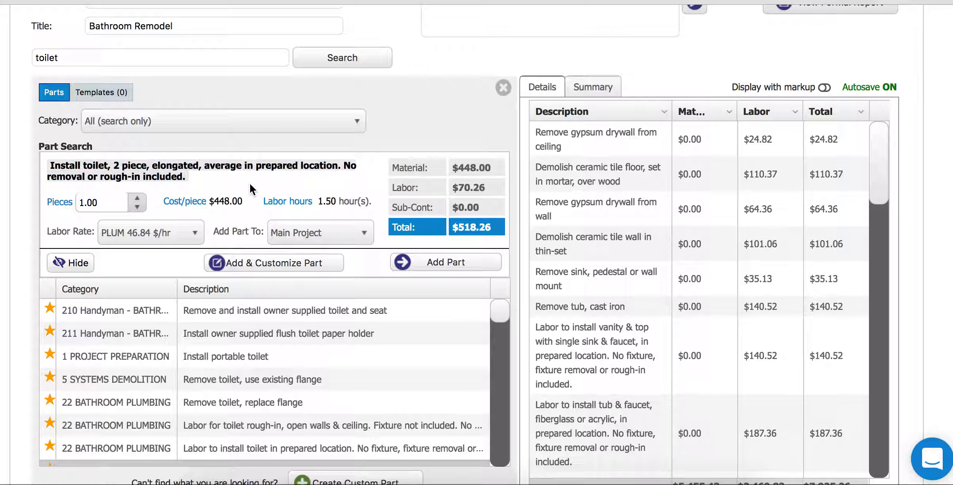
double_click(91, 200)
type("1")
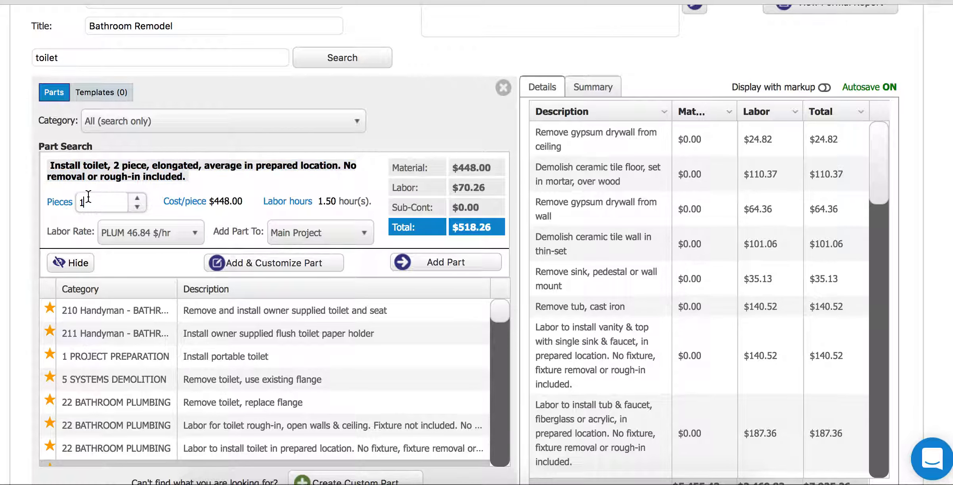
left_click_drag(452, 168, 485, 168)
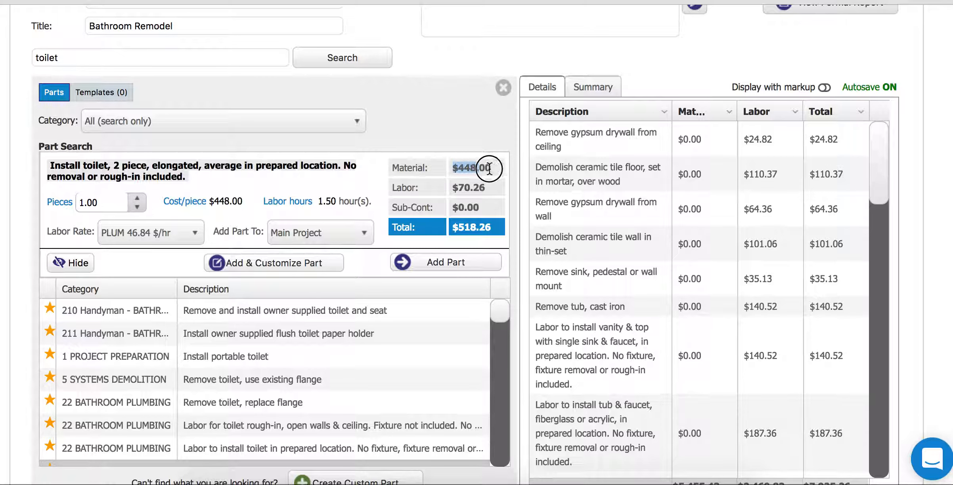
left_click_drag(454, 188, 495, 188)
left_click(461, 228)
left_click_drag(461, 227, 504, 230)
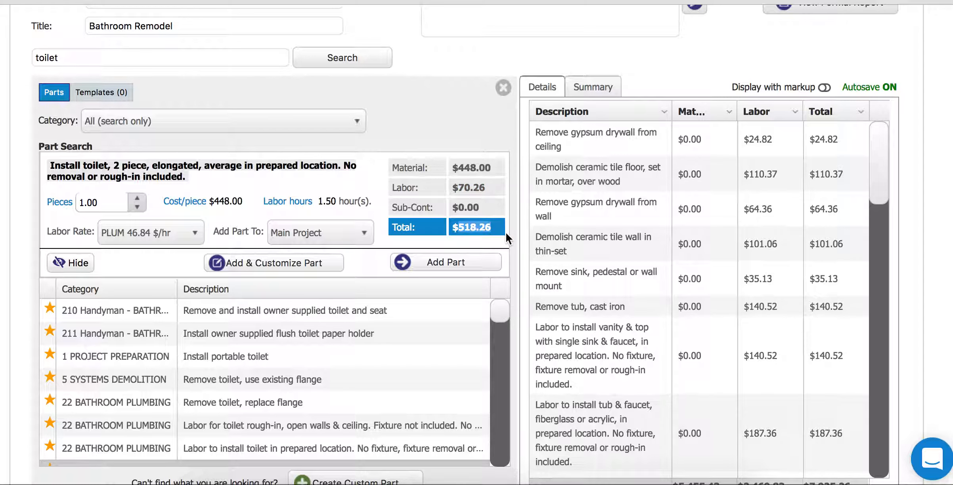
- Set the toilet's labor rate to LABR 29.55 $/hr and add it to the estimate
left_click(127, 236)
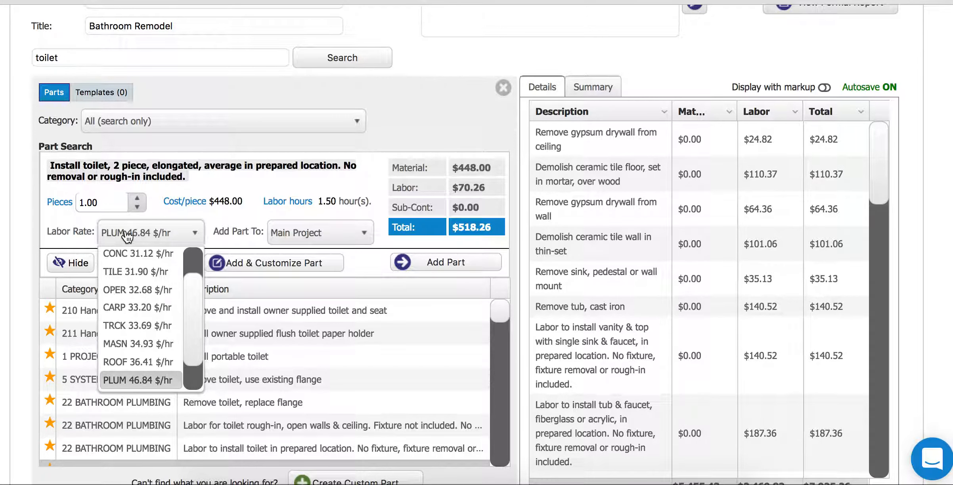
left_click_drag(188, 307, 186, 279)
left_click(141, 257)
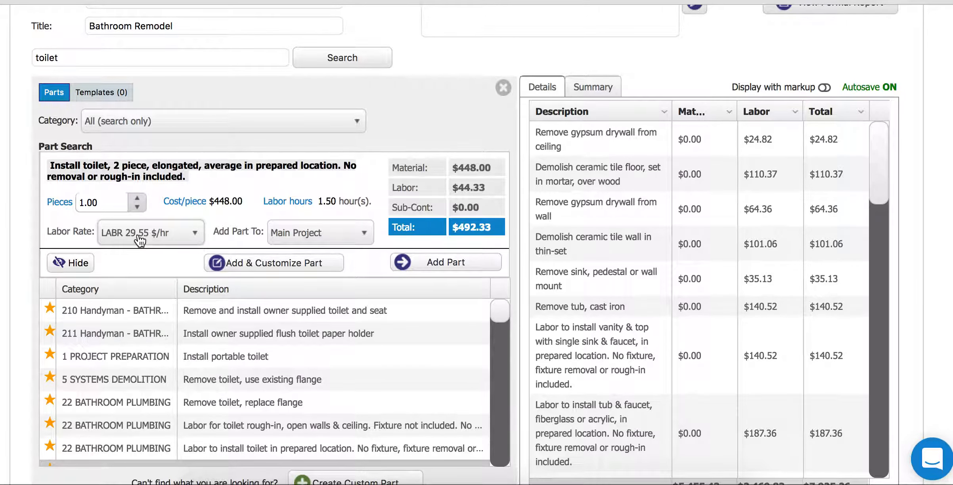
left_click(428, 263)
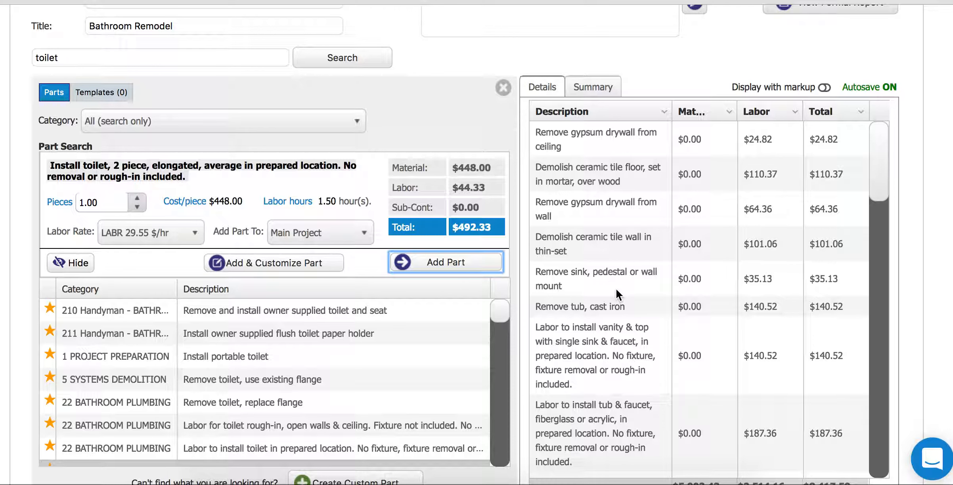
- Search 'vanity', favourite the $250 vanity base and unfavourite the vanity & top labor part
left_click(85, 55)
type("vanity")
key("Return")
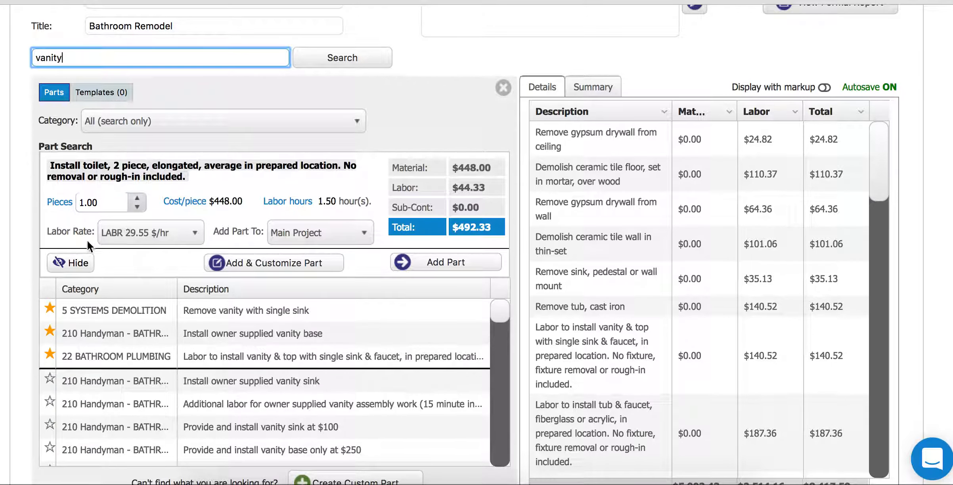
left_click(72, 263)
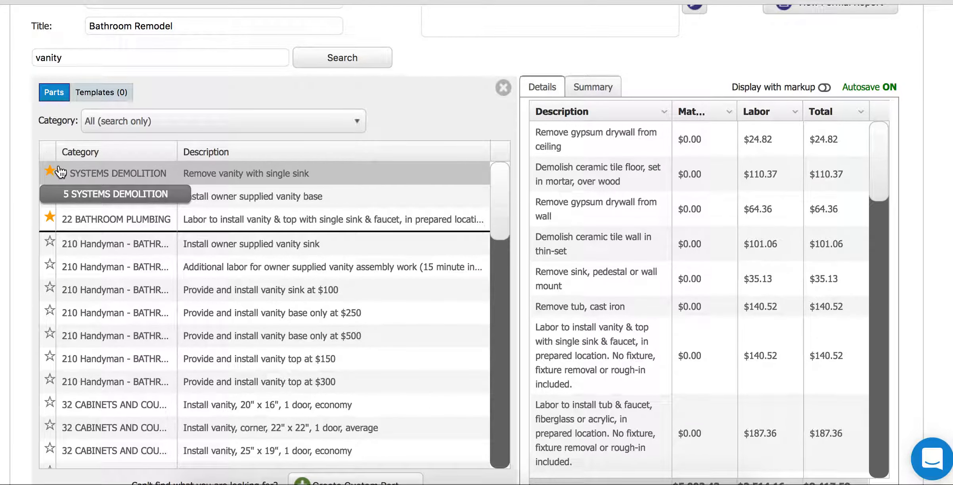
left_click(49, 313)
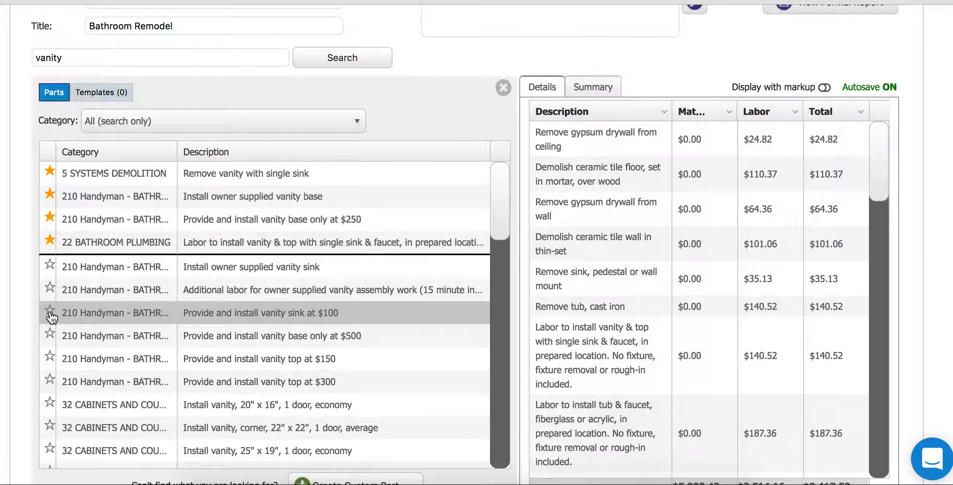
left_click(49, 242)
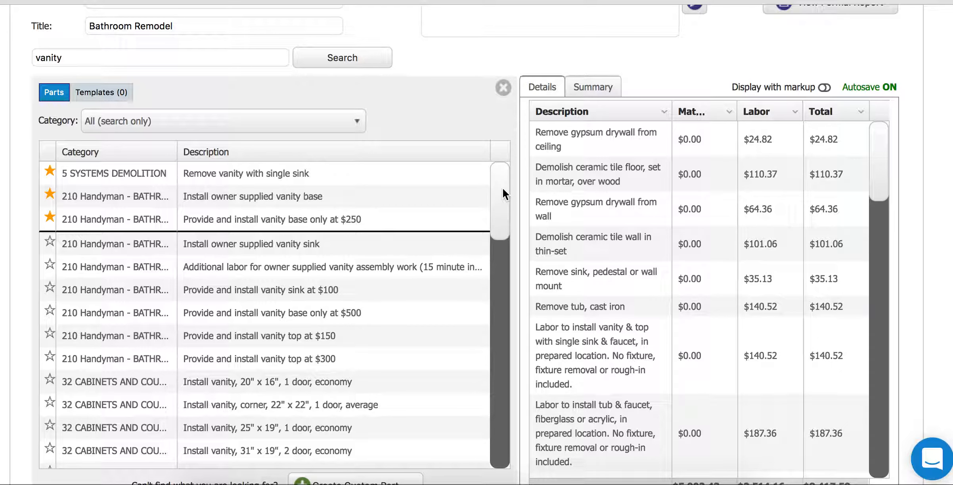
- Add the corner 22" x 22" vanity part ($268.80 material) to the estimate
left_click_drag(502, 188, 505, 204)
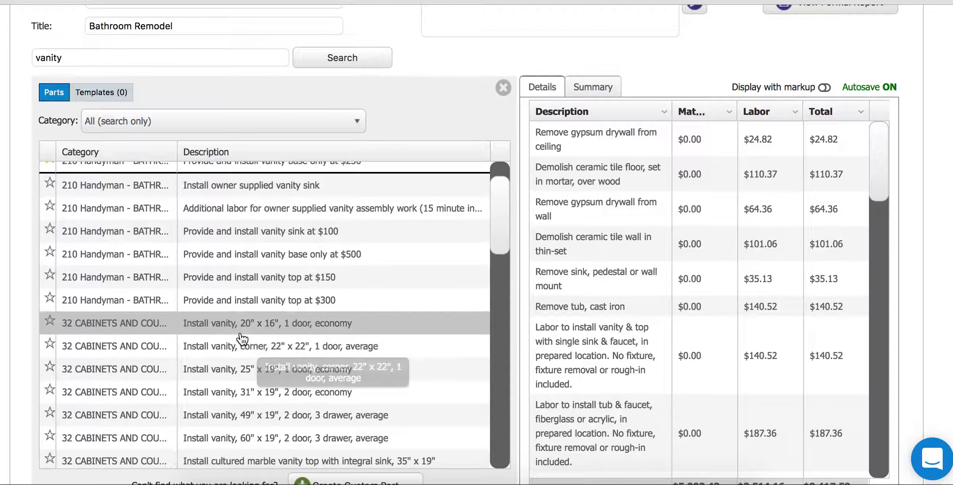
left_click(503, 229)
left_click_drag(505, 243, 506, 245)
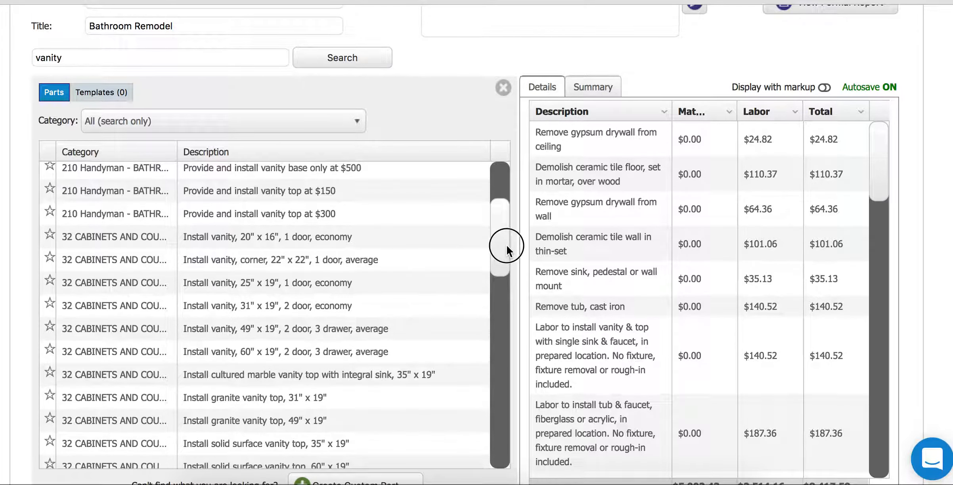
left_click(240, 260)
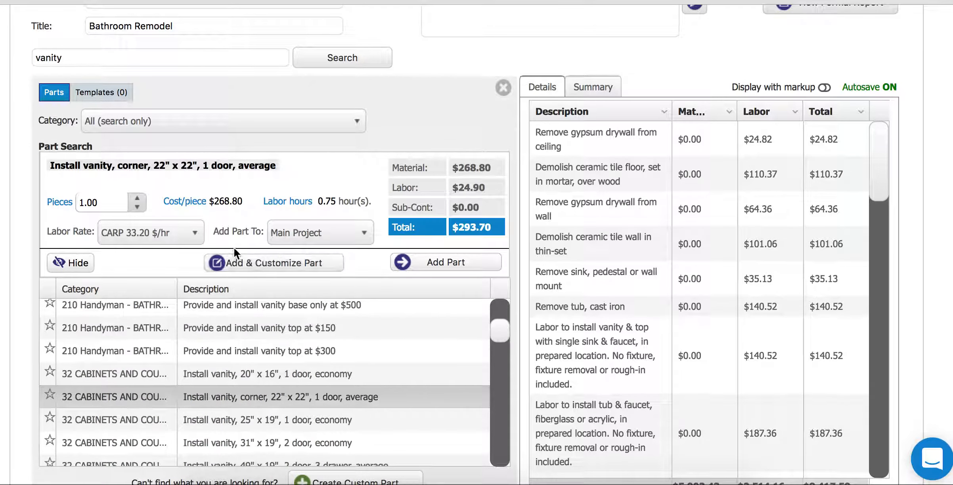
left_click_drag(153, 165, 268, 168)
left_click(220, 166)
left_click_drag(459, 168, 486, 186)
left_click(429, 271)
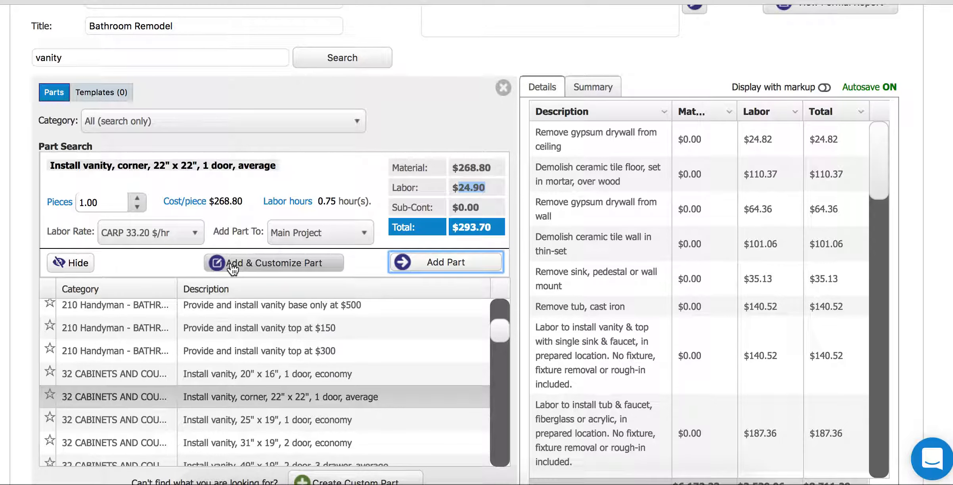
- Change the corner vanity's unit cost to $200 in its customisation form
left_click(244, 268)
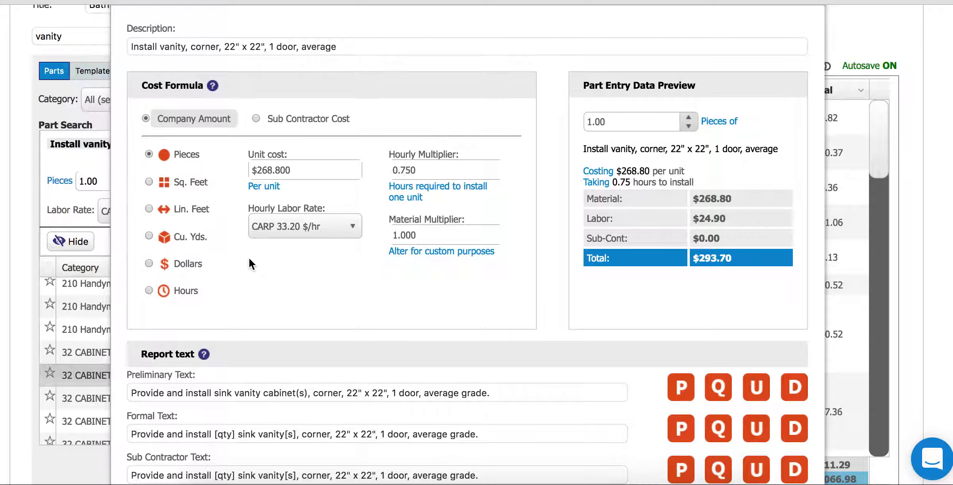
left_click(313, 167)
key("BackSpace")
key("BackSpace")
key("BackSpace")
key("BackSpace")
key("BackSpace")
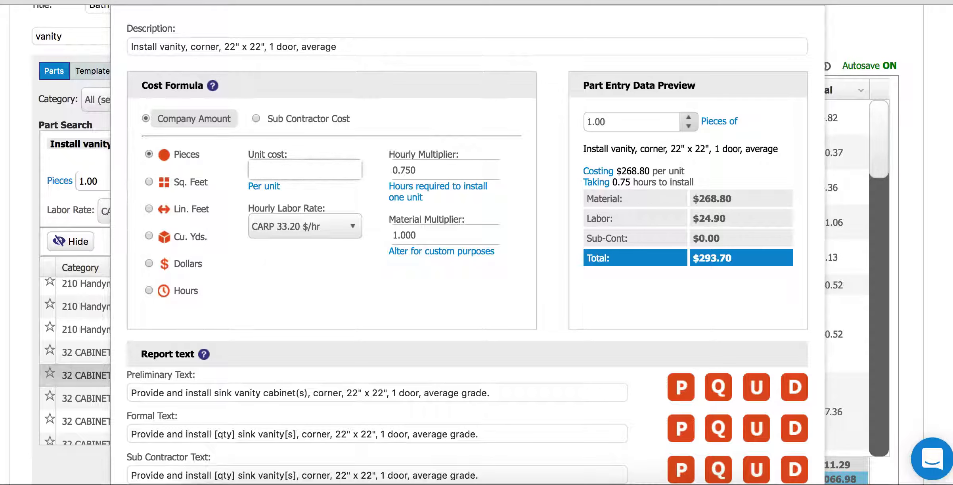
type("200")
left_click(322, 144)
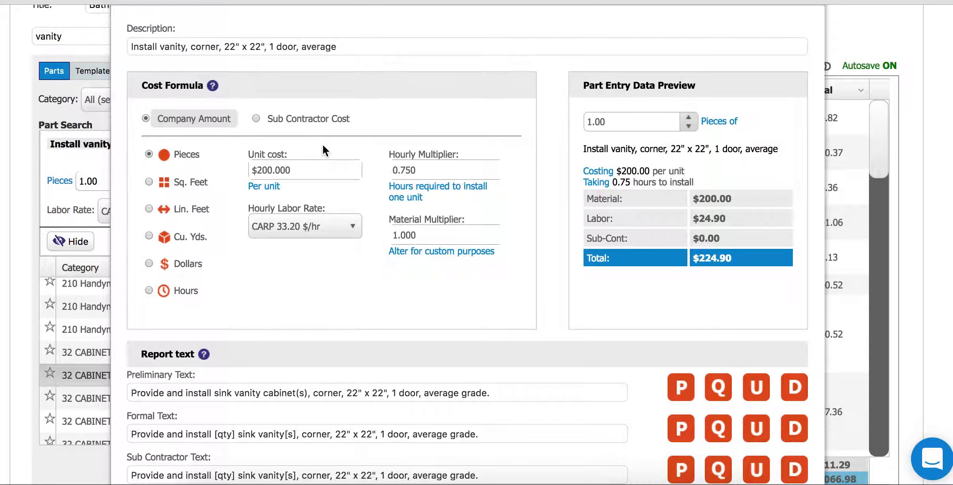
- Set the vanity's hourly multiplier to 0.5 and save the customised part
left_click(435, 174)
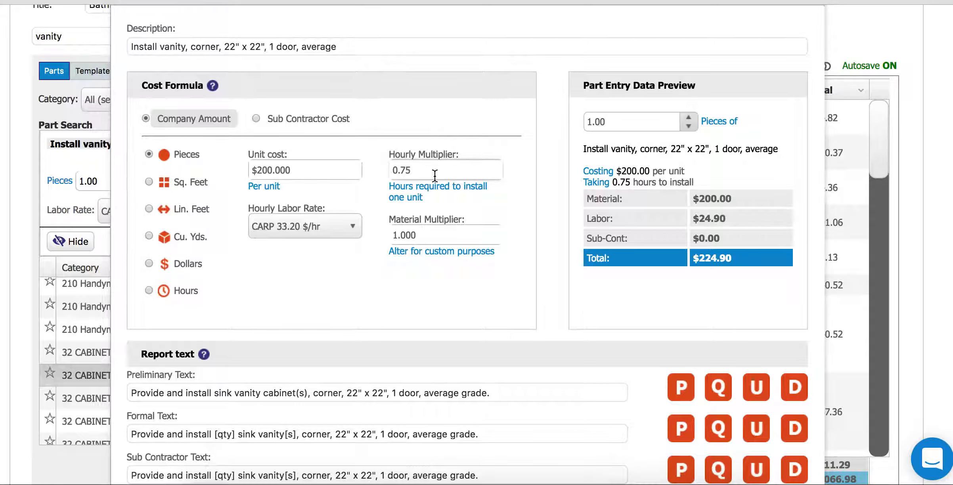
key("BackSpace")
key("BackSpace")
type("5")
left_click(386, 115)
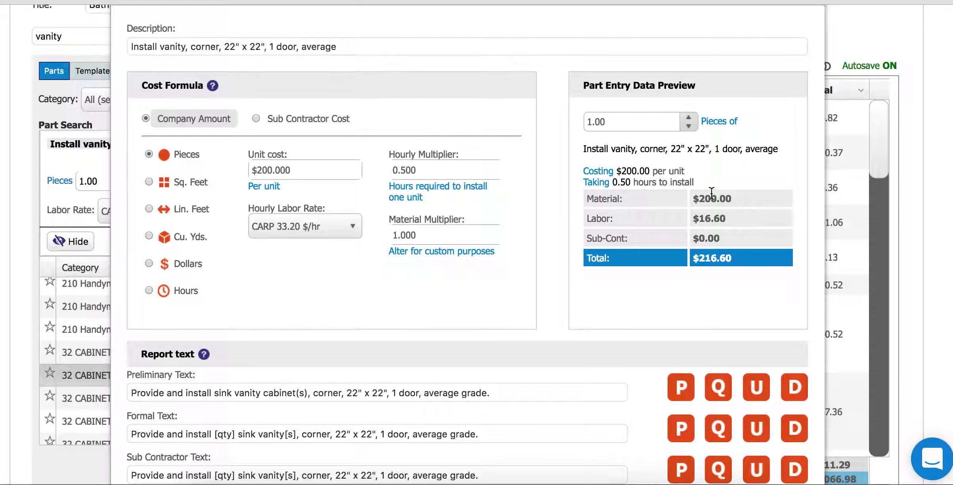
scroll(674, 289, "up", 2)
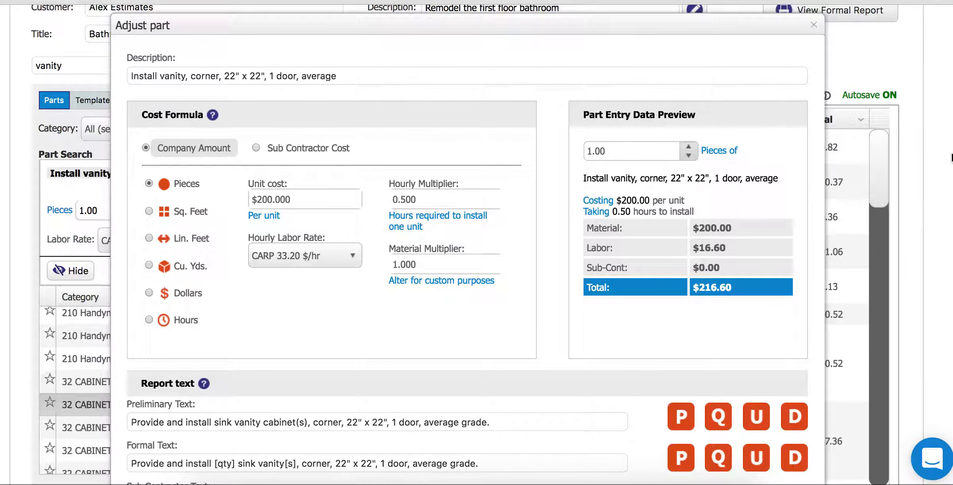
scroll(675, 289, "down", 9)
left_click(737, 292)
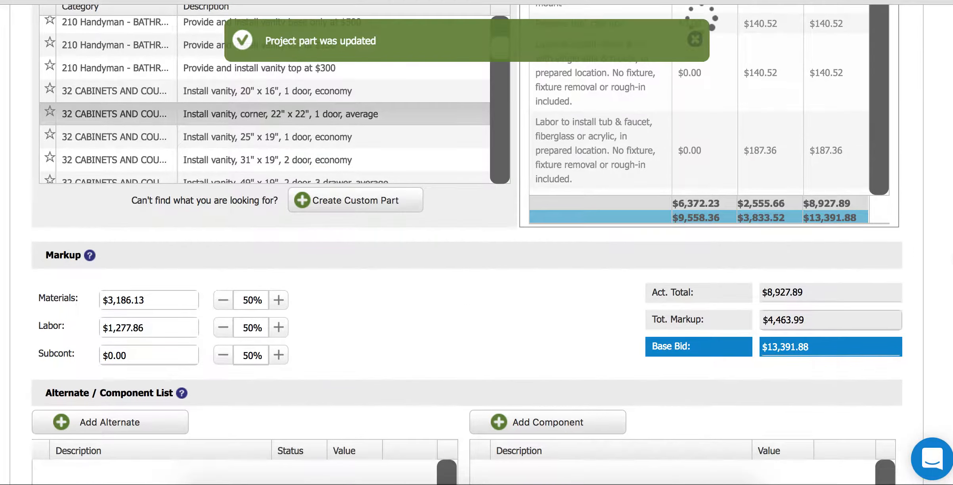
scroll(569, 91, "up", 8)
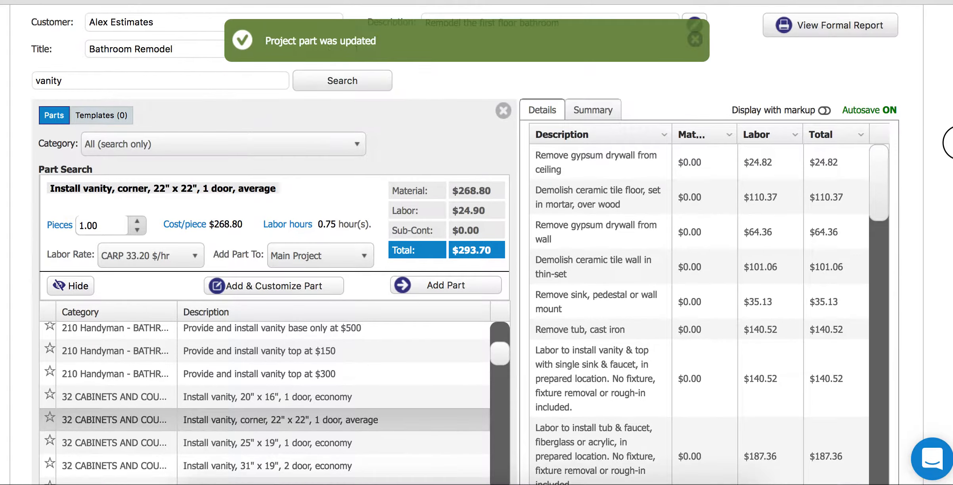
- Close Part Search and bring up Create Custom Part from the Search menu
left_click(502, 111)
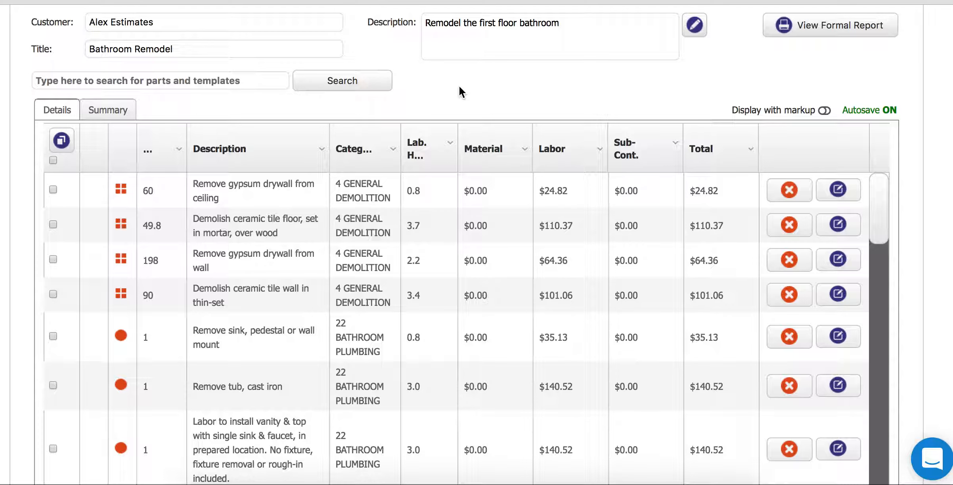
mouse_move(359, 87)
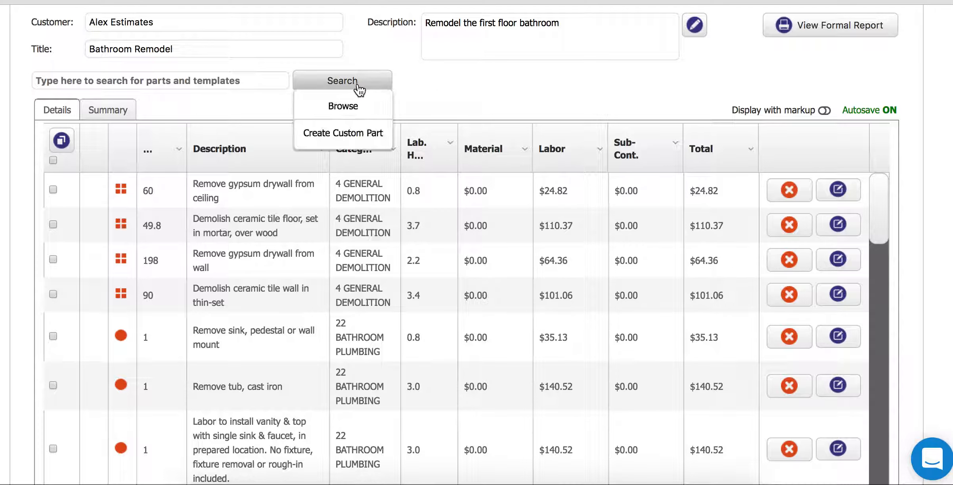
left_click(325, 137)
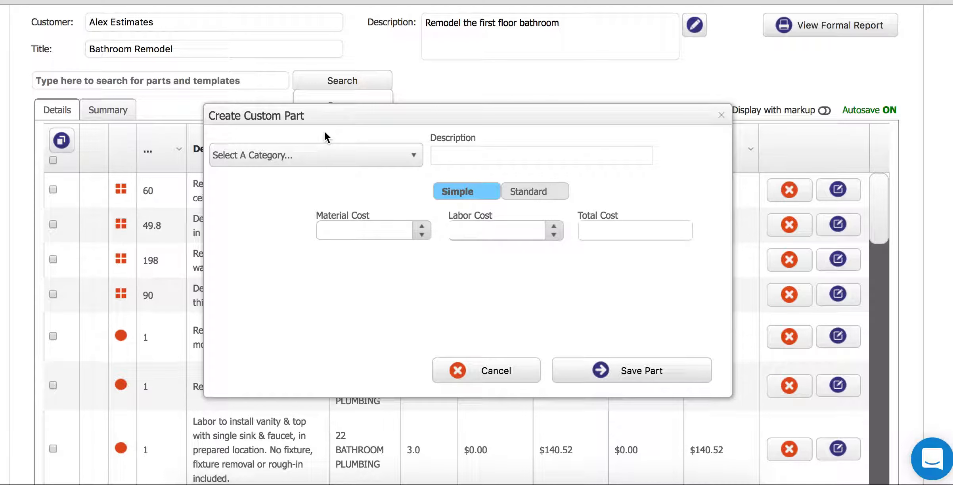
- Set the custom part's category to 22 BATHROOM PLUMBING and description to 'This is our example part'
left_click(305, 153)
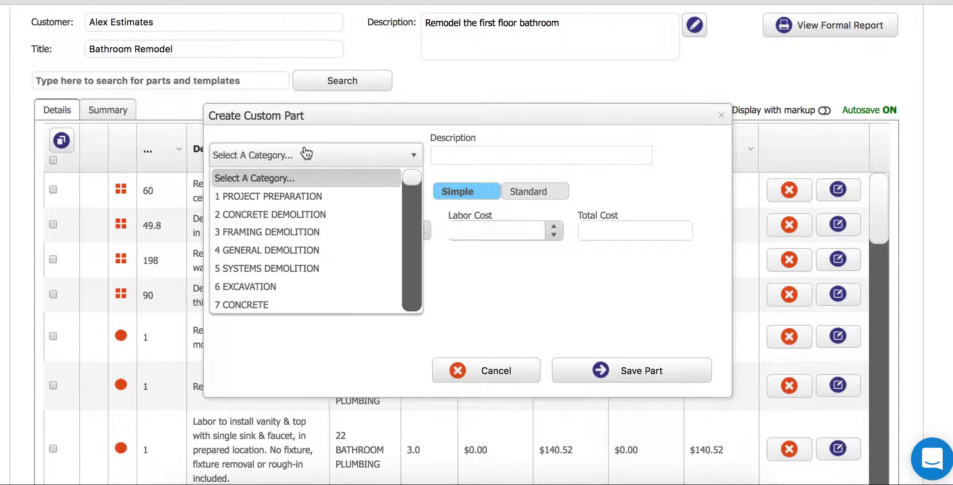
left_click_drag(413, 179, 420, 224)
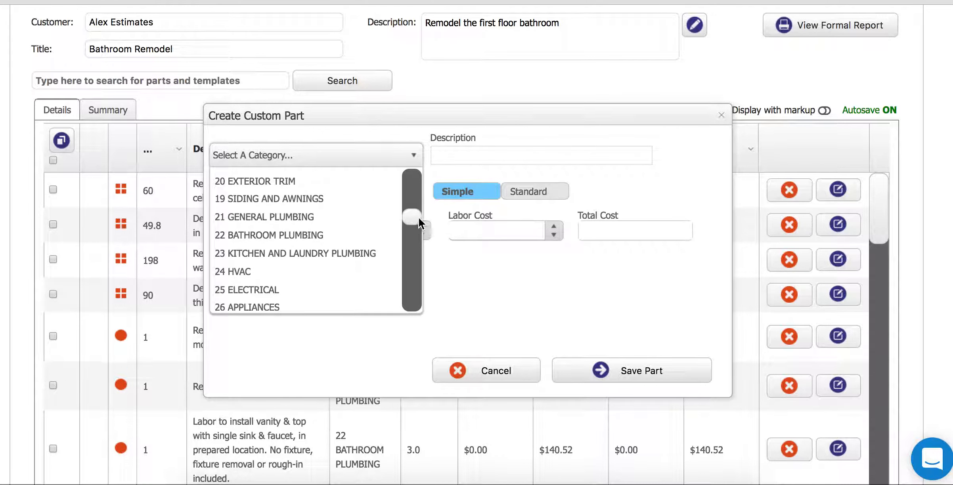
left_click(258, 235)
left_click(454, 154)
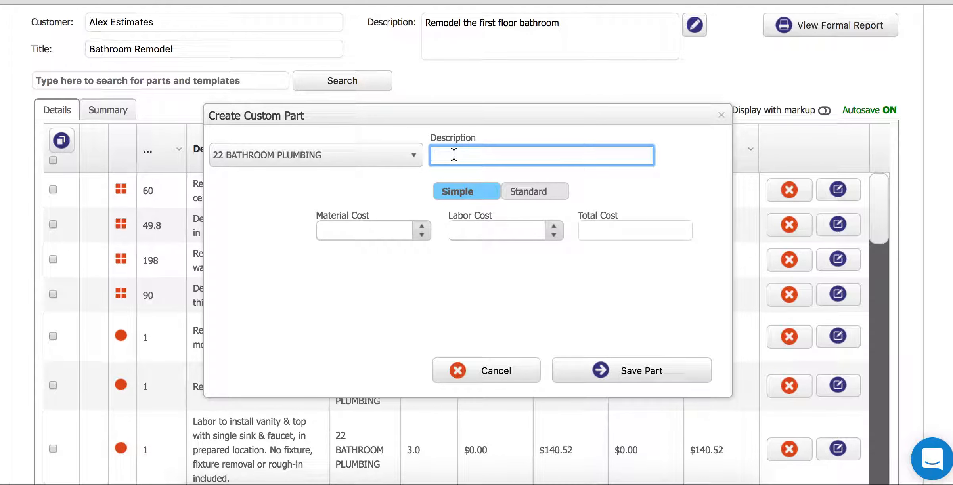
type("This is our example part")
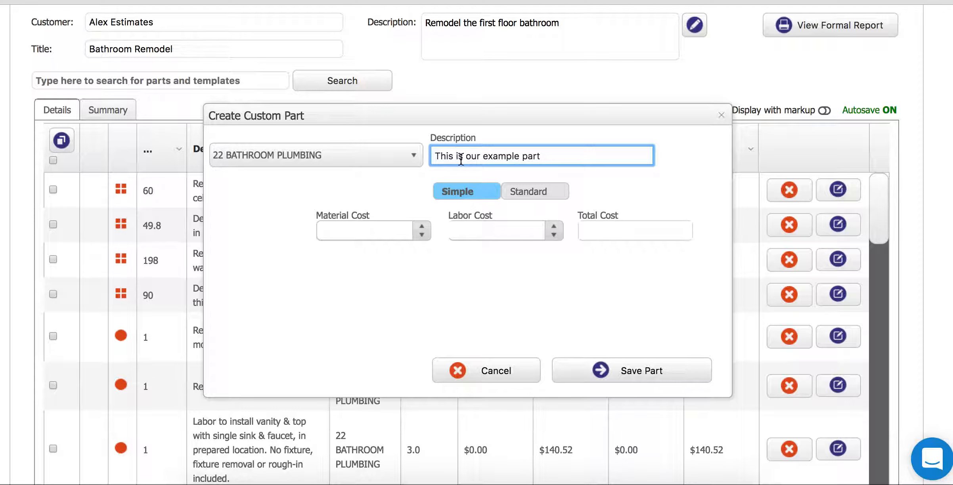
- Enter $200 material and $100 labor costs, save the custom part, and close the form
left_click(341, 229)
type("200")
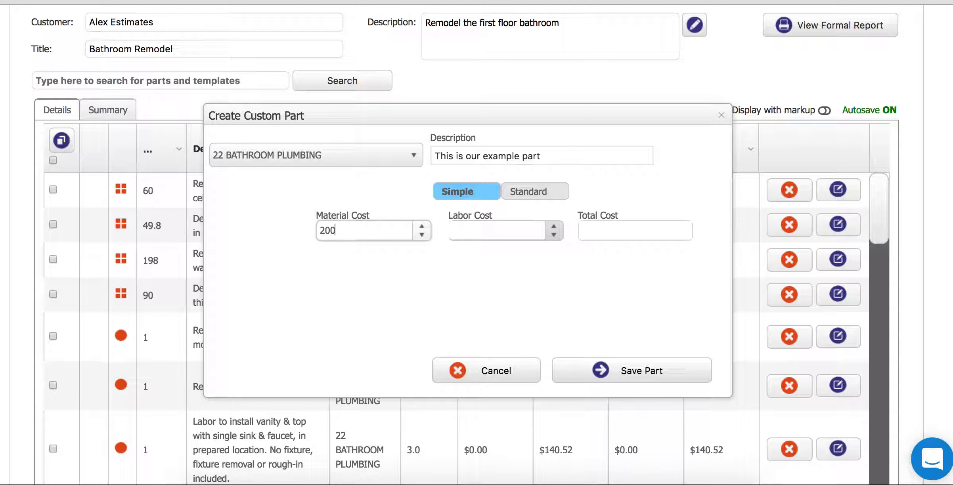
key("Tab")
type("100")
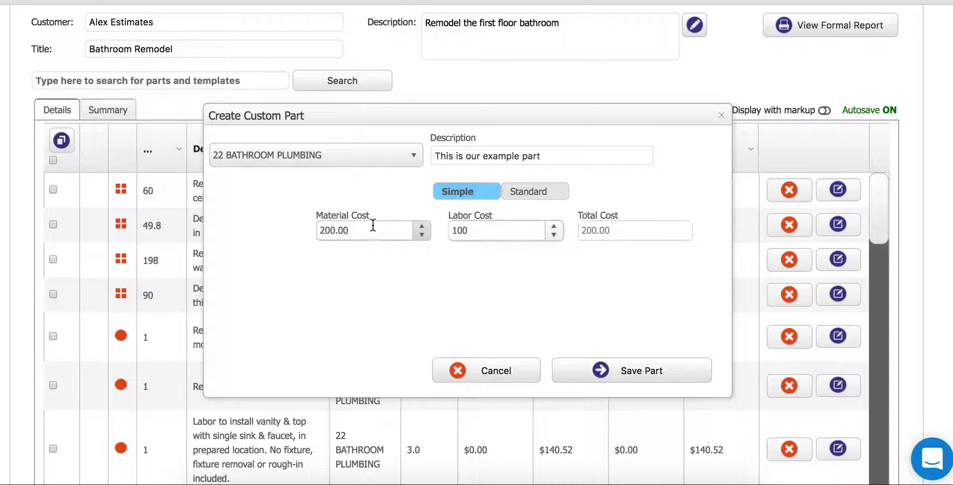
left_click(508, 286)
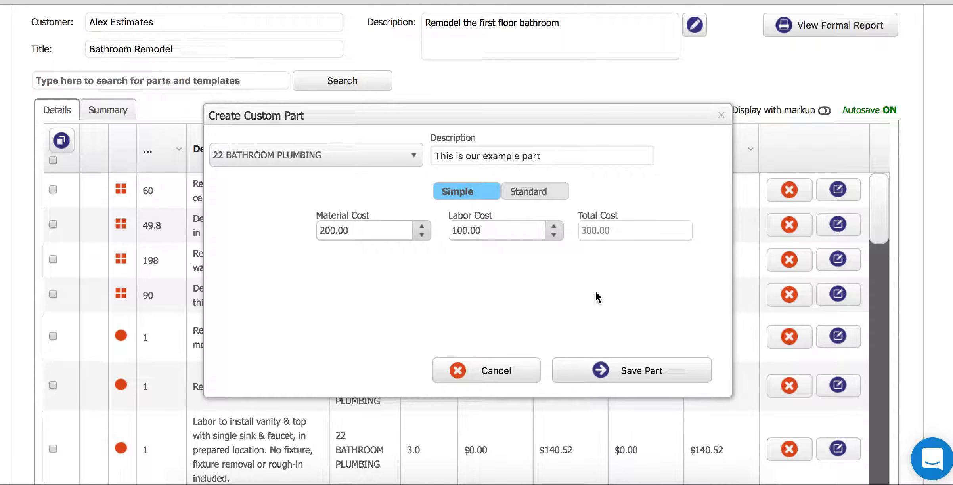
left_click(625, 380)
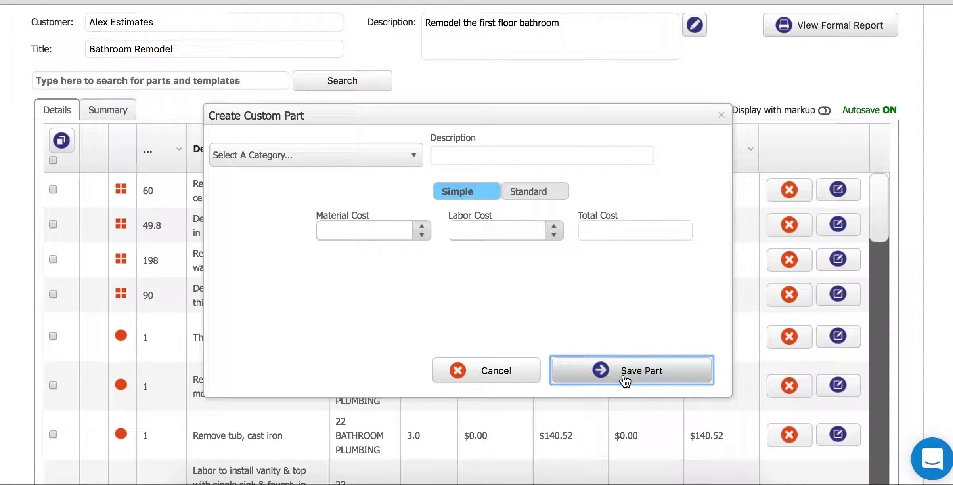
left_click(721, 115)
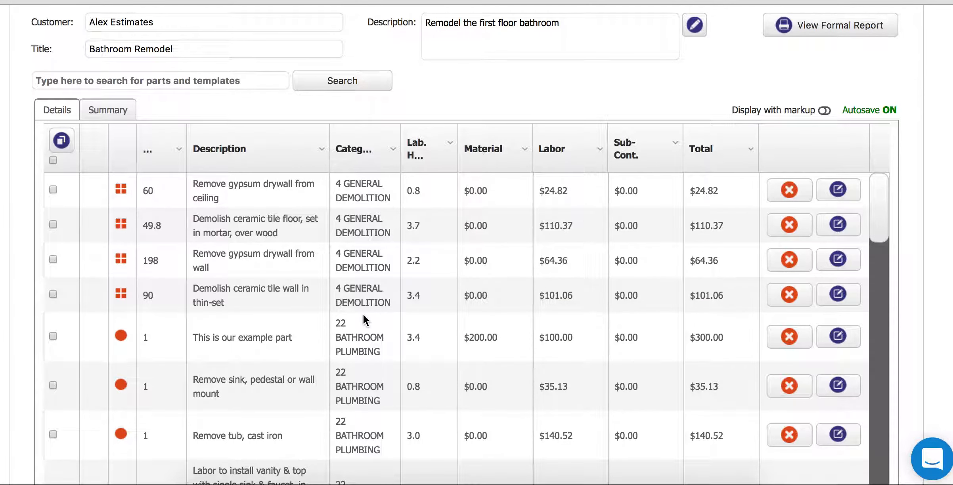
- Scroll to the Markup section showing 50% markups and edit the $9,227.89 Act. Total field
left_click(255, 333)
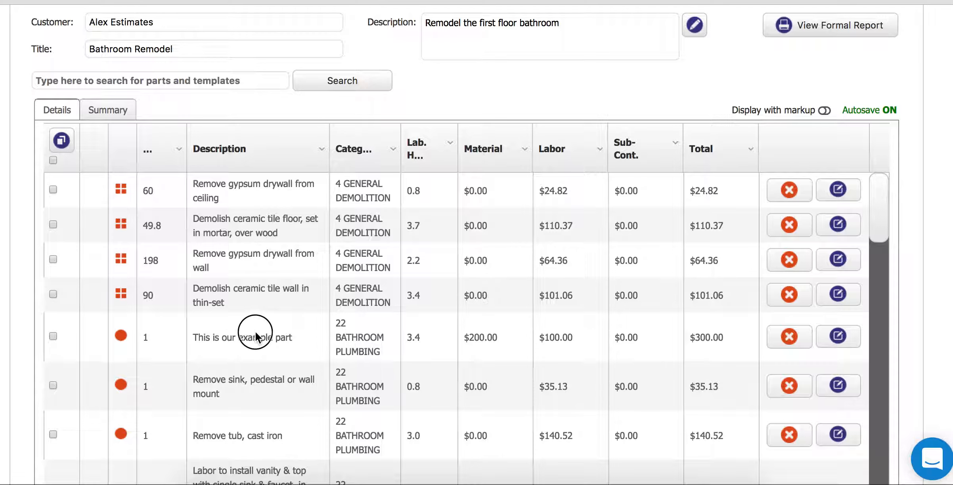
left_click(216, 337)
left_click(702, 340)
left_click(734, 109)
scroll(476, 238, "down", 8)
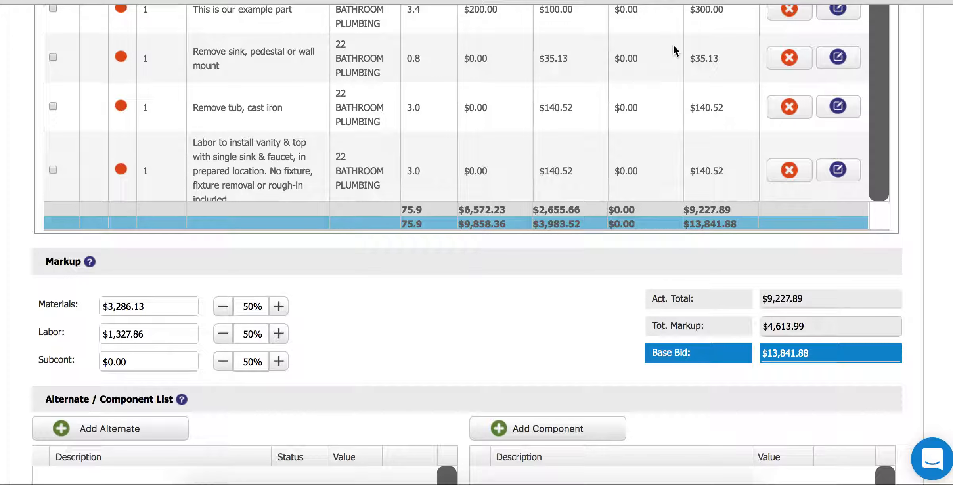
left_click(778, 298)
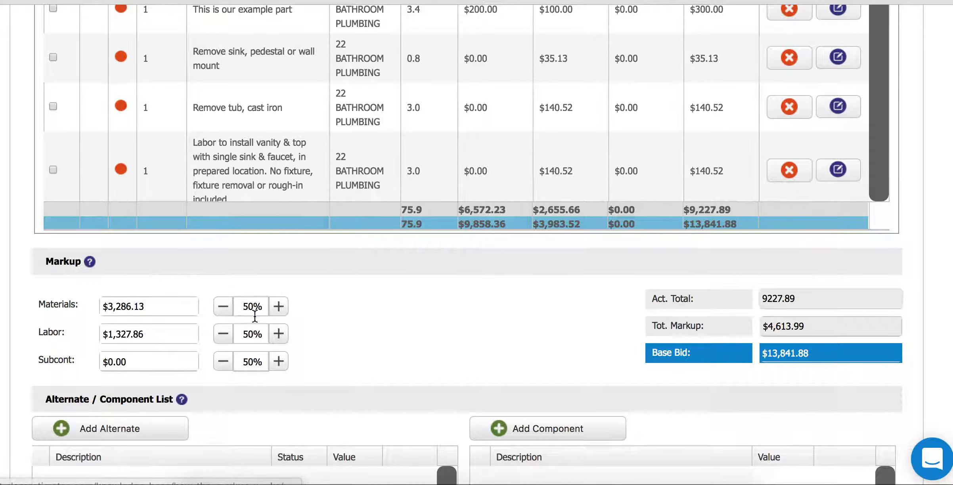
- Change the Labor markup to 30% and the Materials markup to 40%
left_click(257, 334)
key("BackSpace")
key("BackSpace")
type("30")
left_click(252, 309)
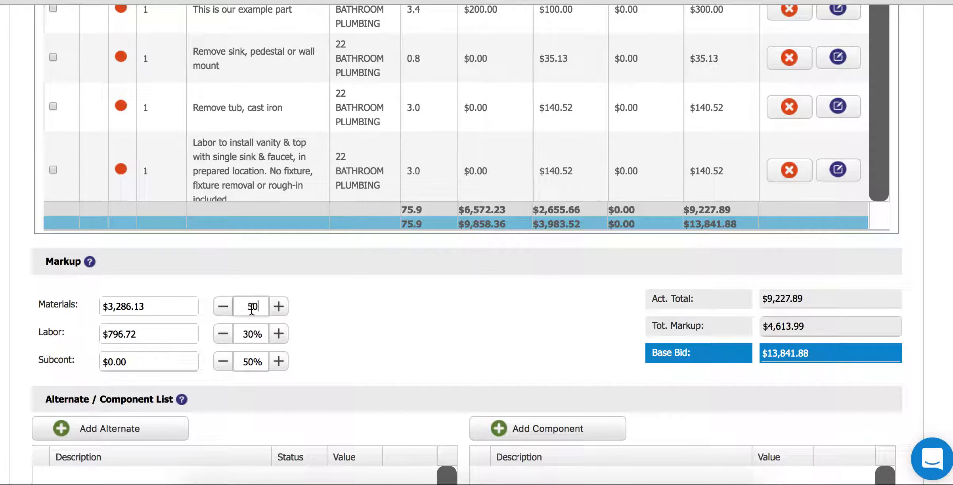
key("BackSpace")
key("BackSpace")
type("40")
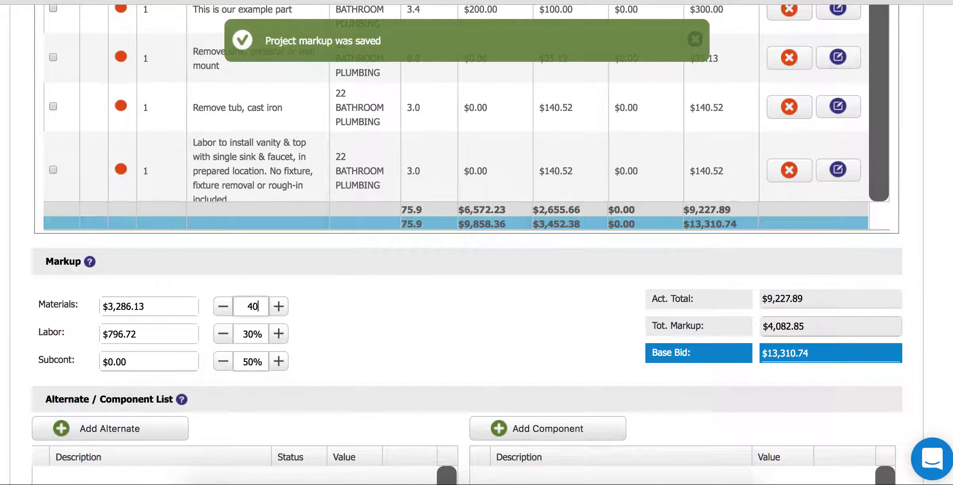
left_click(321, 320)
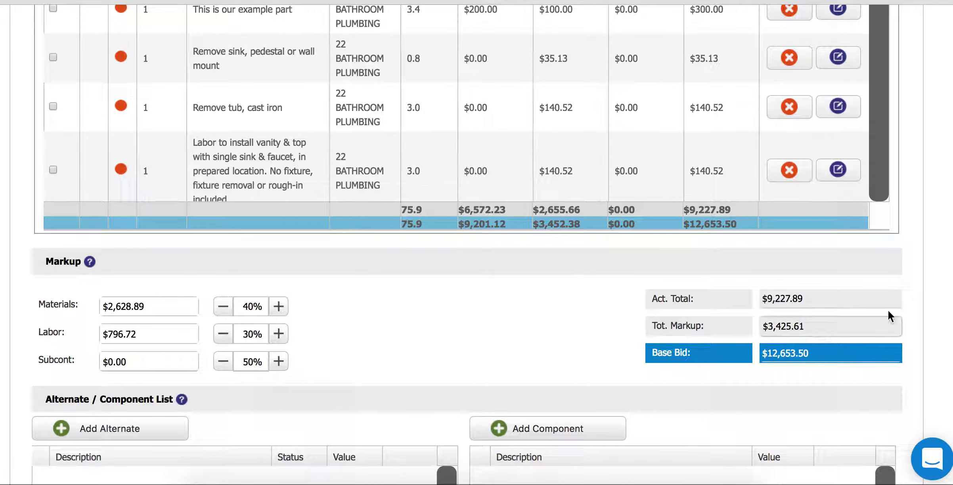
scroll(904, 117, "up", 6)
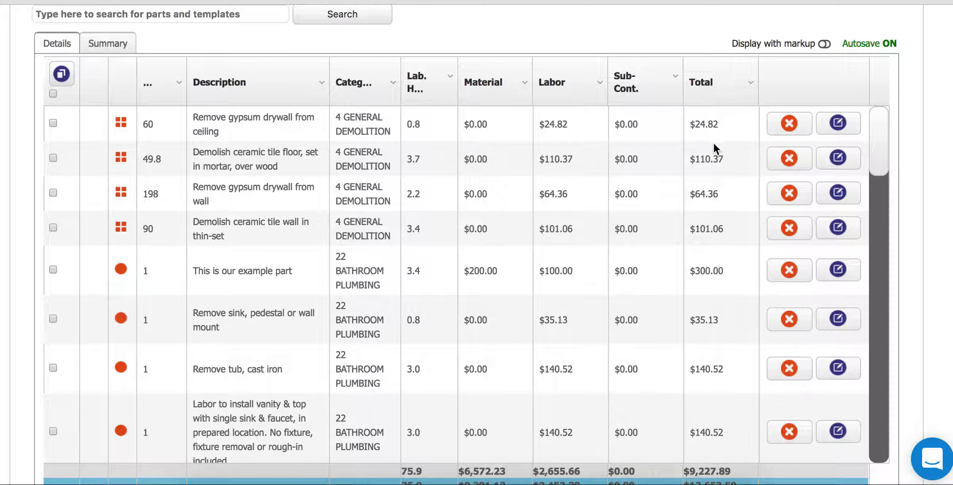
- Preview line prices with markup, return to plain costs ($140.52 vanity labor), and scroll to Project Information
left_click(824, 44)
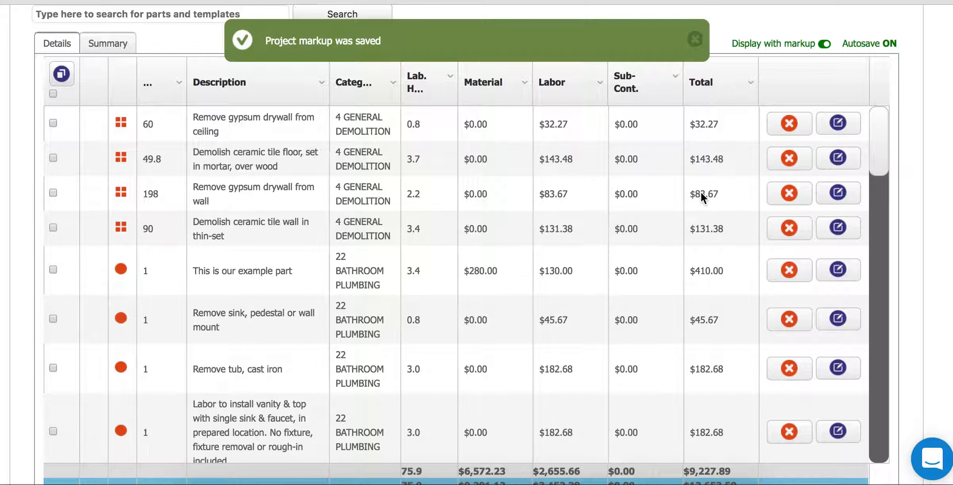
left_click(821, 44)
left_click(823, 45)
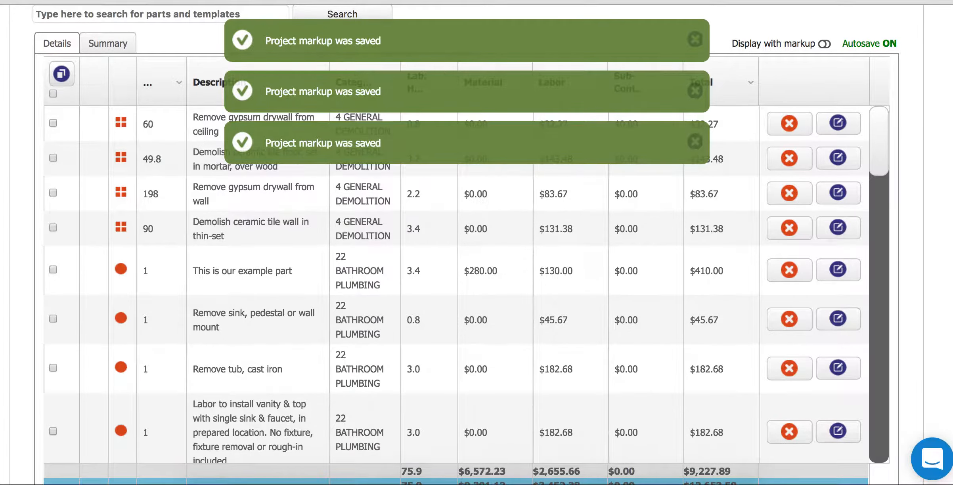
scroll(476, 237, "down", 7)
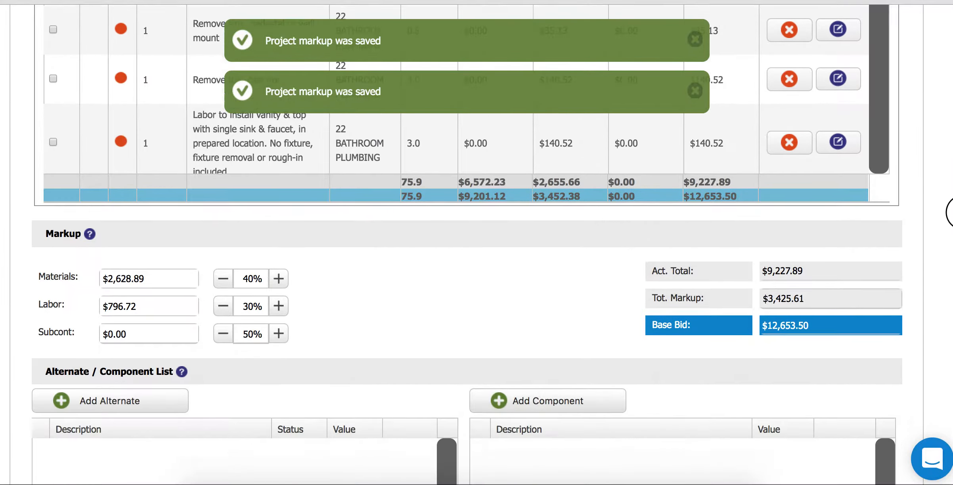
scroll(476, 237, "down", 6)
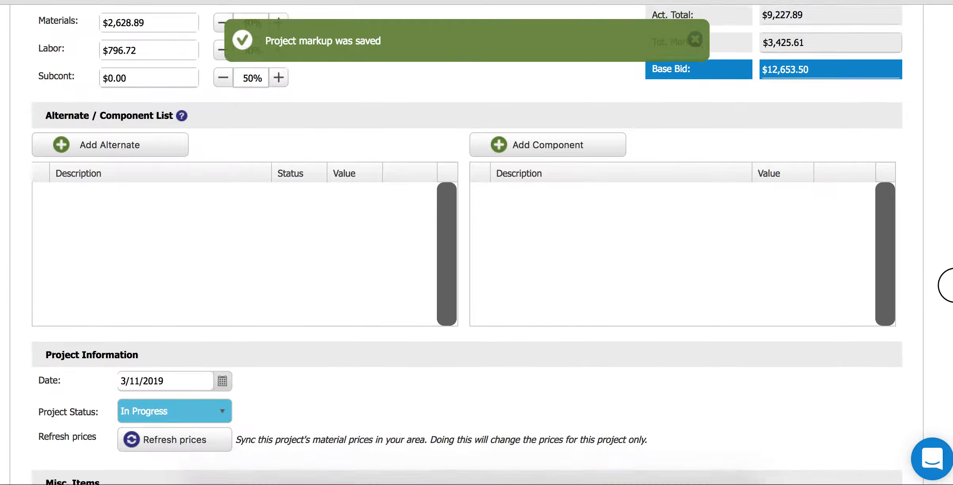
scroll(942, 287, "down", 1)
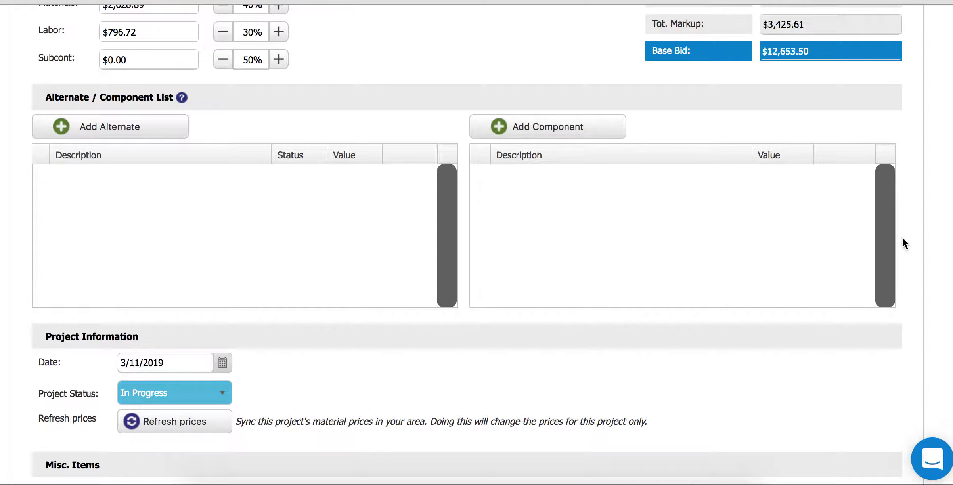
- Mark the project Approved and view Time Card Totals: Interior Finish 40.9 hours, Plumbing 20.1
scroll(948, 340, "down", 8)
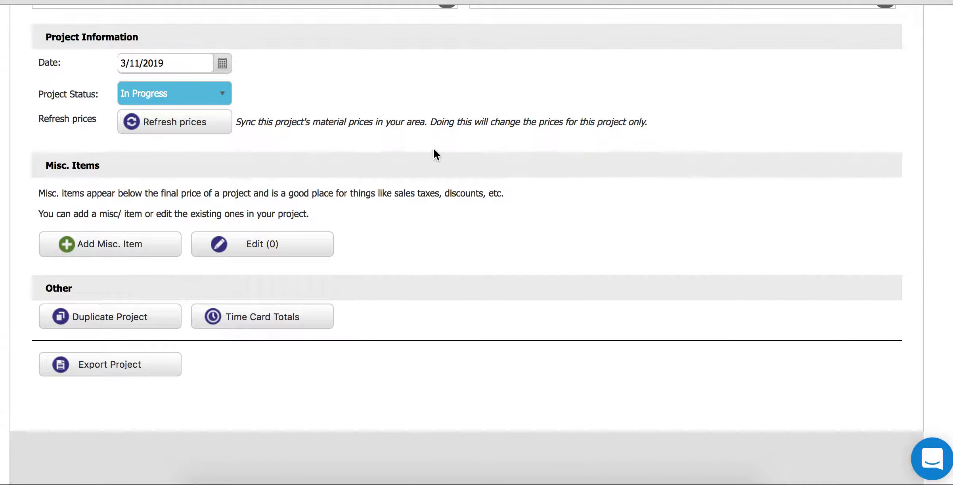
left_click(150, 95)
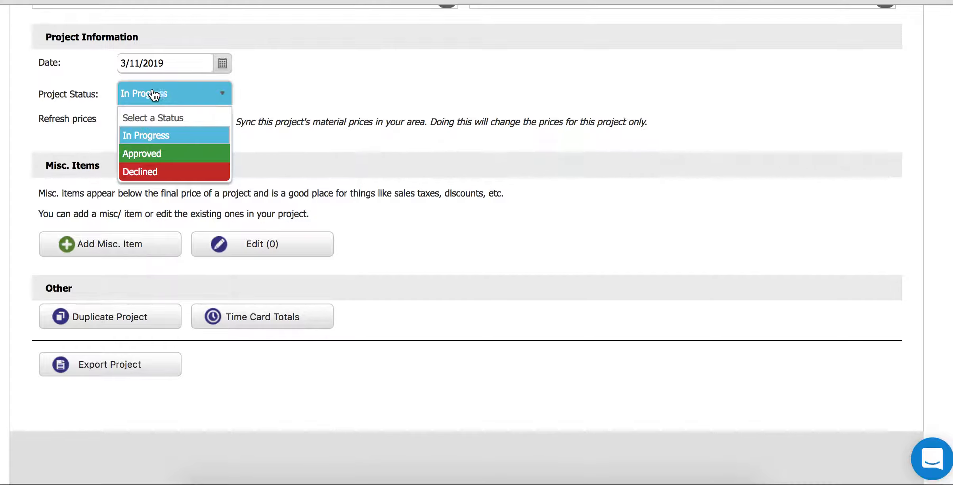
left_click(144, 155)
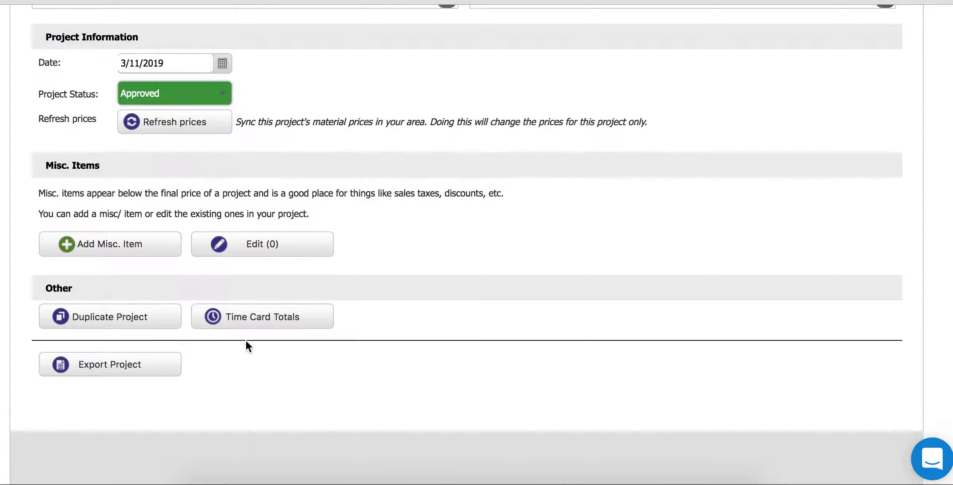
left_click(271, 322)
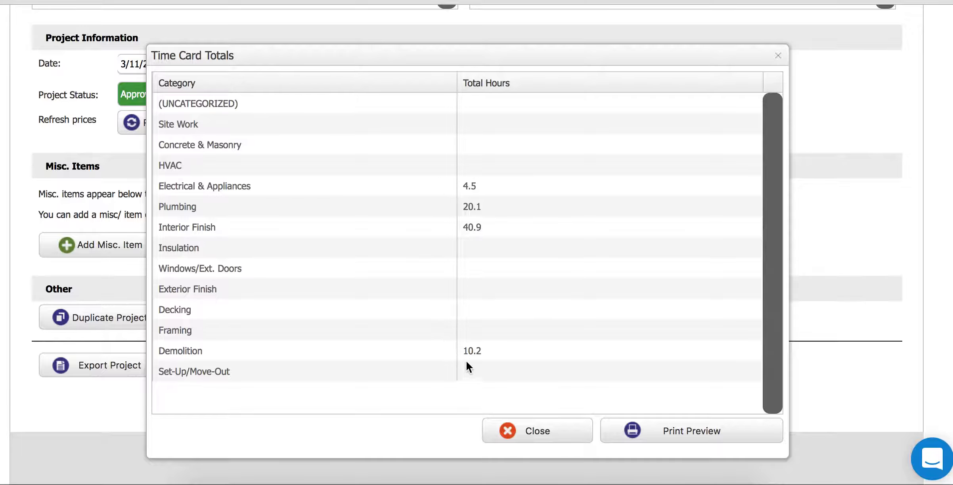
- Close Time Card Totals and list the export formats: PDF, Word, Excel, BuilderTrend, QuickBooks
left_click(773, 59)
left_click(145, 365)
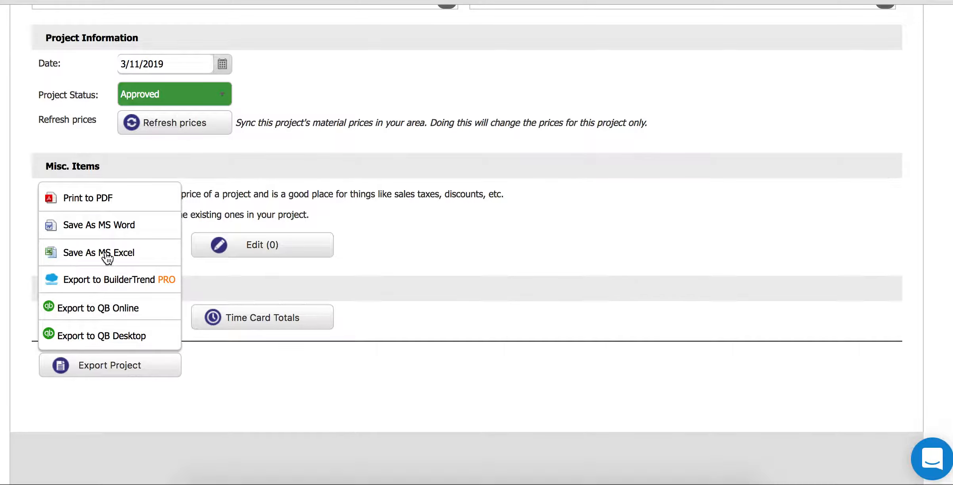
- Export the Bathroom Remodel project as a PDF with Include Markup ticked
left_click(76, 197)
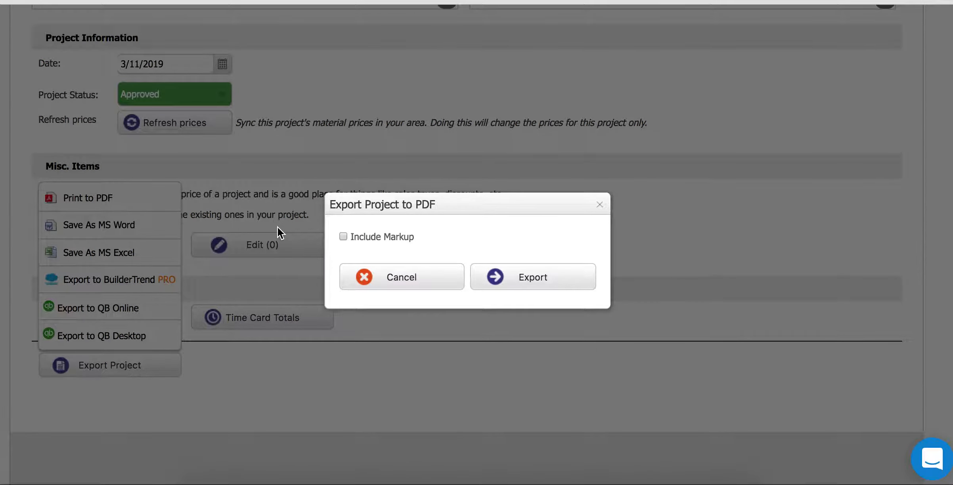
left_click(343, 237)
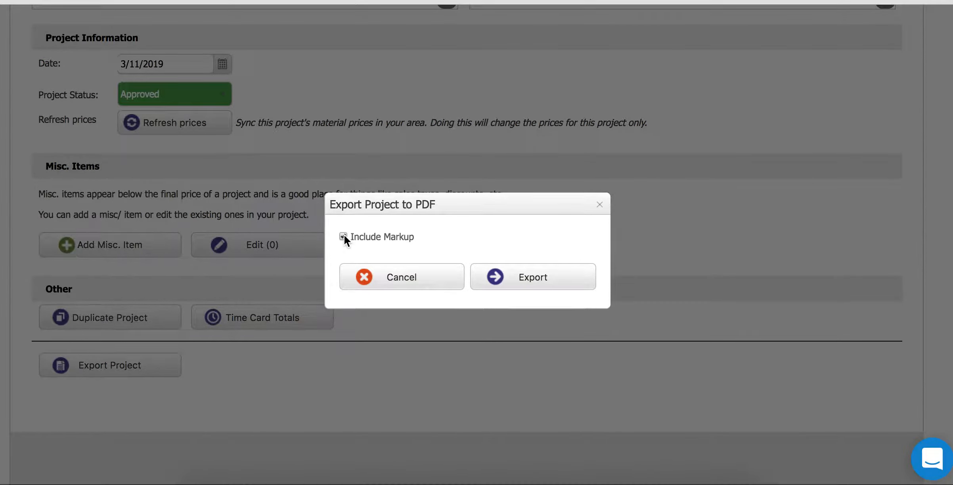
left_click(523, 274)
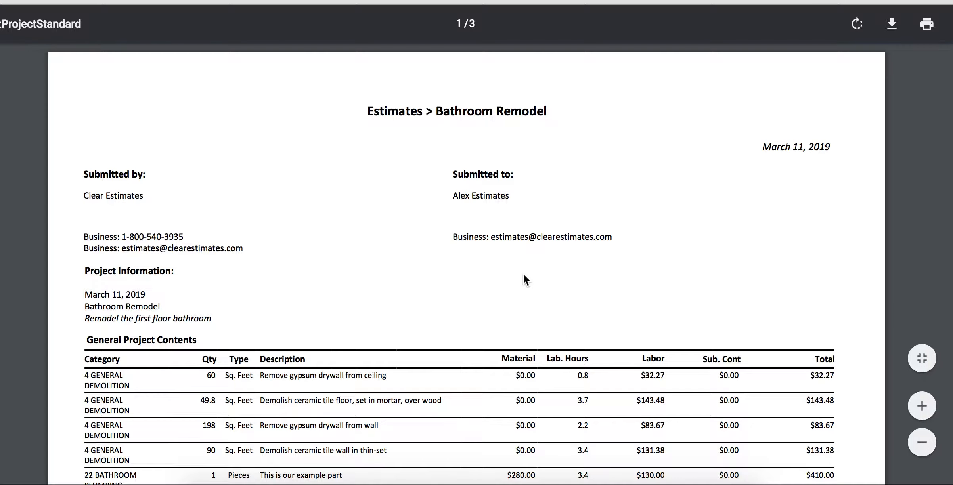
- Read through the 3-page PDF to the $12,653.50 Total Project Base Bid, then close it
left_click_drag(373, 116, 536, 119)
left_click(461, 98)
scroll(467, 263, "down", 9)
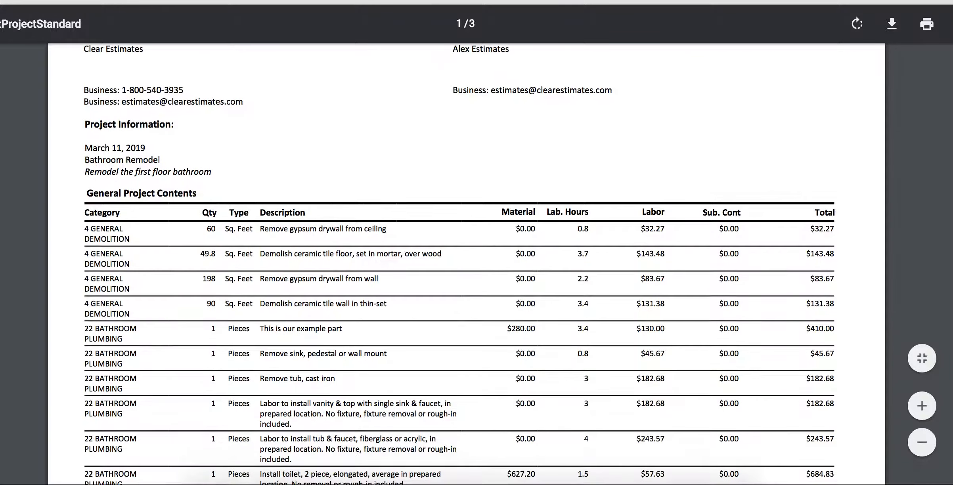
scroll(466, 263, "down", 20)
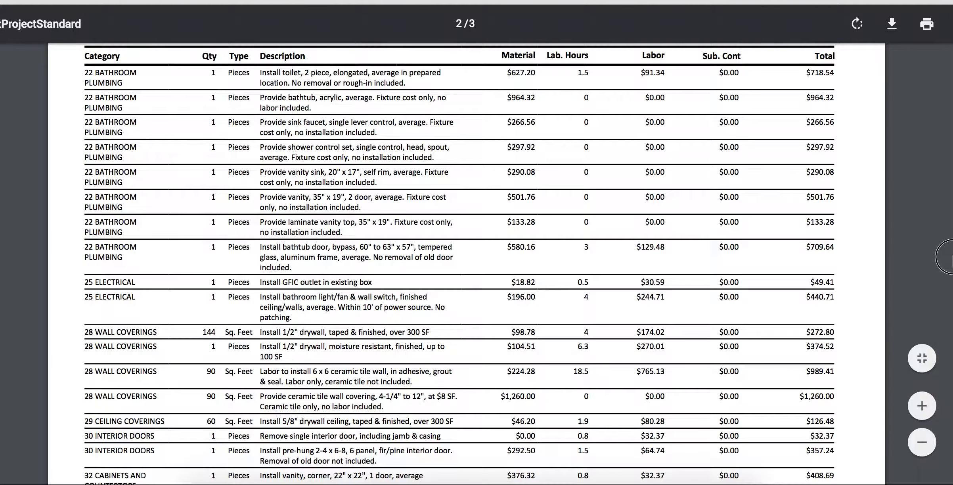
scroll(951, 333, "down", 8)
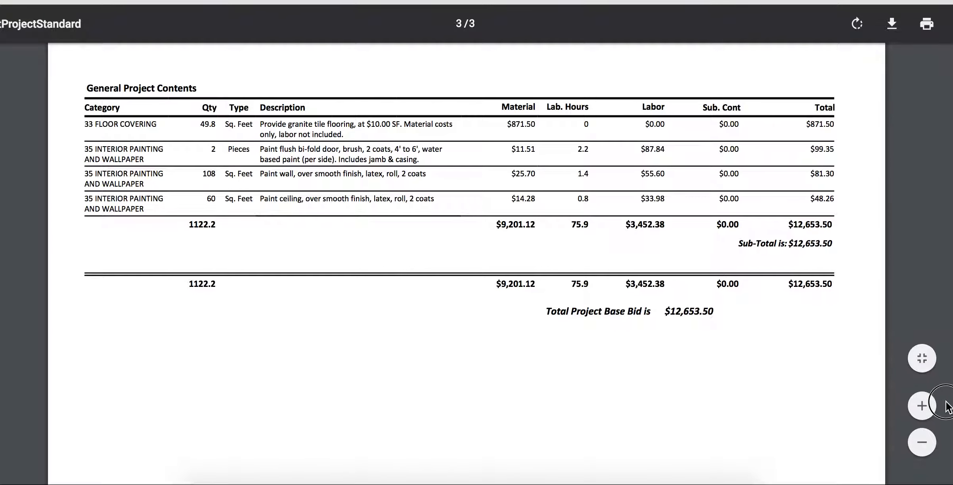
left_click_drag(674, 310, 723, 319)
left_click(725, 319)
key("super+w")
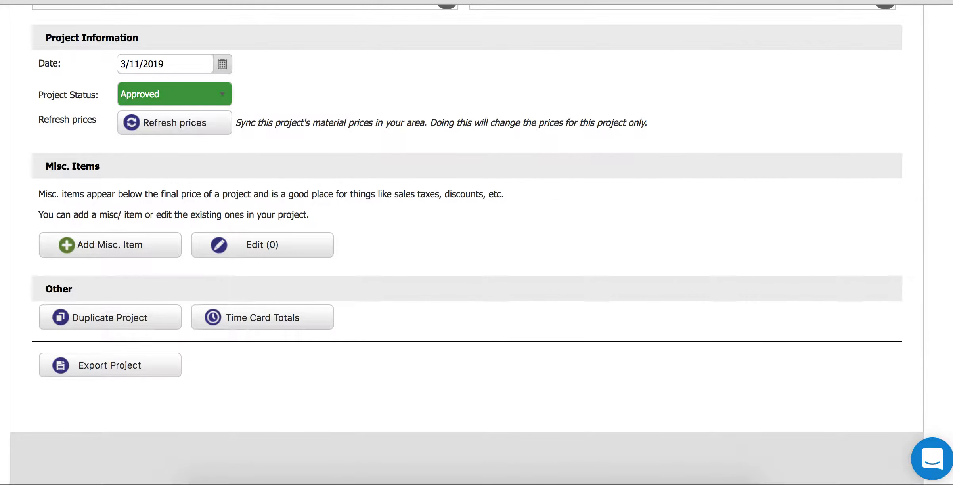
- From the top of the project page, request the Bathroom Remodel formal report as a PDF
scroll(468, 245, "up", 20)
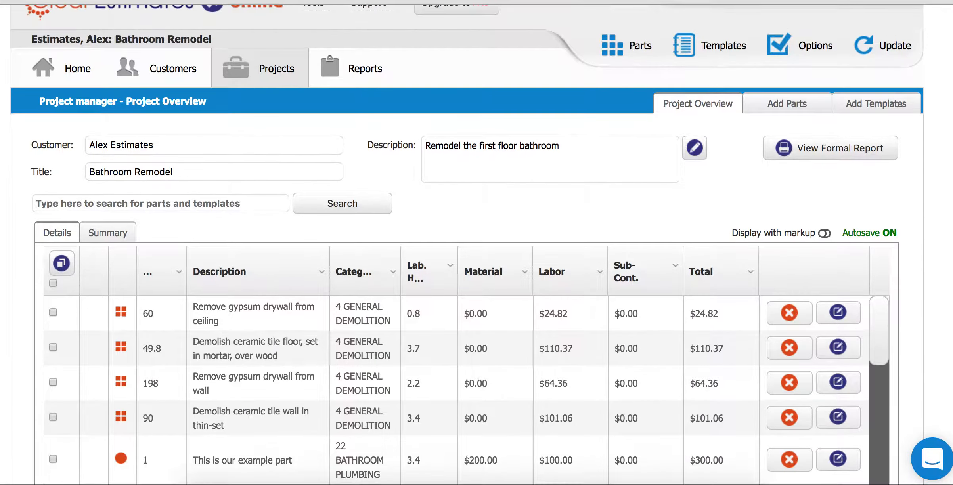
scroll(728, 197, "up", 2)
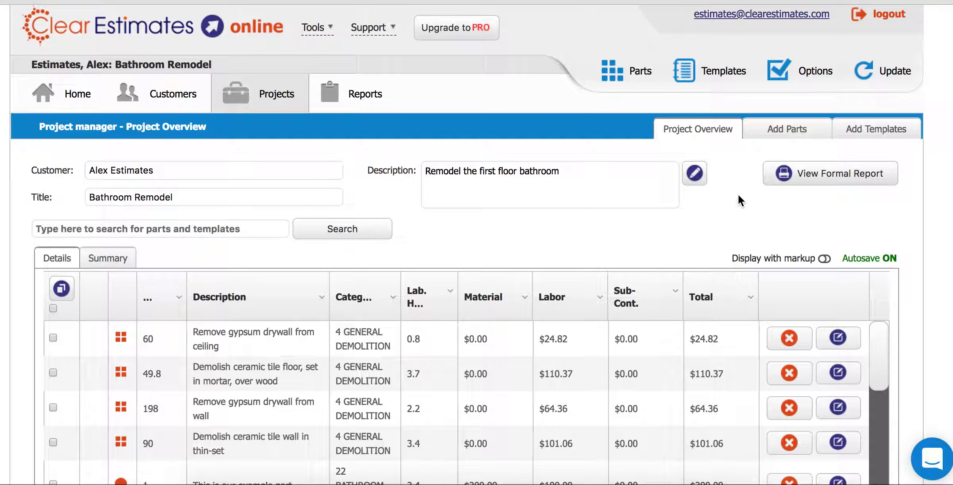
left_click(822, 174)
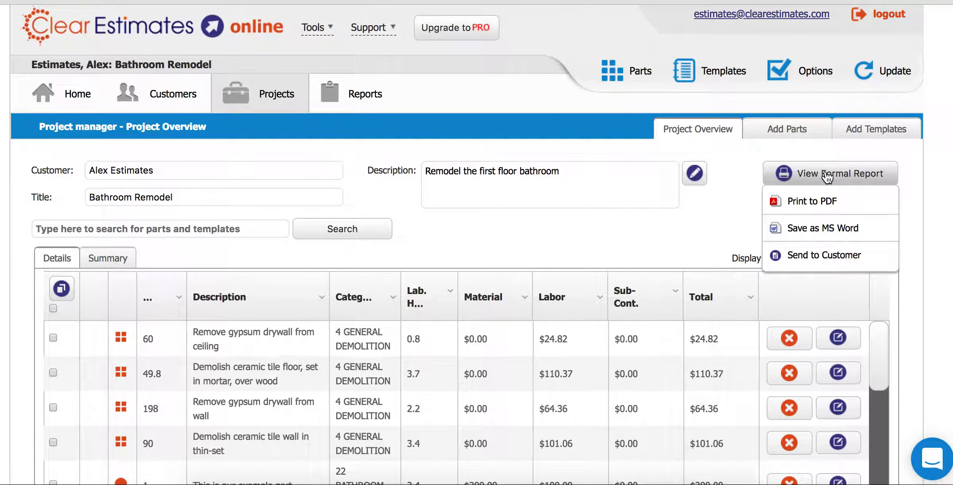
left_click(804, 202)
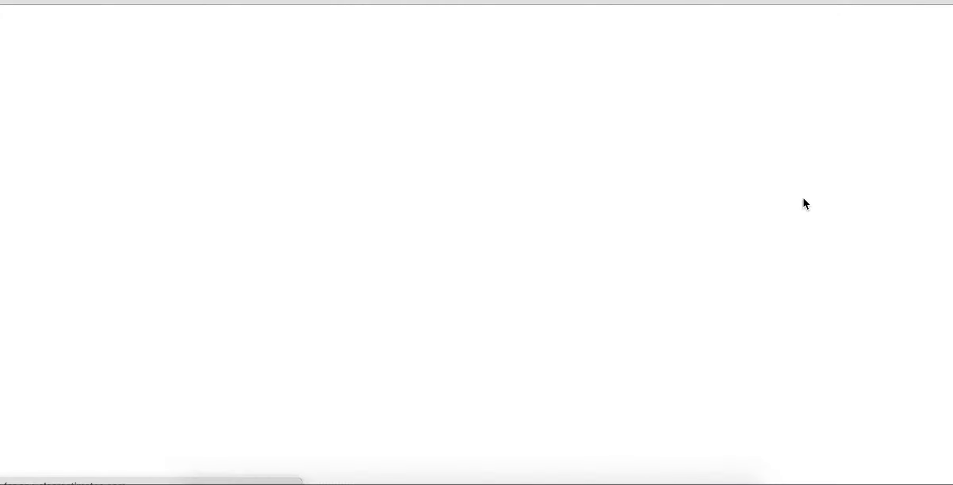
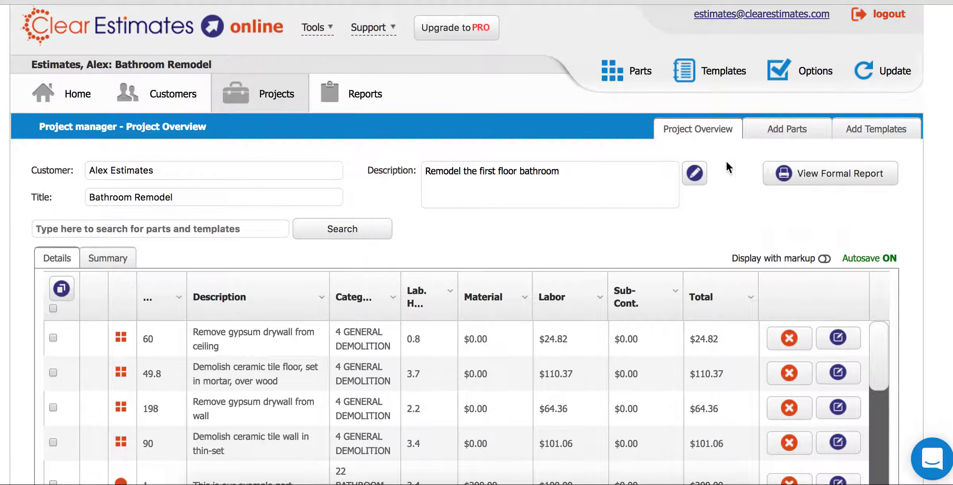
- Show the View Formal Report choices: Print to PDF, Save as MS Word, Send to Customer
mouse_move(817, 185)
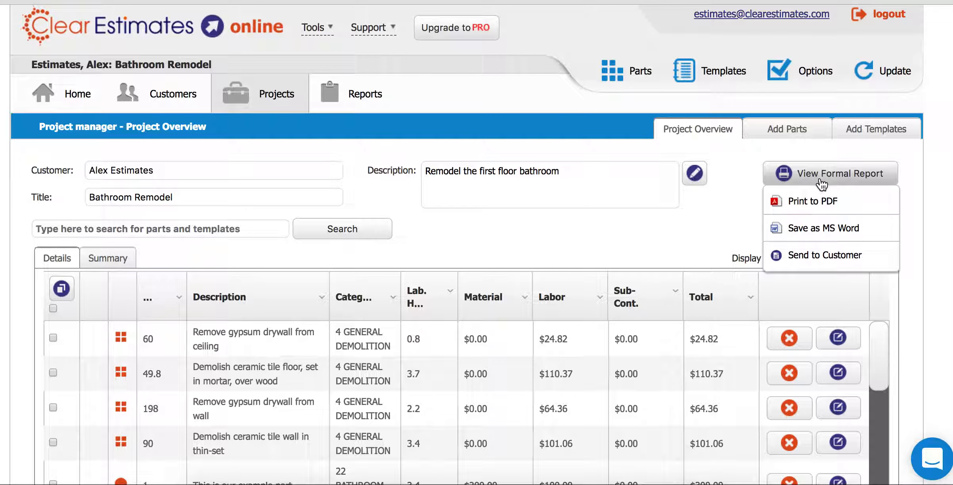
left_click(808, 257)
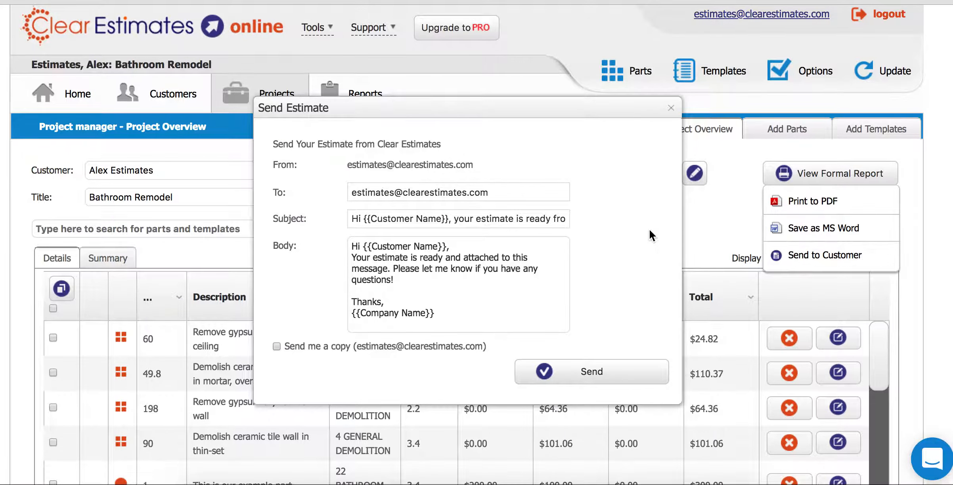
left_click(671, 108)
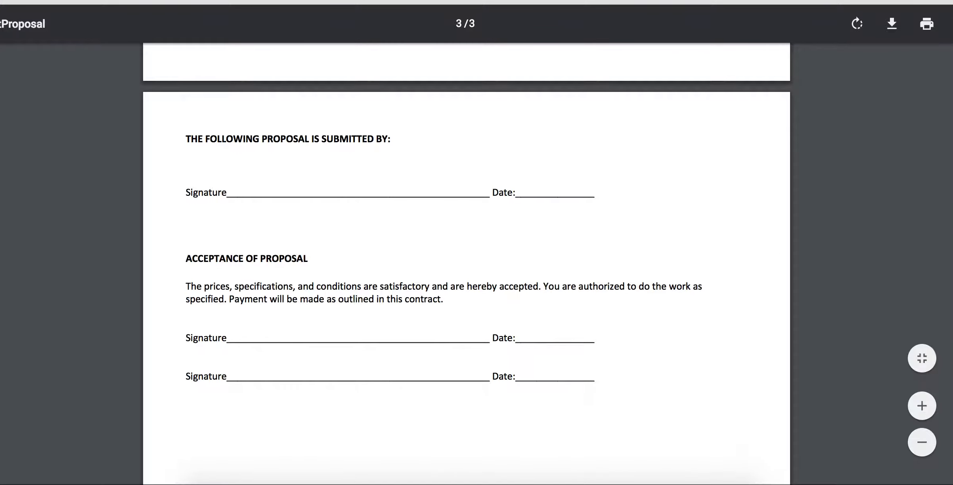
scroll(466, 264, "up", 20)
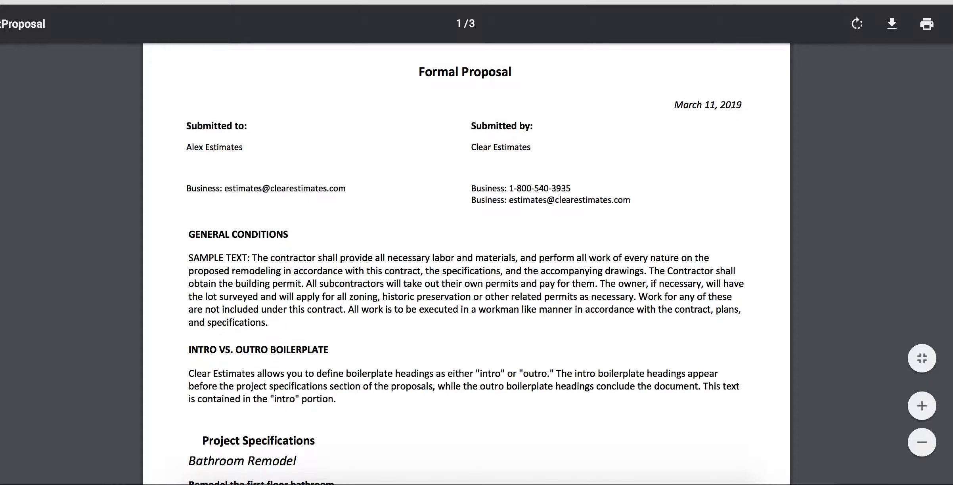
left_click_drag(193, 258, 415, 310)
left_click(397, 293)
key("ctrl+shift+Tab")
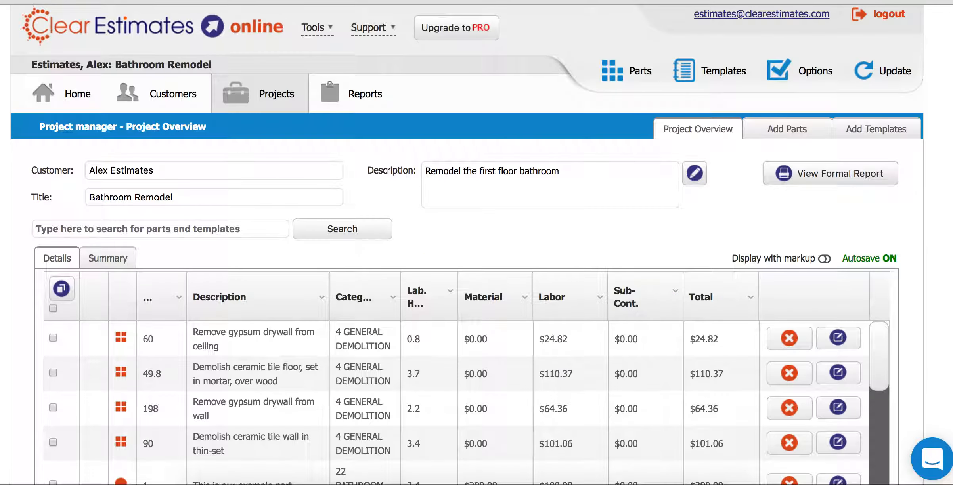
- Go to Reports, dismiss the support chat, and scroll down to Boilerplate Information
left_click(360, 100)
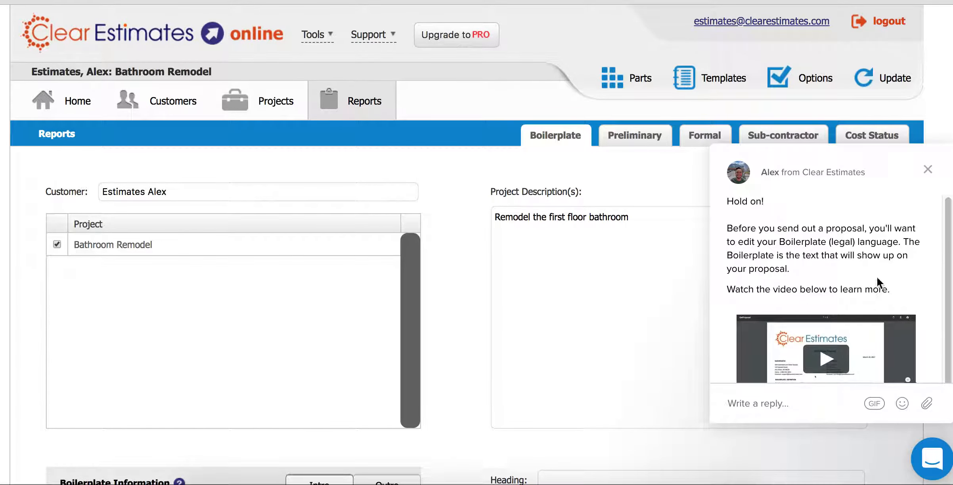
left_click(929, 170)
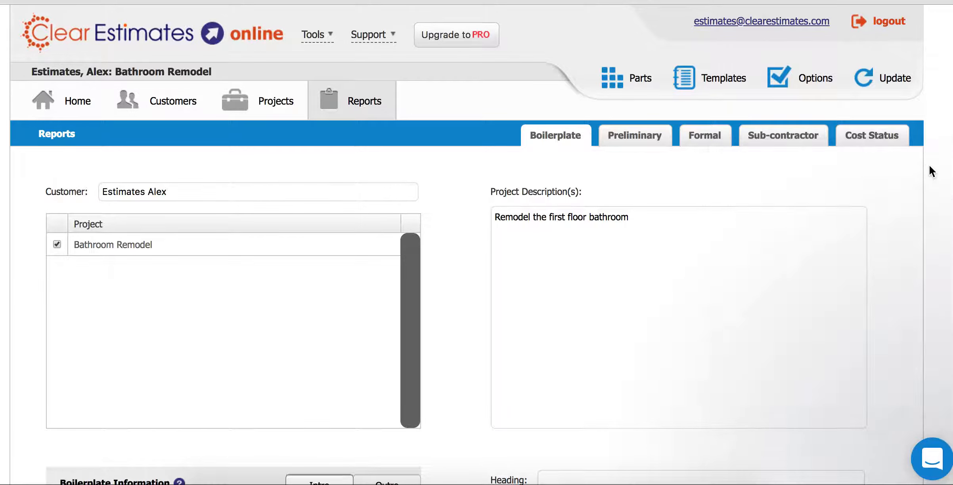
scroll(549, 351, "down", 10)
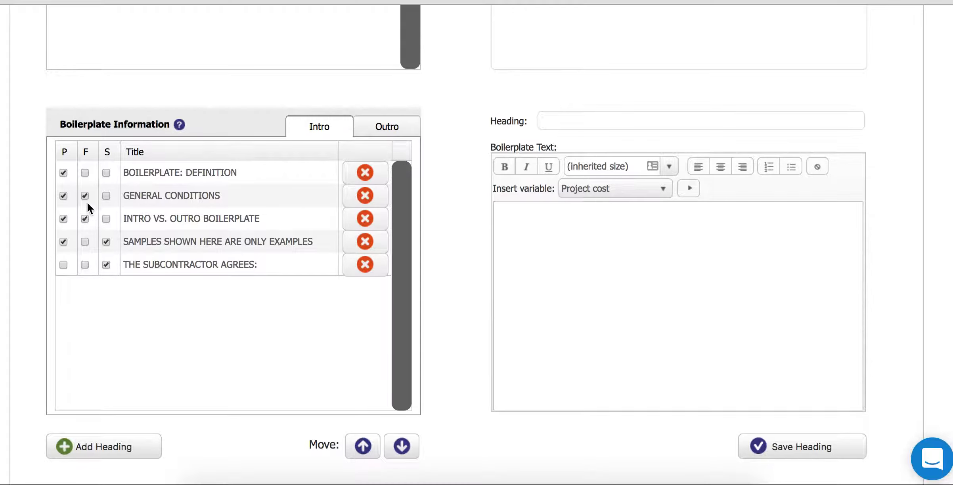
- Review GENERAL CONDITIONS, untick F for INTRO VS. OUTRO BOILERPLATE, and add a new heading
left_click(161, 193)
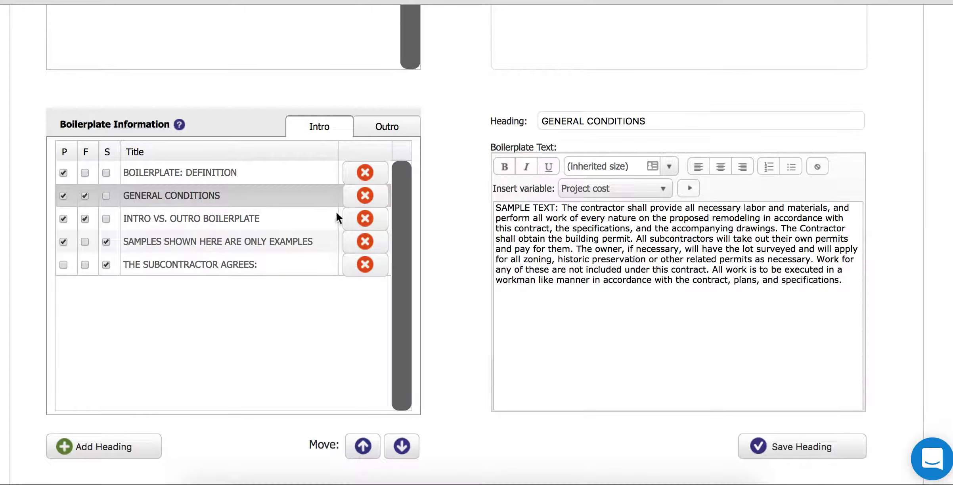
left_click_drag(495, 207, 813, 294)
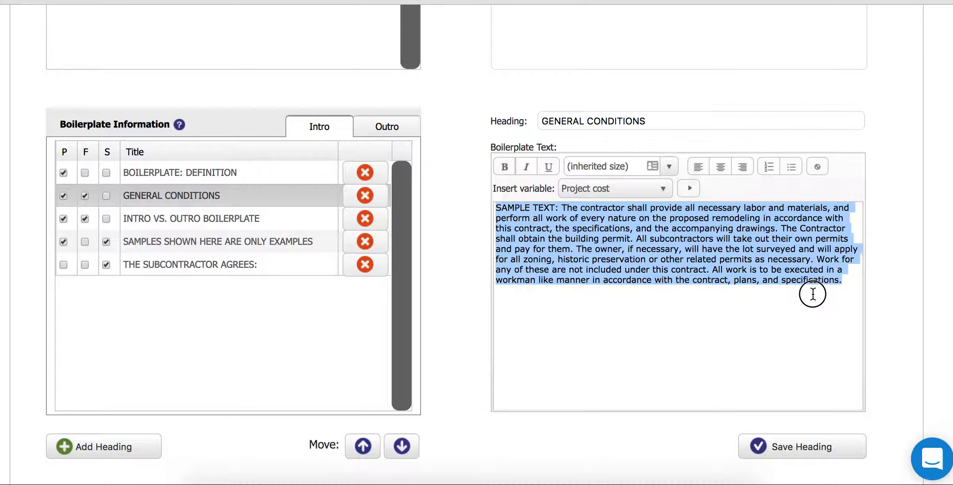
left_click(591, 230)
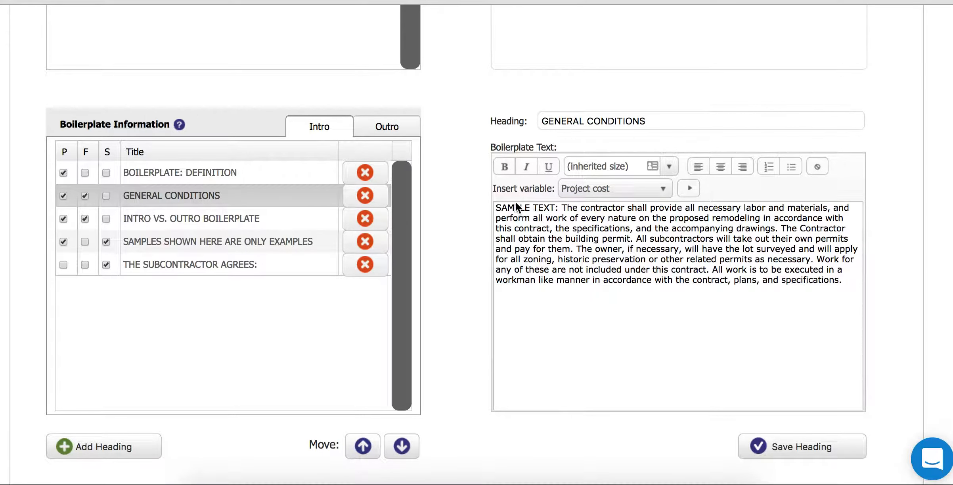
left_click_drag(500, 206, 822, 285)
left_click(599, 235)
left_click(85, 219)
left_click(85, 447)
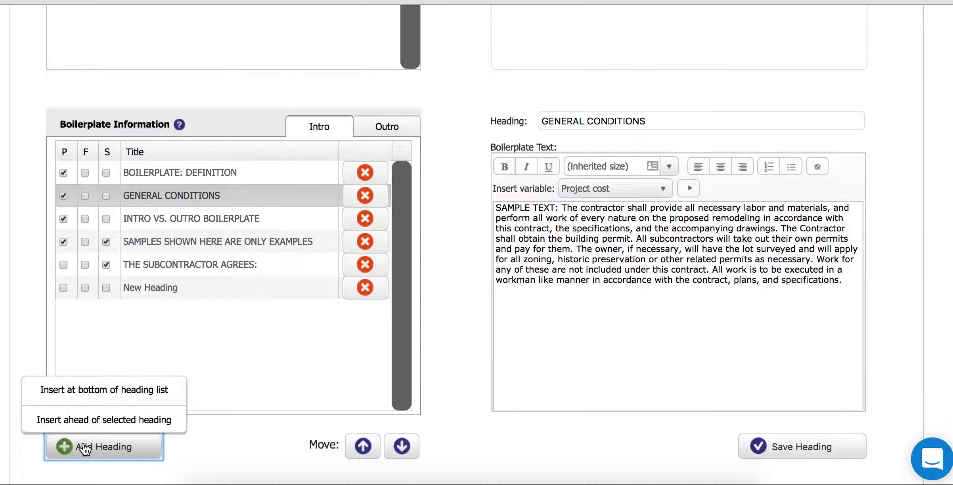
- Rename the new heading 'This is our example heading' and give it the text 'Exclusions'
left_click(143, 292)
left_click_drag(638, 121, 445, 110)
type("This is our example heading")
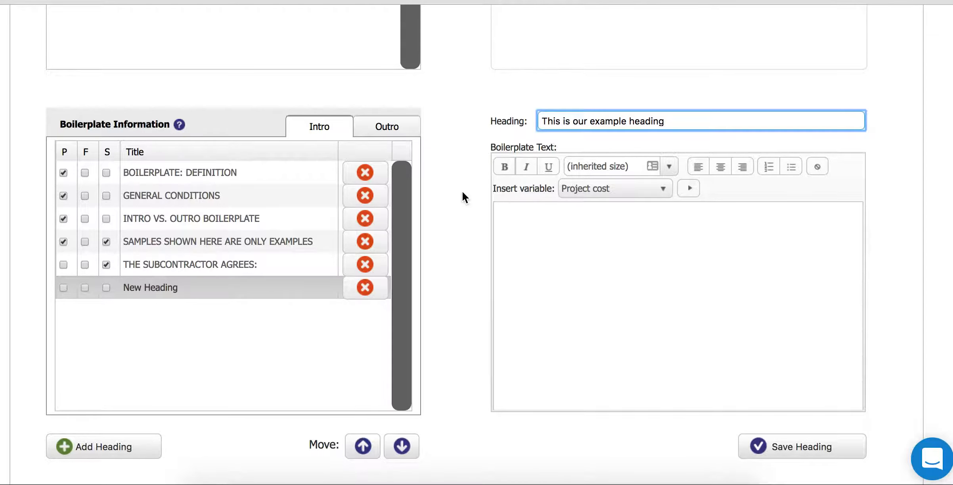
left_click(588, 230)
type("Exclusions")
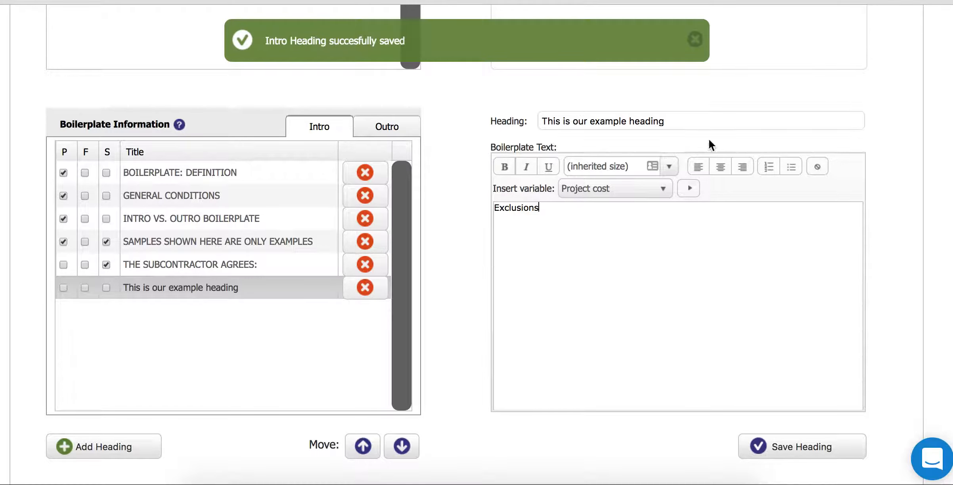
left_click_drag(539, 208, 498, 205)
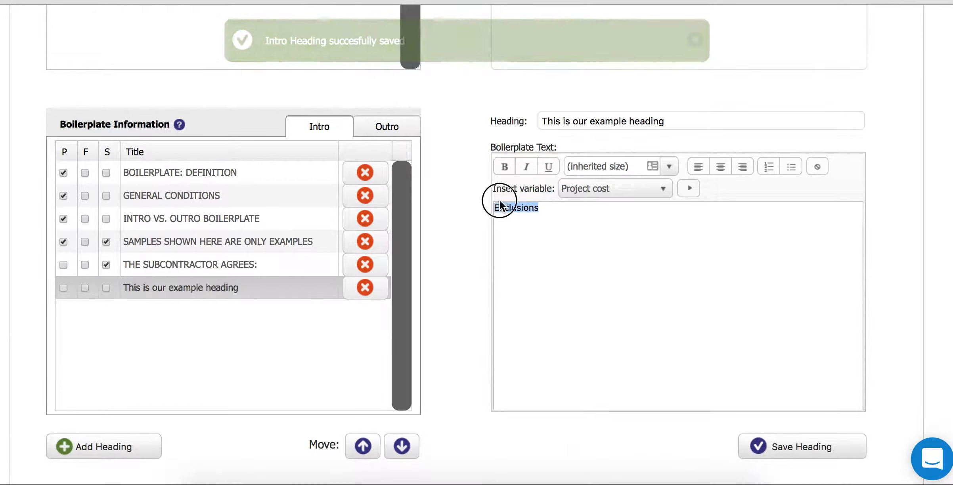
- Bold 'Exclusions' and add a numbered list: This is a list, Testing list, Fill in some text
left_click(503, 167)
left_click(558, 207)
key("Return")
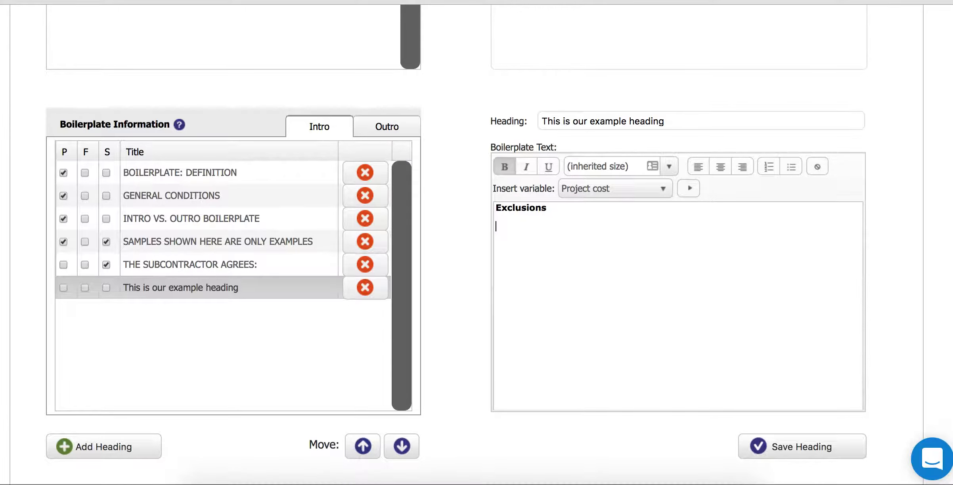
left_click(769, 167)
type("This is a list")
key("Return")
type("Testing list")
key("Return")
type("Fill in some text")
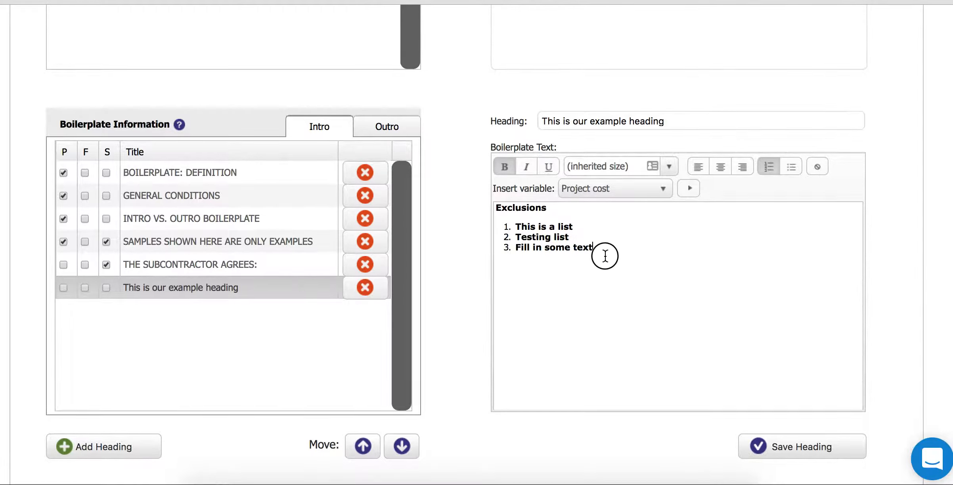
- Set the three list items to 14 pt, italicize 'Exclusions', and save the heading
left_click_drag(605, 255, 517, 230)
left_click(668, 167)
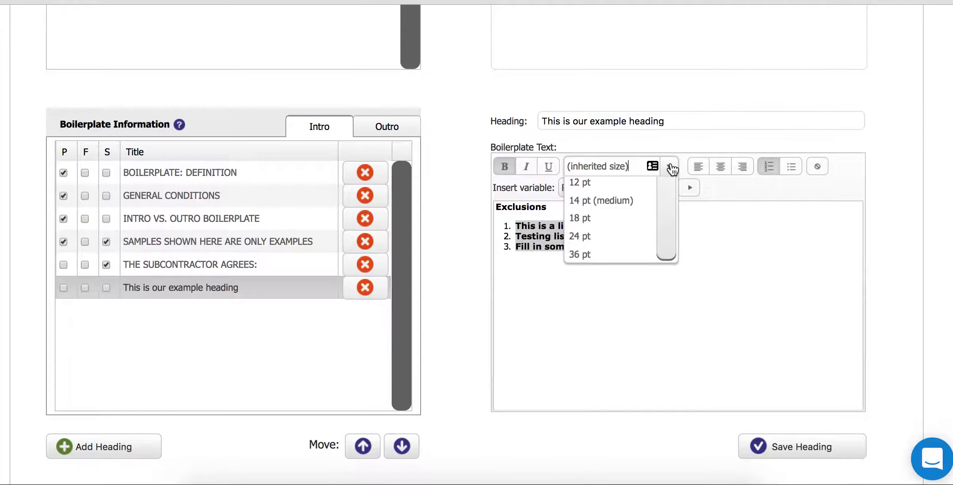
left_click(588, 259)
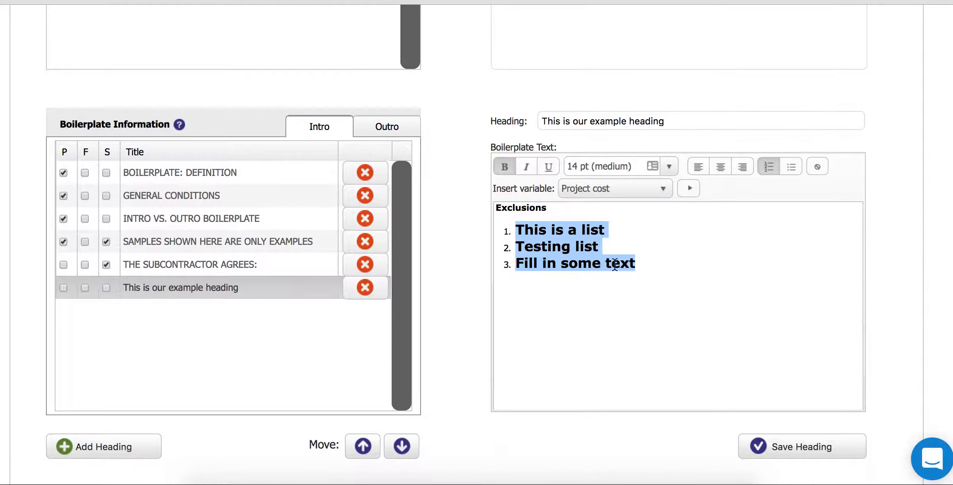
left_click(672, 259)
left_click_drag(549, 206, 495, 206)
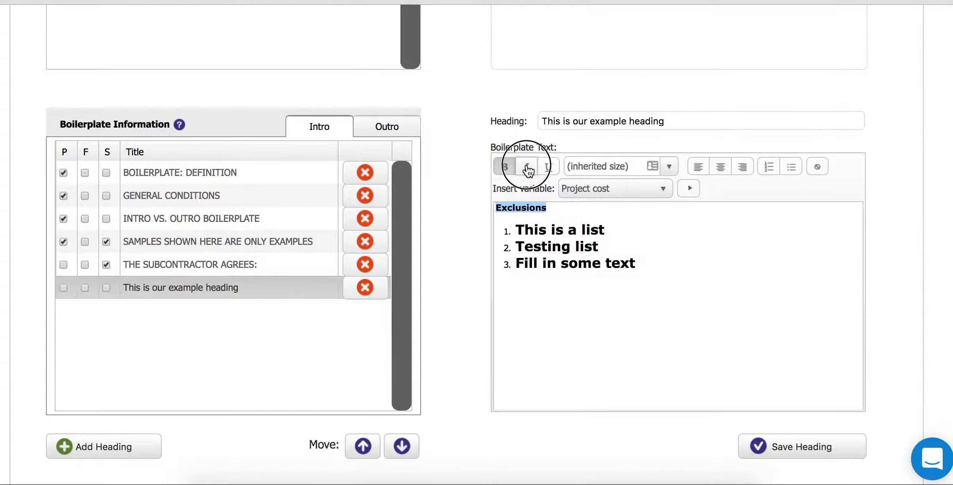
left_click(528, 169)
left_click(551, 215)
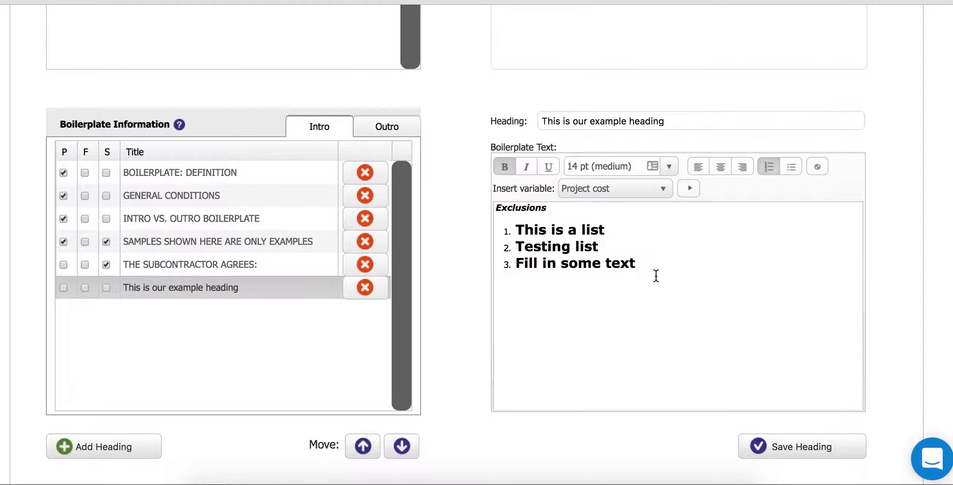
left_click_drag(656, 276, 528, 228)
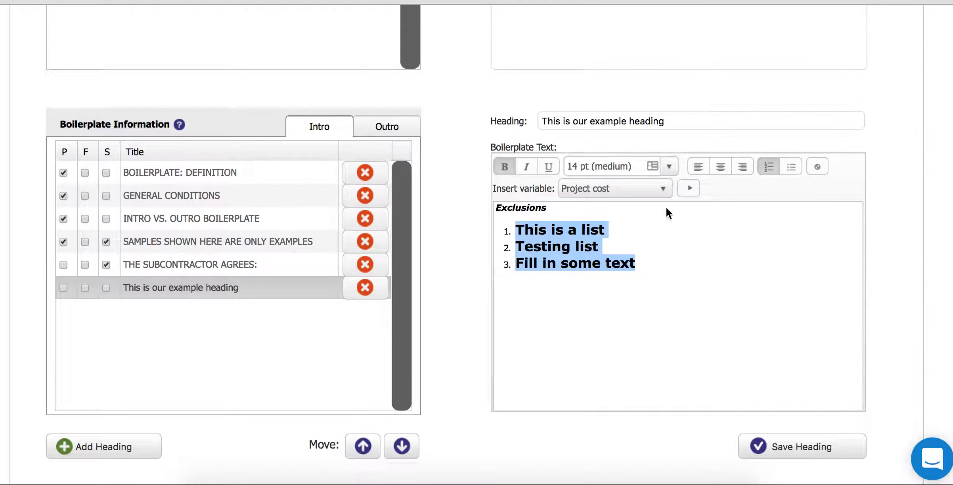
left_click(677, 262)
left_click(634, 188)
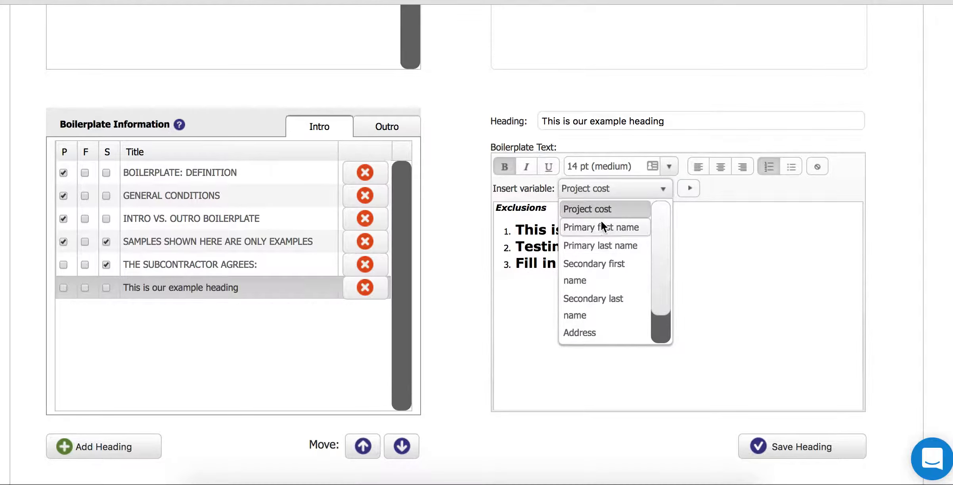
left_click(597, 187)
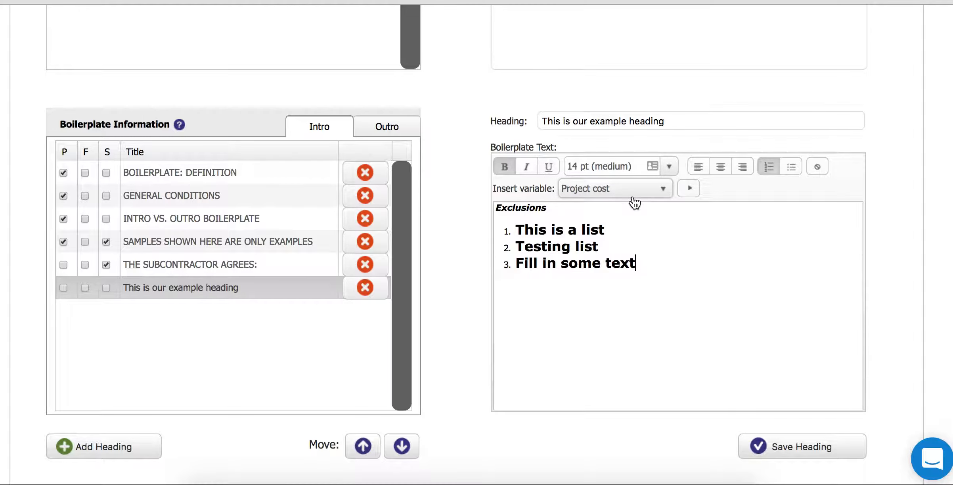
left_click(789, 450)
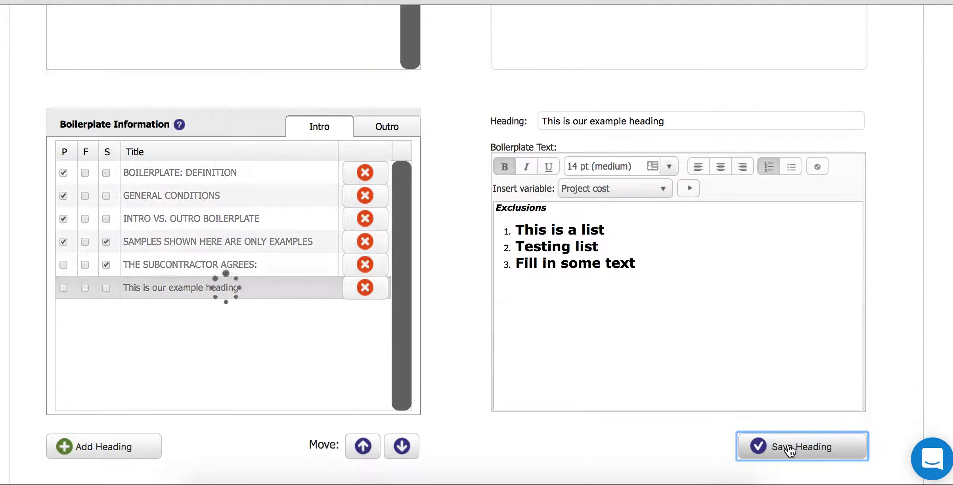
- Include 'This is our example heading' on formal proposals and go to the Formal report page
left_click(85, 287)
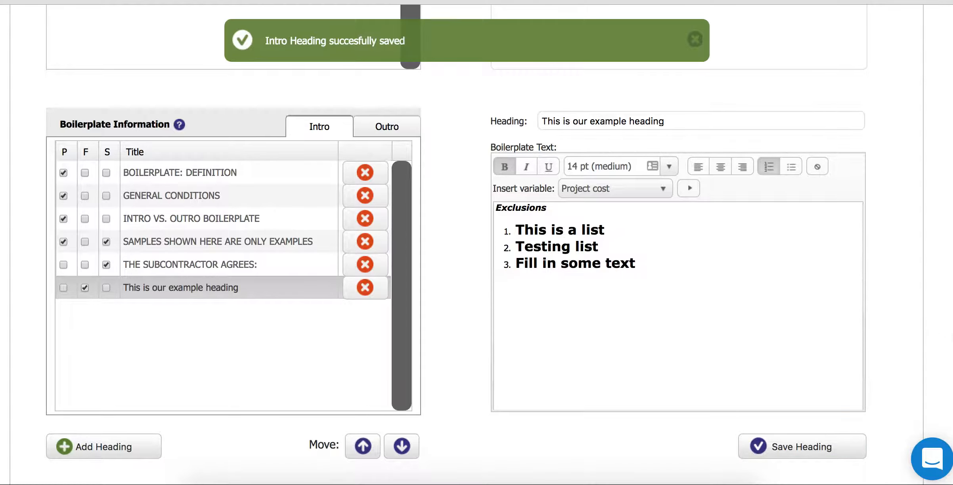
scroll(476, 246, "up", 10)
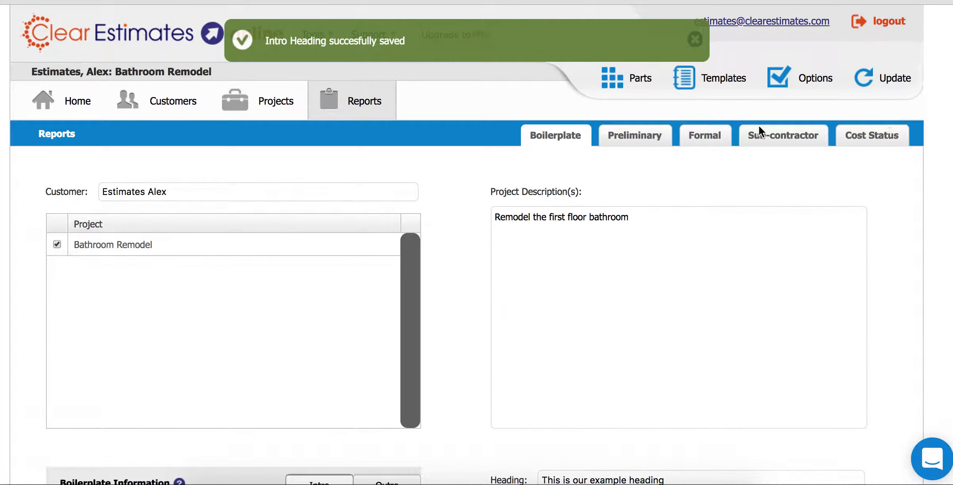
left_click(702, 140)
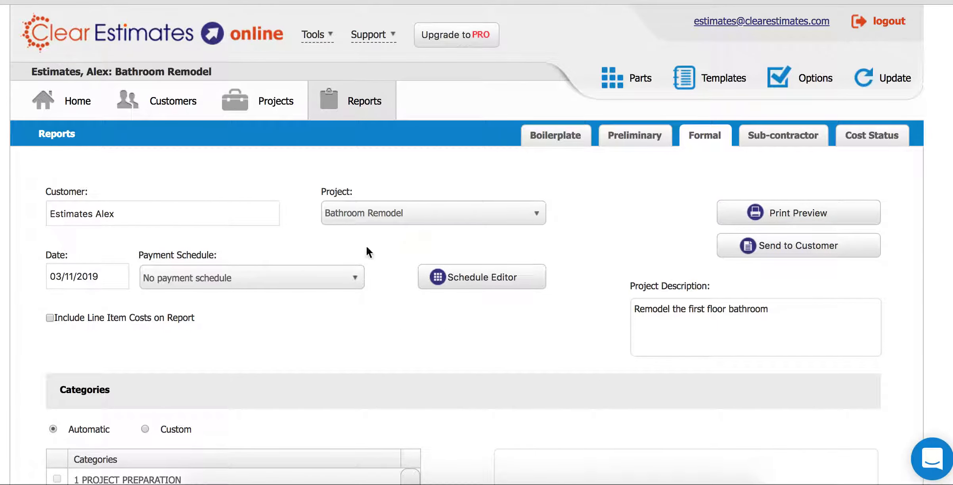
- Print the Bathroom Remodel formal proposal to PDF, leaving the payment schedule unchanged
left_click(238, 276)
left_click(173, 287)
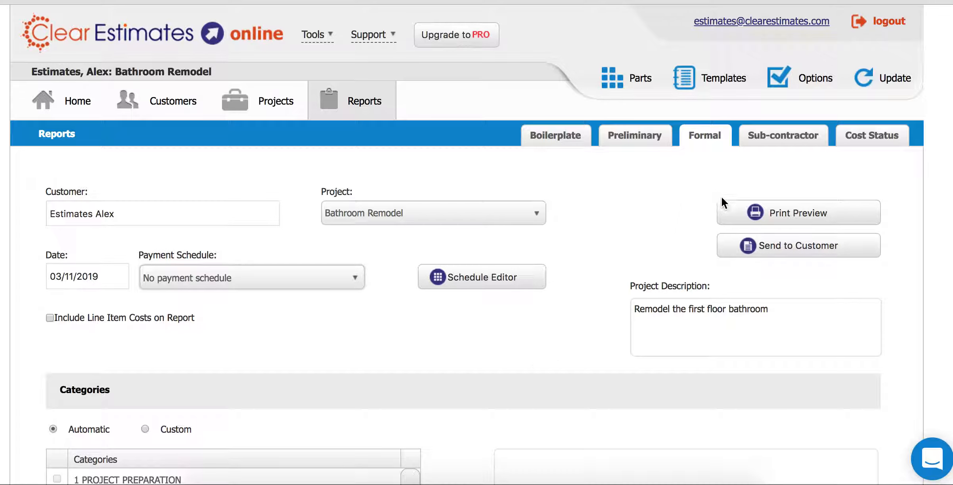
mouse_move(724, 206)
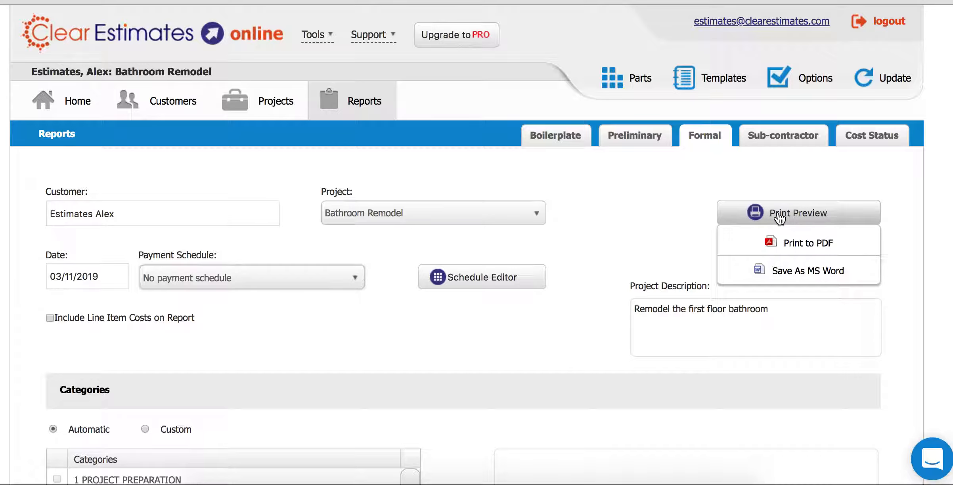
left_click(795, 246)
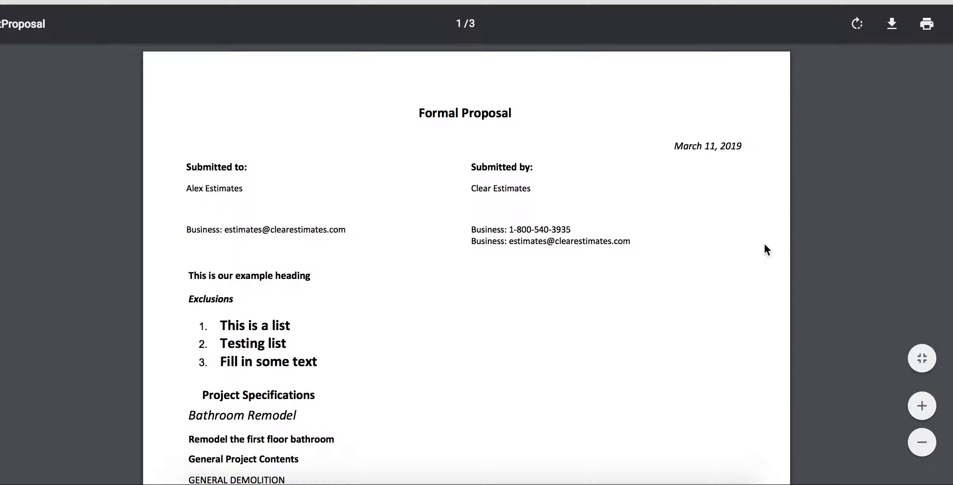
- Check the example heading and Exclusions list in the PDF, then close it
left_click_drag(322, 363, 222, 326)
left_click(228, 321)
left_click_drag(191, 300, 224, 301)
left_click_drag(193, 275, 330, 276)
left_click(258, 270)
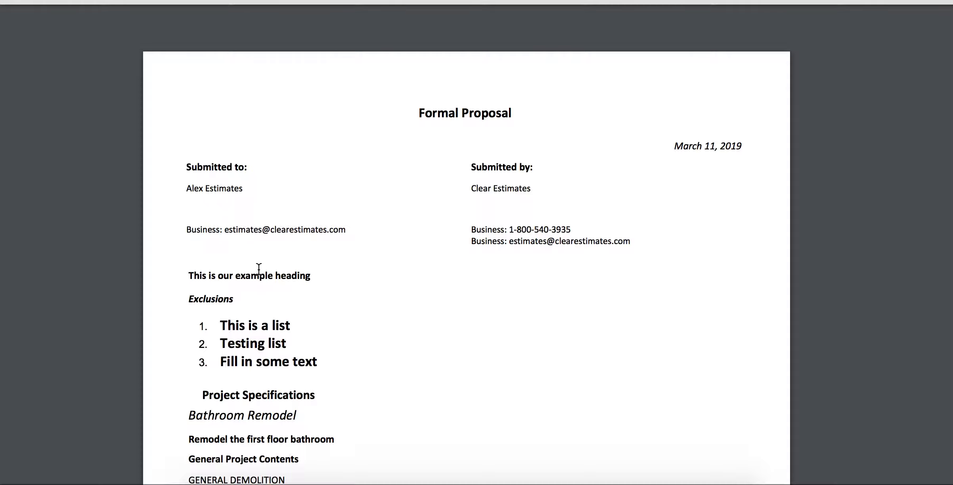
left_click(253, 2)
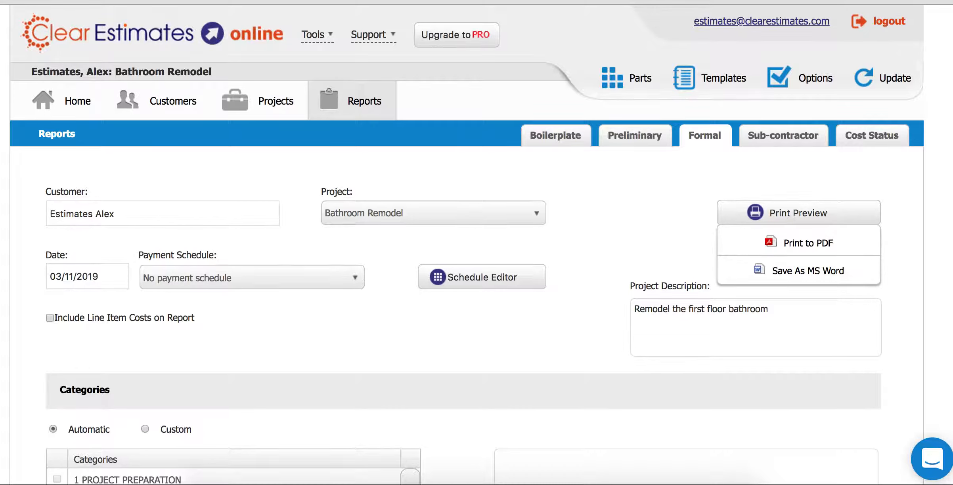
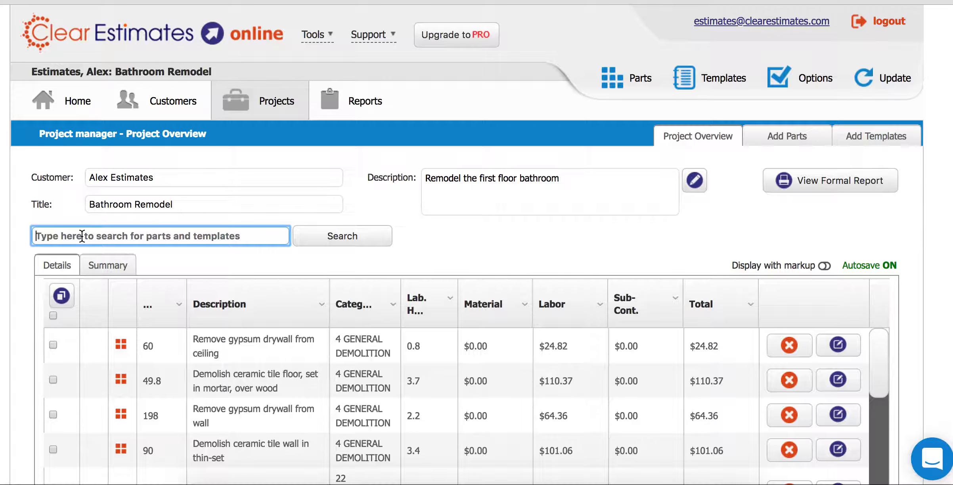
- Search the parts for 'sink' and filter the results to category 22 BATHROOM PLUMBING
type("sink")
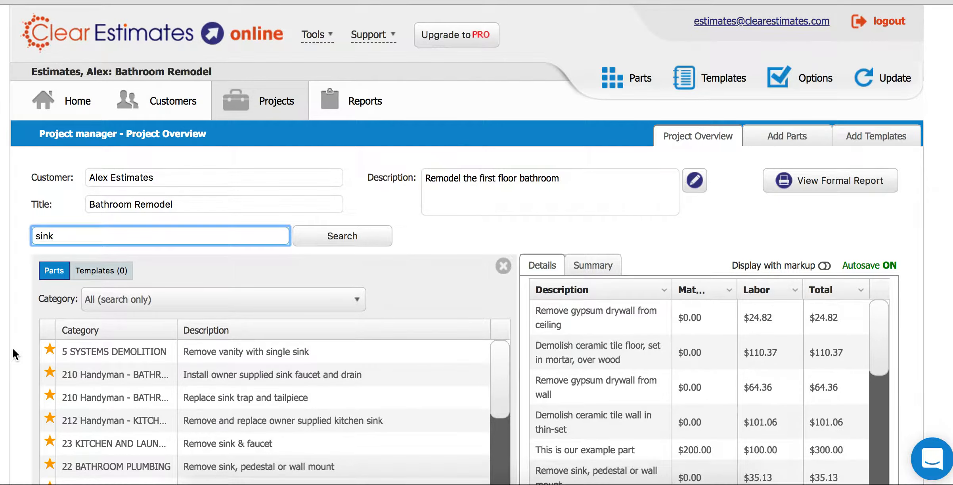
scroll(15, 332, "down", 5)
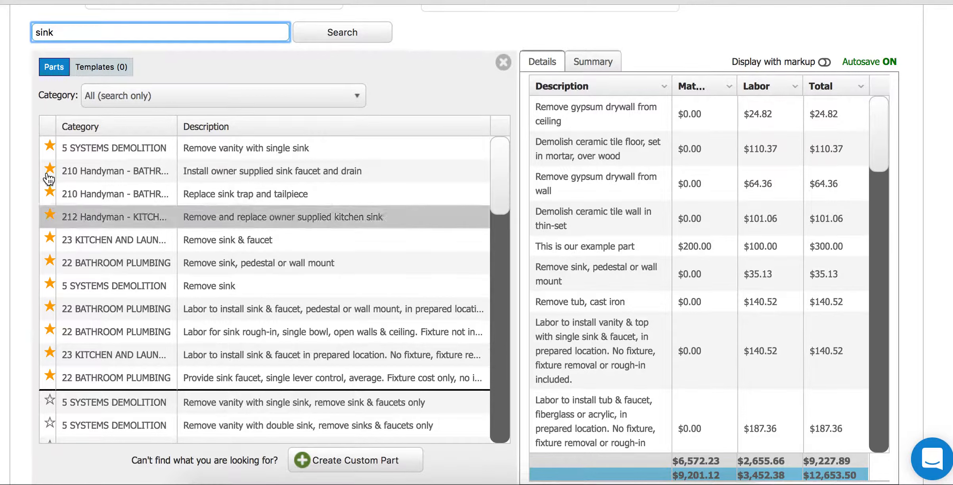
left_click(108, 99)
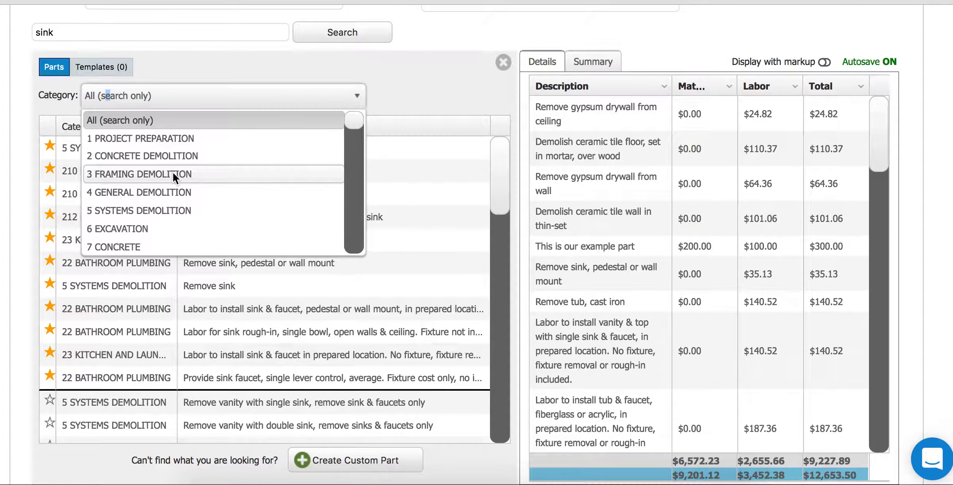
scroll(173, 175, "down", 4)
scroll(173, 176, "down", 4)
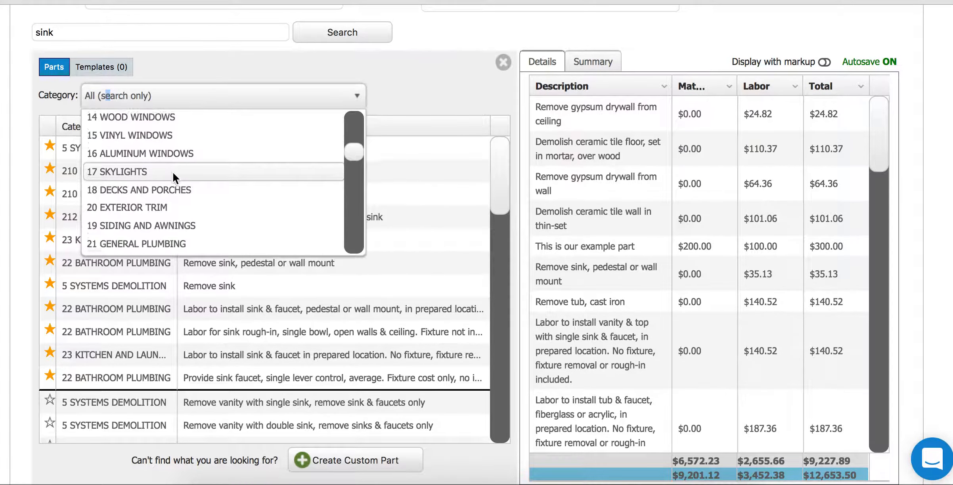
left_click(151, 155)
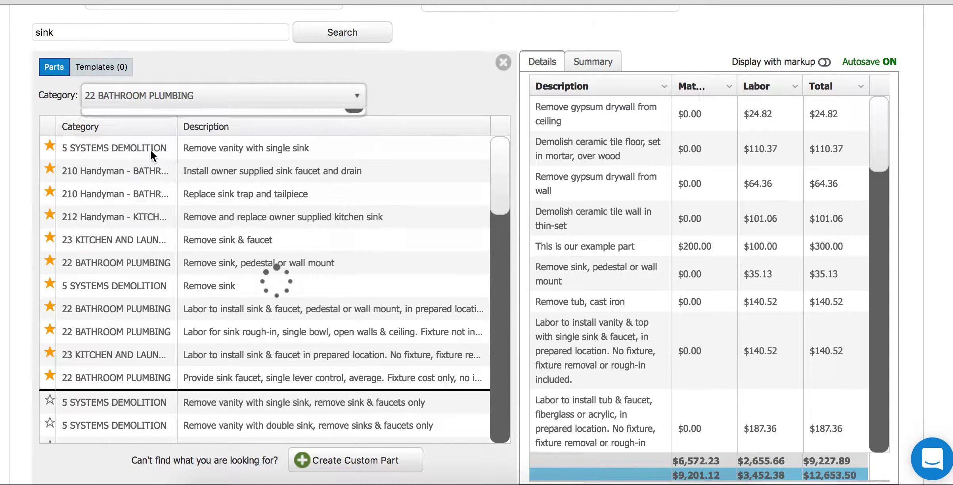
left_click(86, 26)
left_click(71, 35)
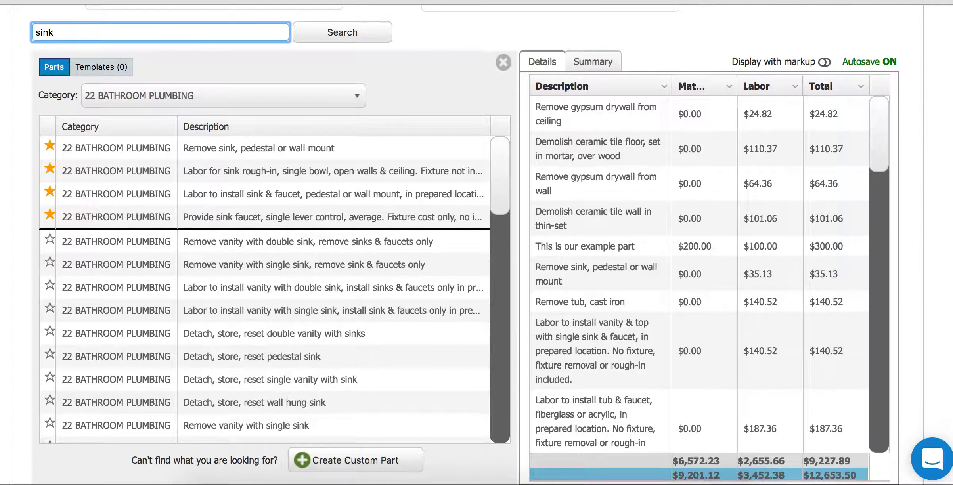
mouse_move(505, 167)
left_mouse_down()
mouse_move(517, 395)
mouse_move(531, 327)
mouse_move(497, 162)
left_mouse_up()
scroll(72, 28, "up", 3)
mouse_move(347, 107)
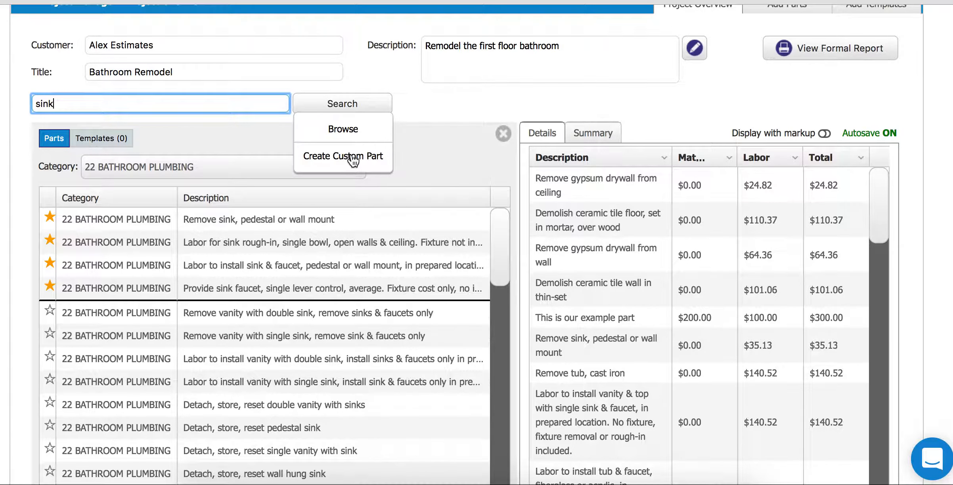
scroll(432, 178, "down", 5)
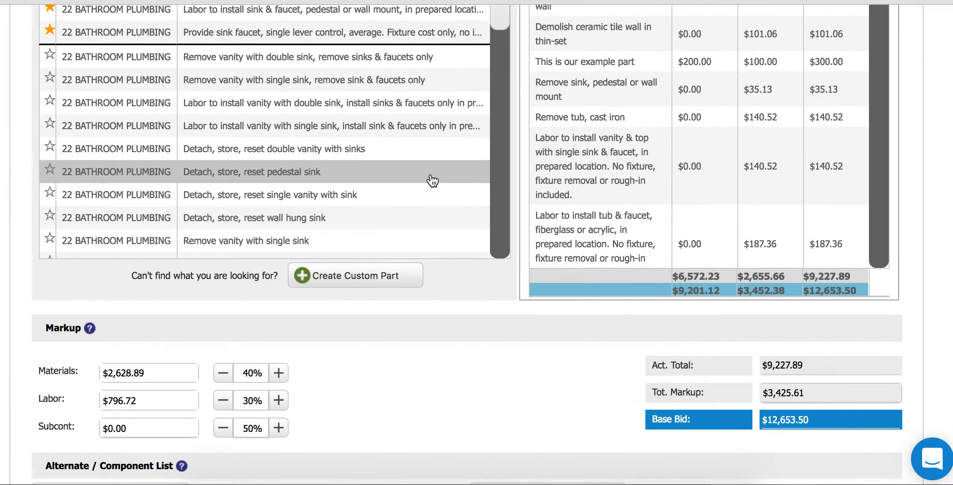
scroll(431, 180, "up", 4)
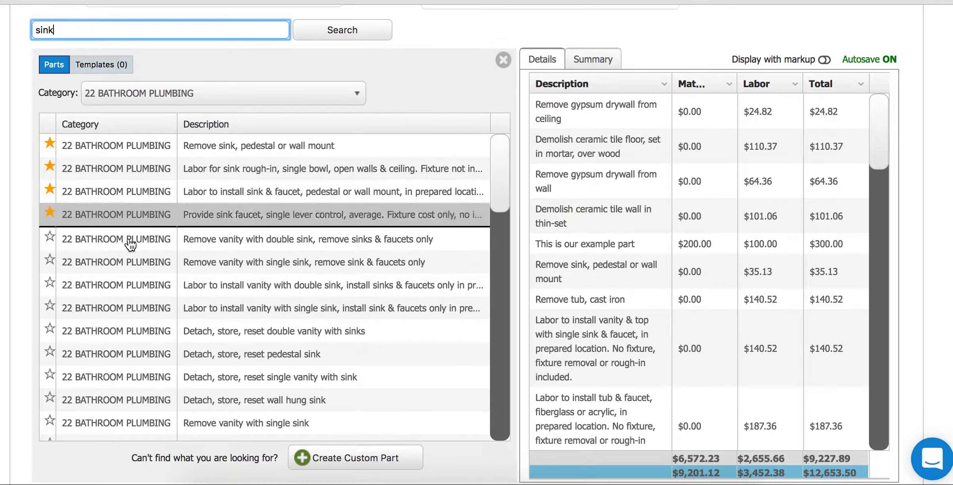
scroll(313, 253, "down", 1)
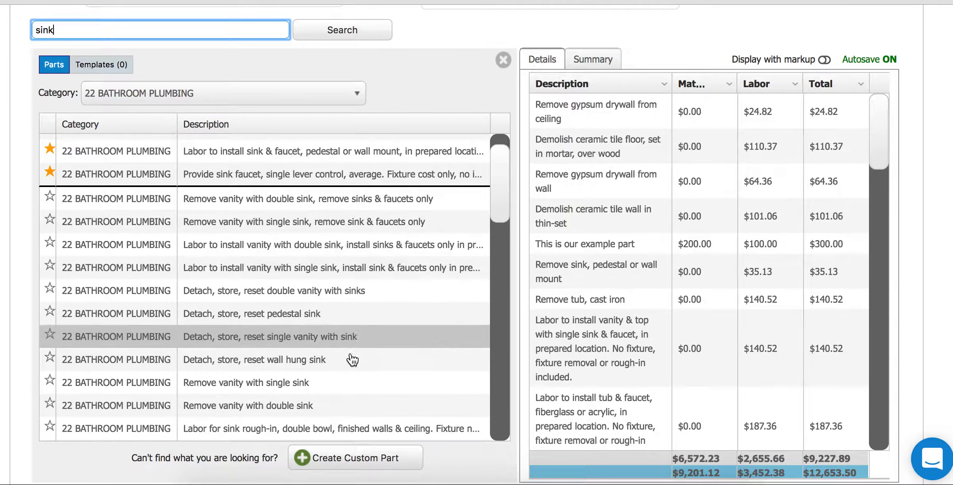
left_click(355, 464)
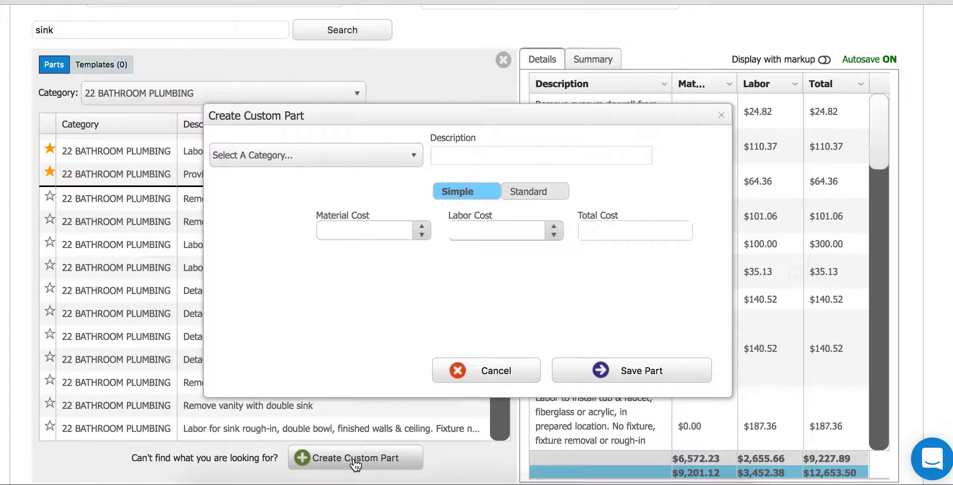
left_click(275, 157)
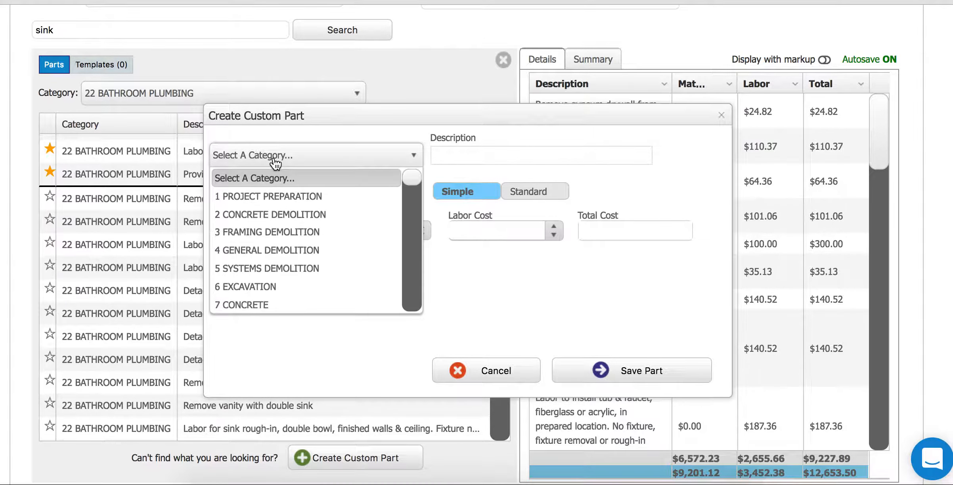
left_click(274, 157)
left_click(456, 154)
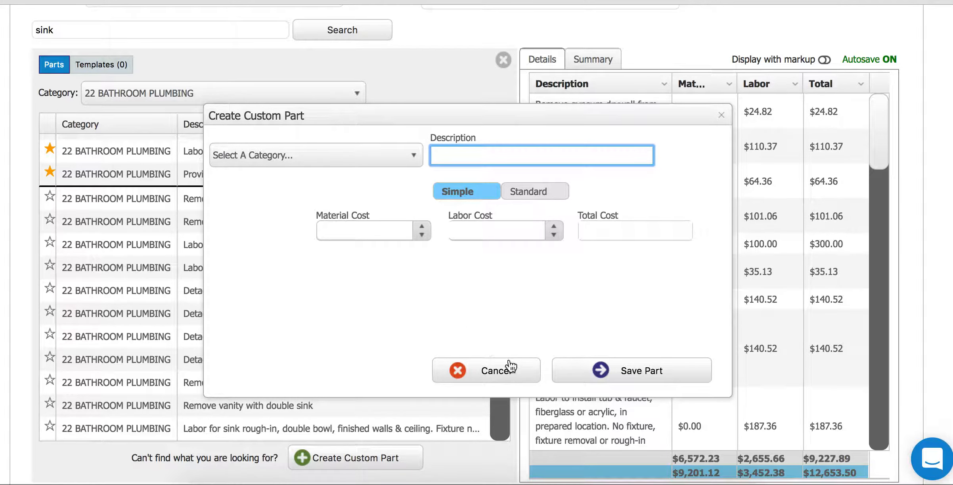
left_click(486, 373)
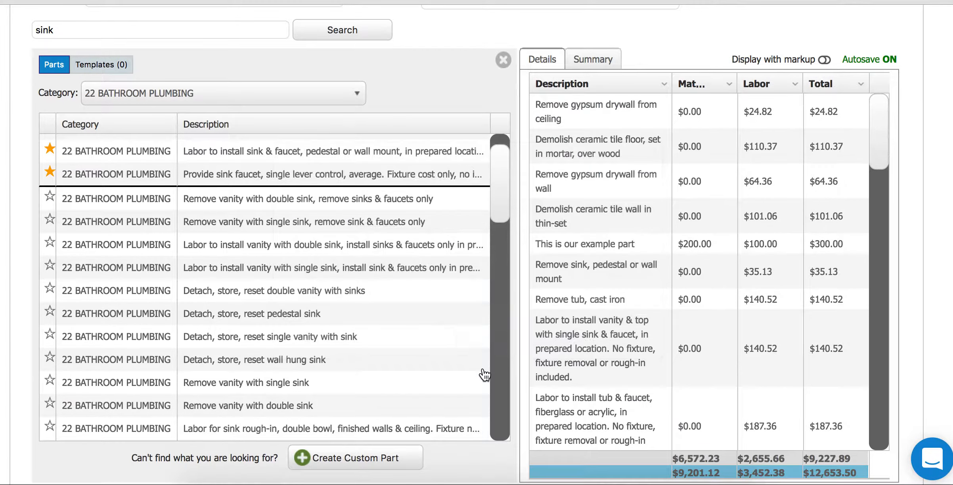
- Close the sink search results panel and bring up the Search button's part-browsing options
left_click(501, 60)
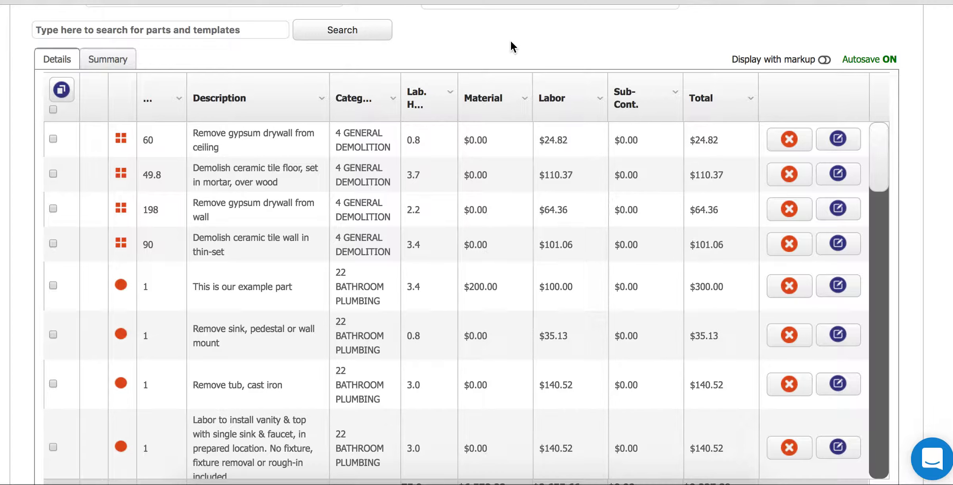
scroll(925, 218, "down", 10)
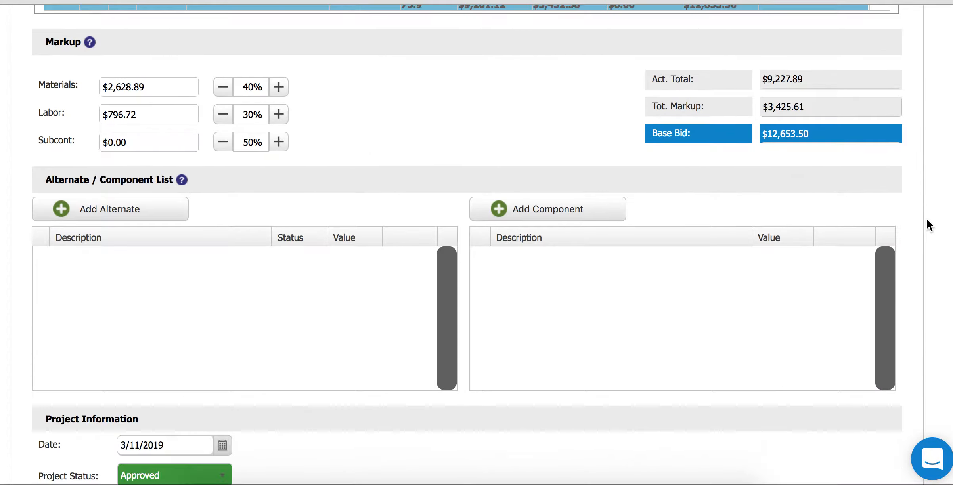
scroll(926, 219, "up", 3)
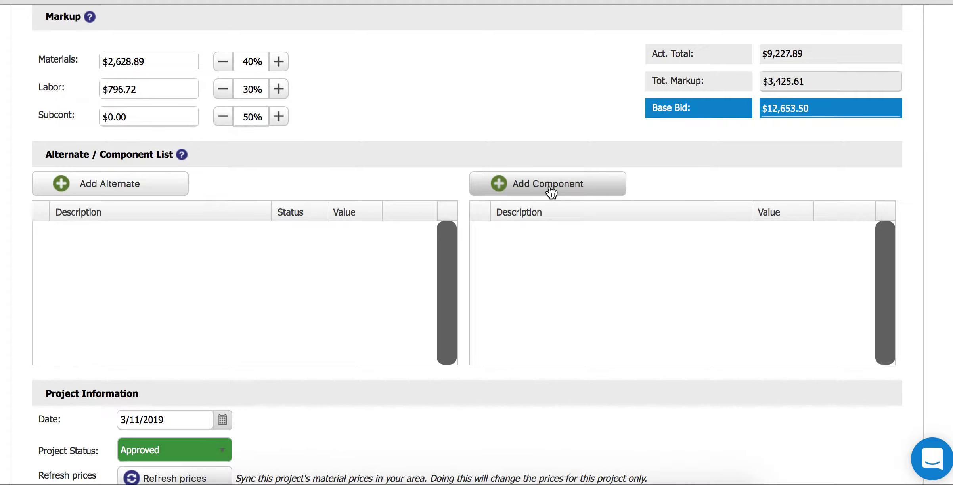
scroll(897, 153, "up", 10)
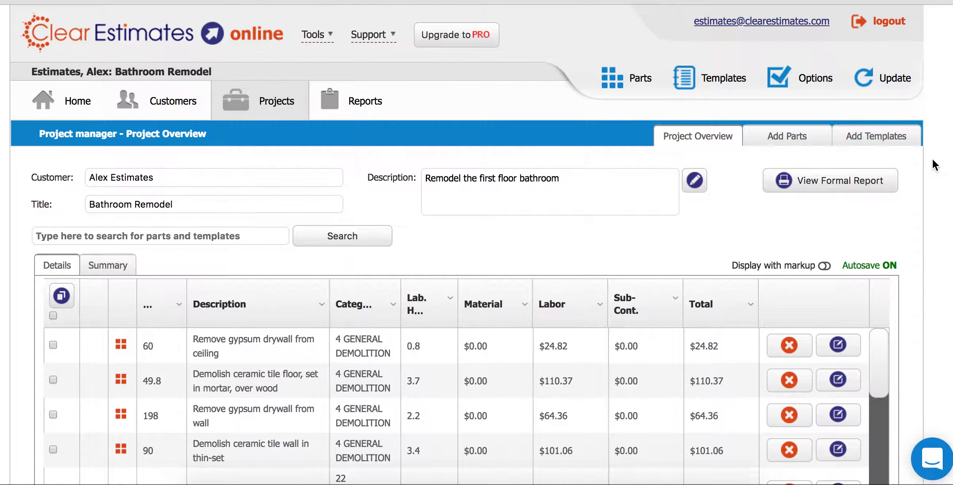
left_click(338, 242)
- Open the Parts library and preview the Add Part form, closing it without saving
left_click(645, 82)
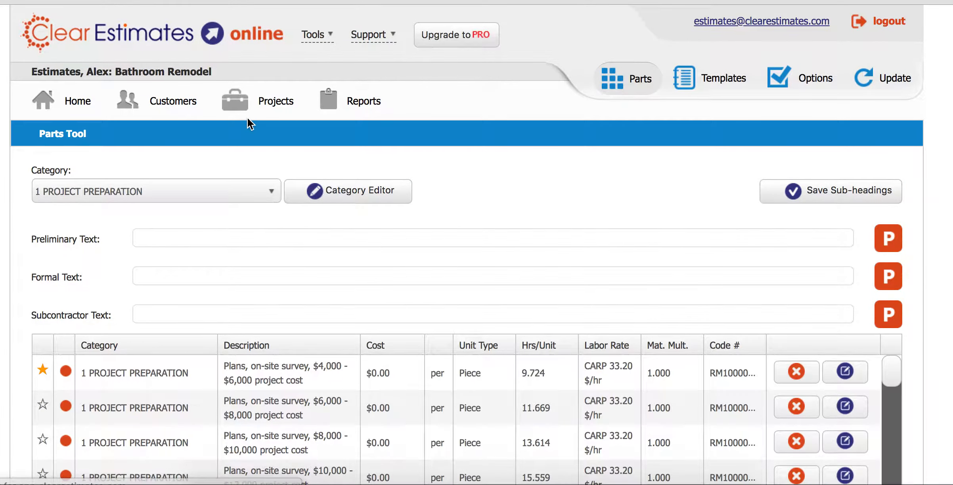
scroll(15, 253, "down", 10)
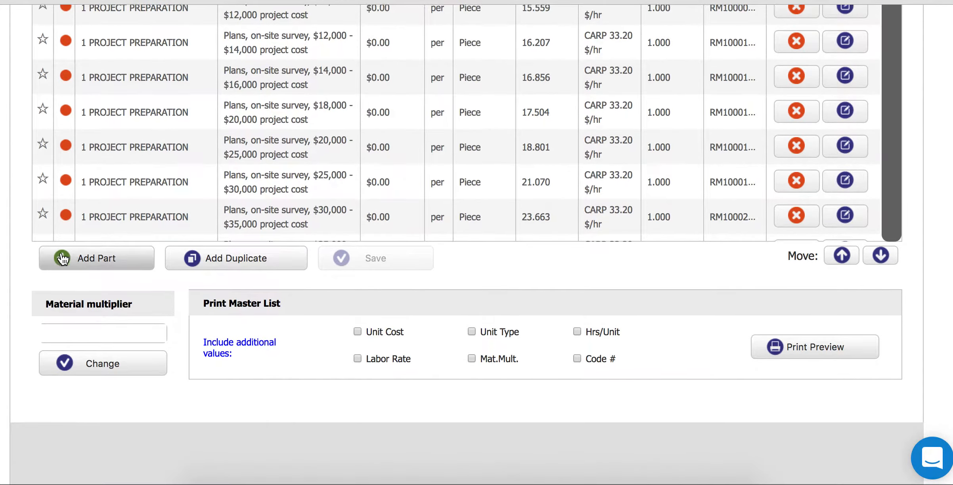
left_click(88, 258)
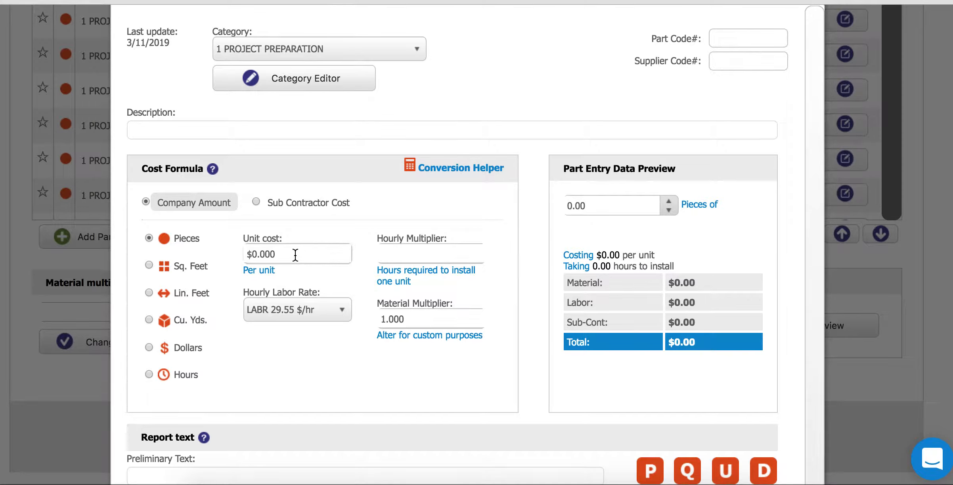
left_click(248, 130)
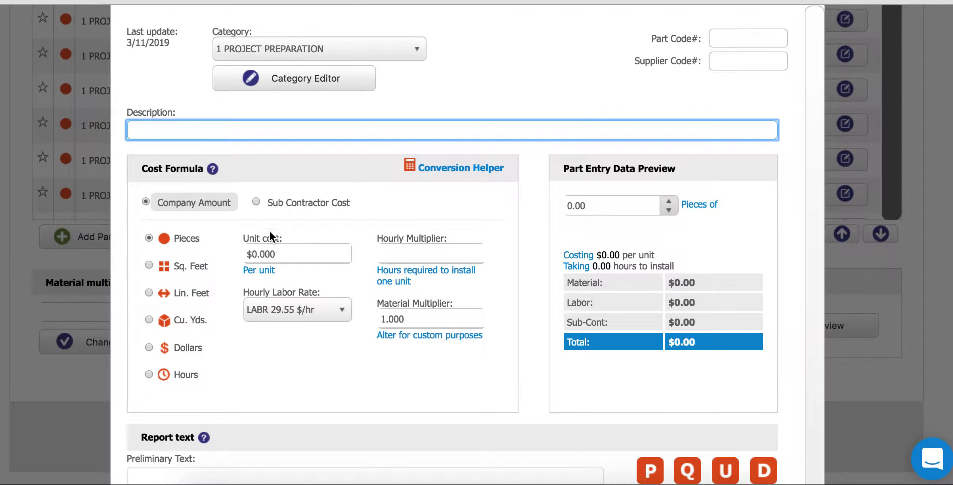
scroll(333, 331, "down", 1)
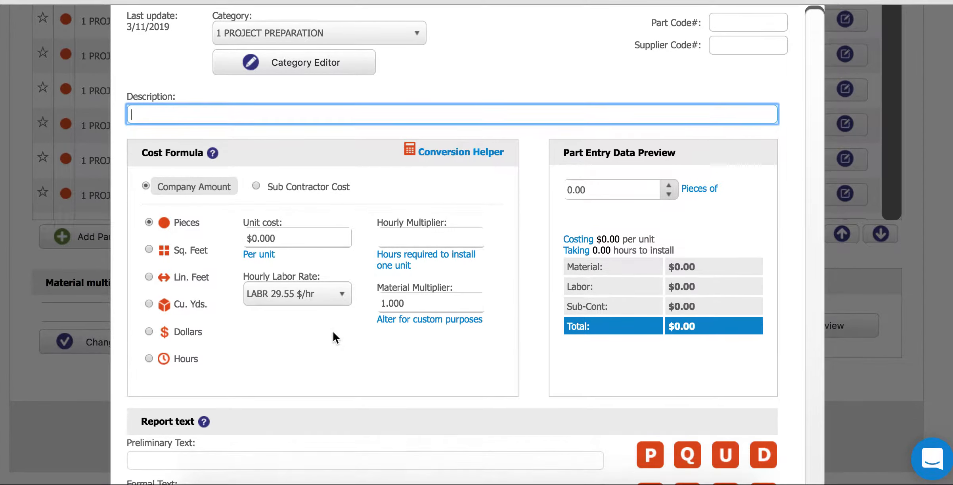
scroll(313, 385, "down", 5)
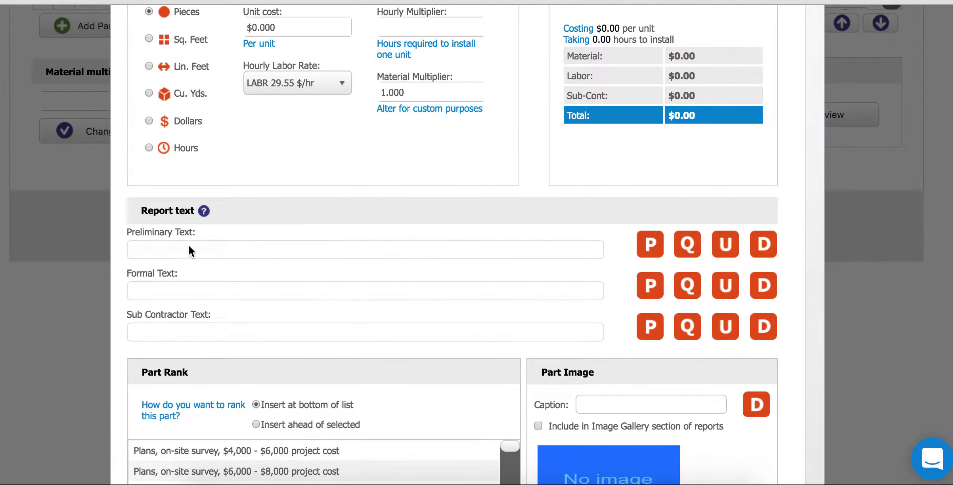
scroll(367, 326, "down", 3)
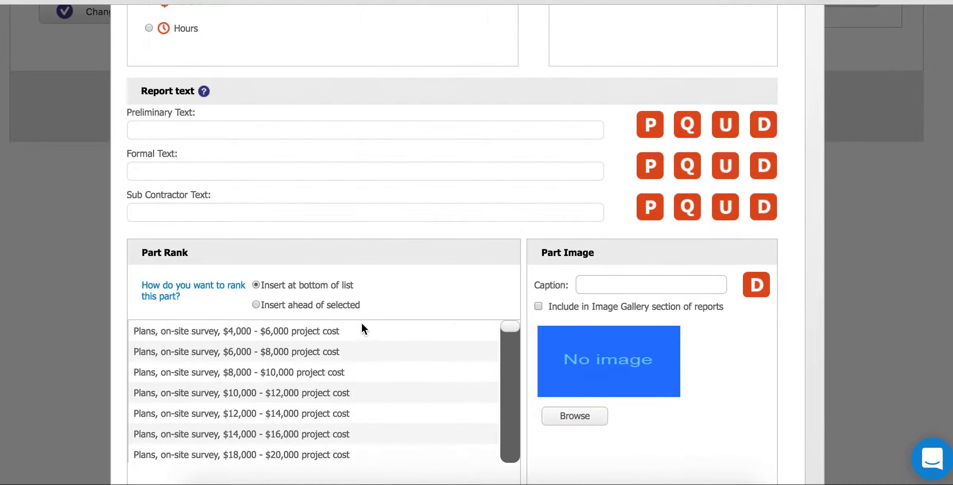
scroll(528, 281, "down", 2)
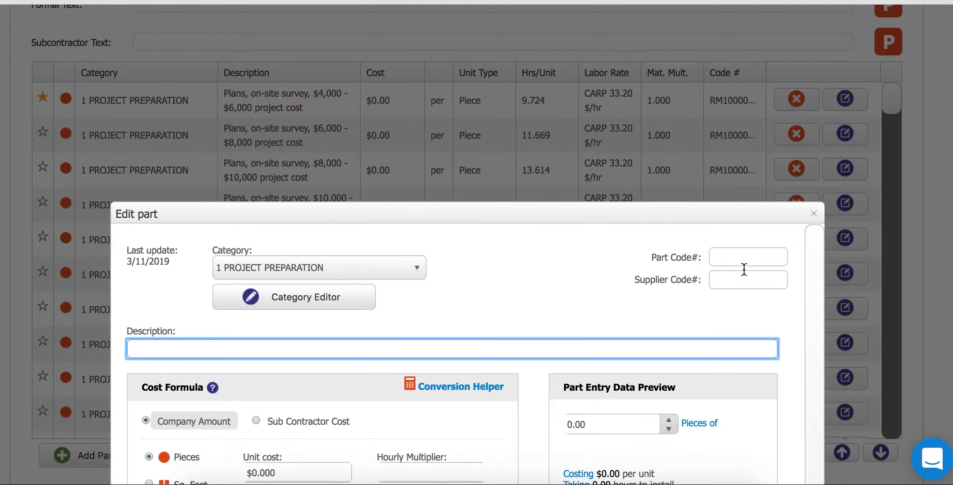
left_click(813, 213)
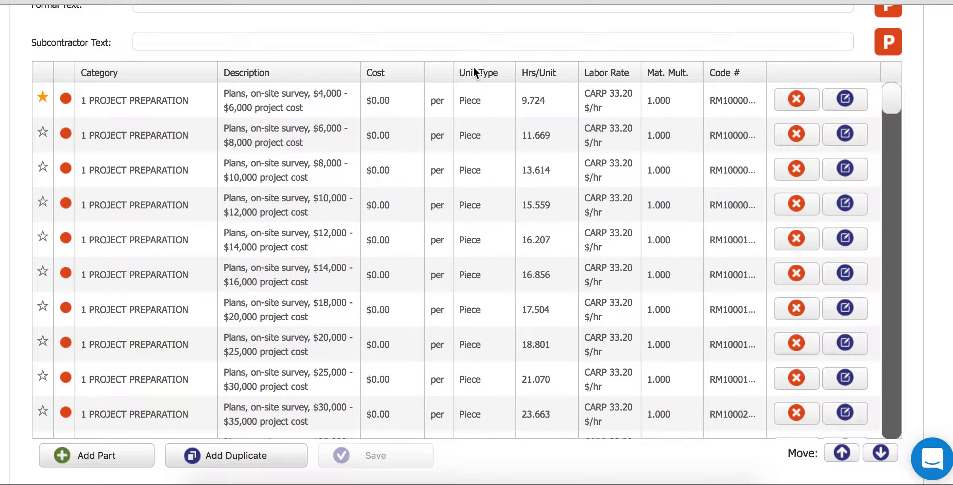
scroll(473, 69, "up", 6)
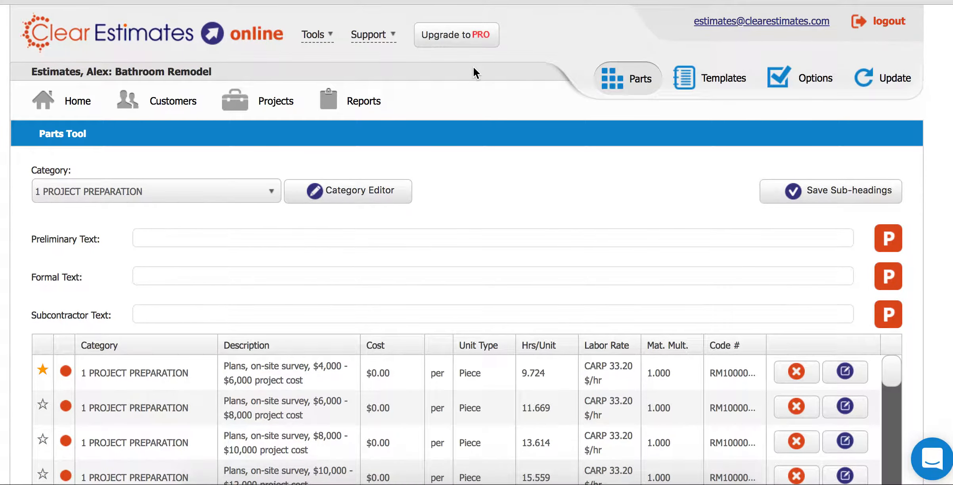
- In Reports, open 'This is our example heading' and review its Exclusions list text
left_click(363, 105)
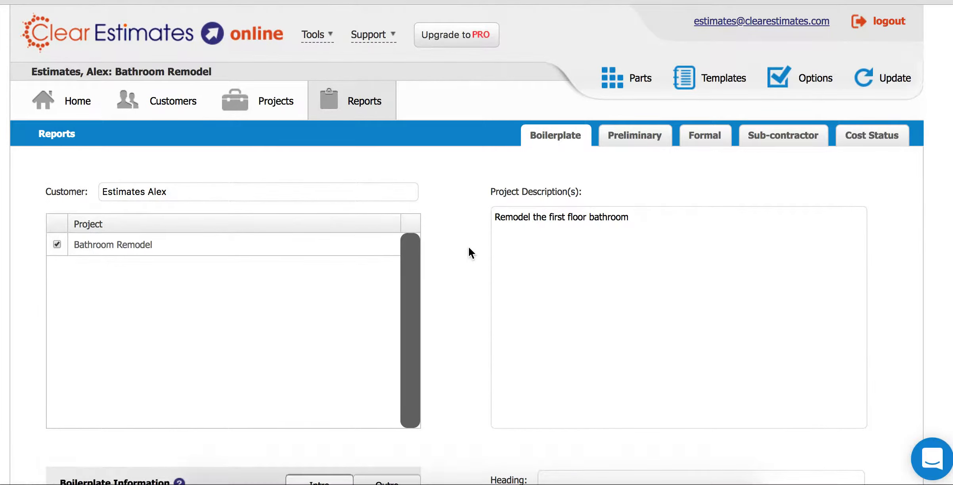
scroll(468, 247, "down", 7)
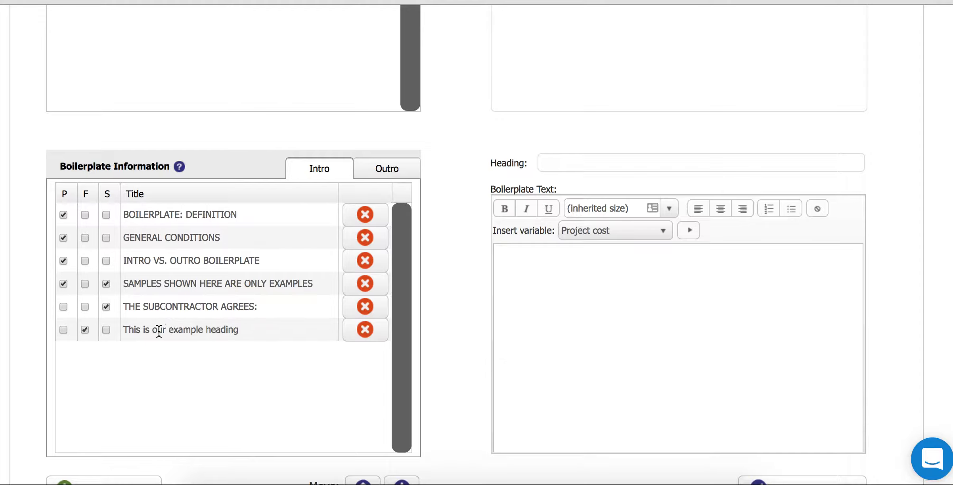
left_click(159, 331)
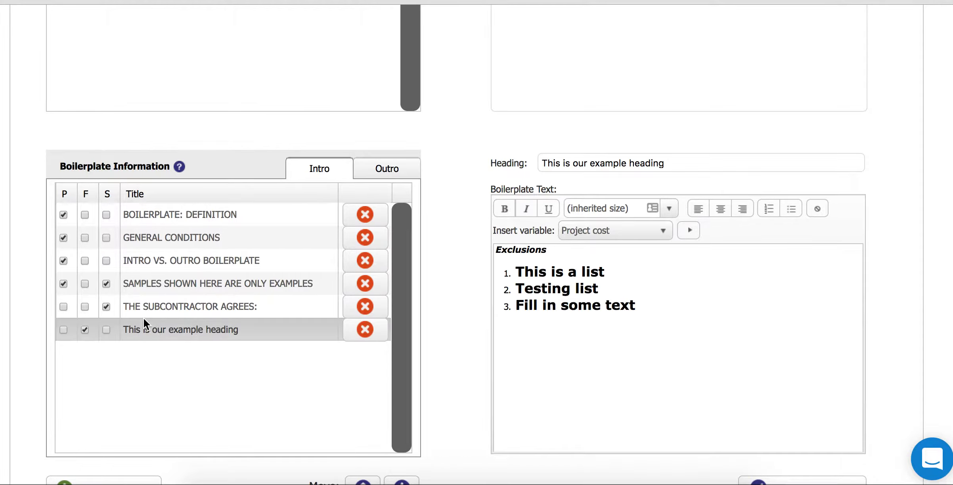
left_click(579, 306)
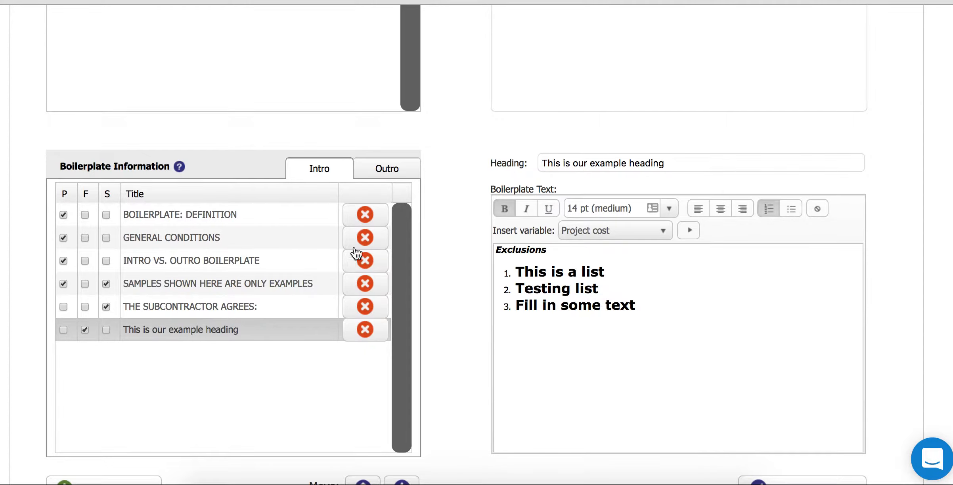
scroll(475, 208, "up", 5)
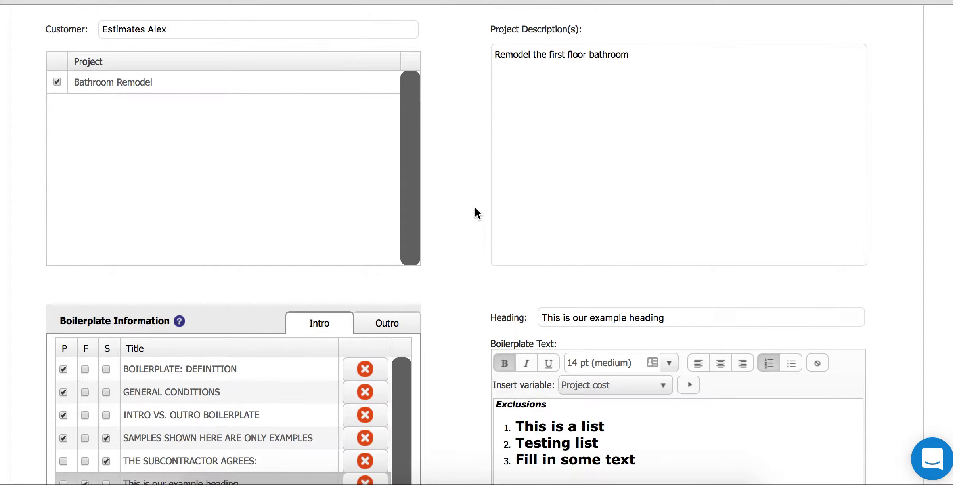
scroll(475, 213, "up", 4)
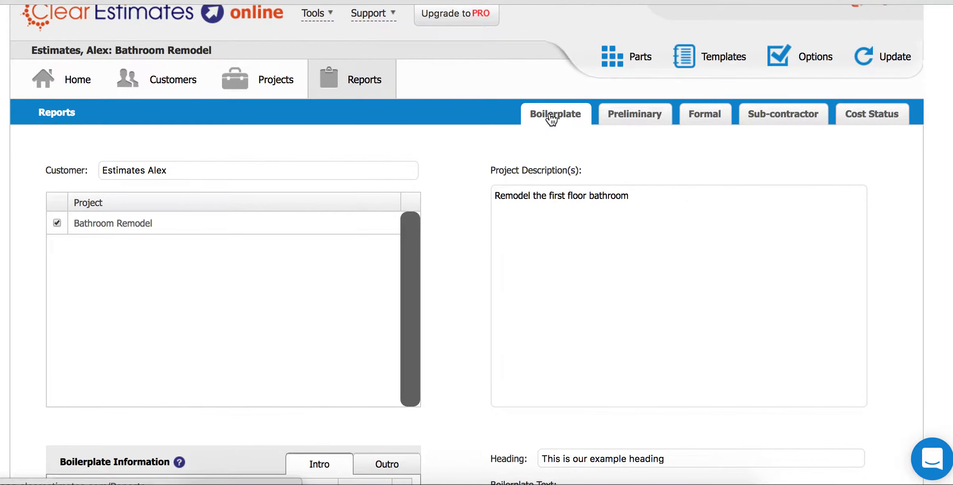
left_click(551, 117)
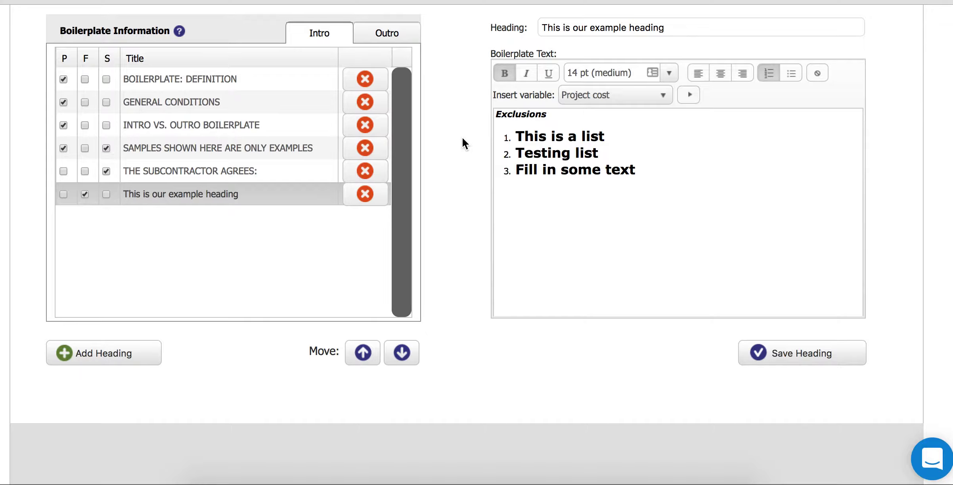
scroll(462, 137, "up", 10)
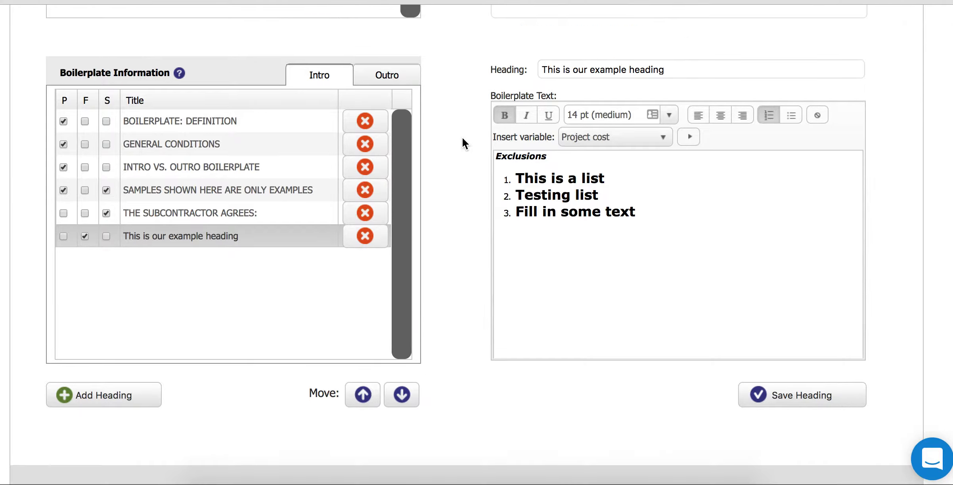
- Print the Bathroom Remodel project to PDF and review the report with all detail columns
left_click(266, 100)
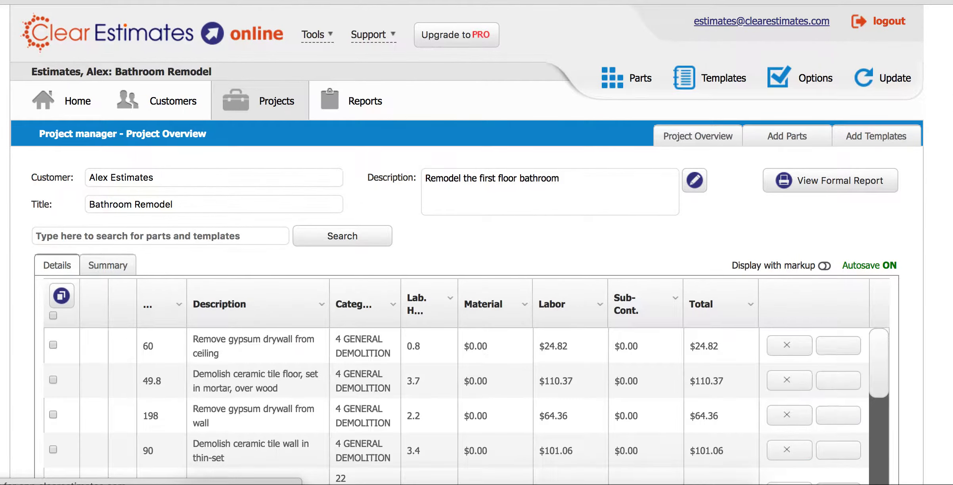
left_click_drag(951, 119, 938, 414)
left_click(123, 367)
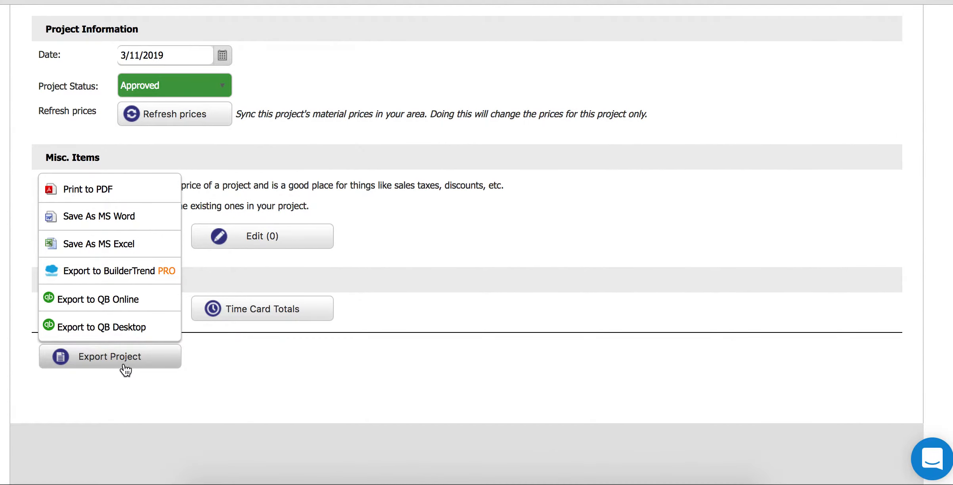
left_click(246, 1)
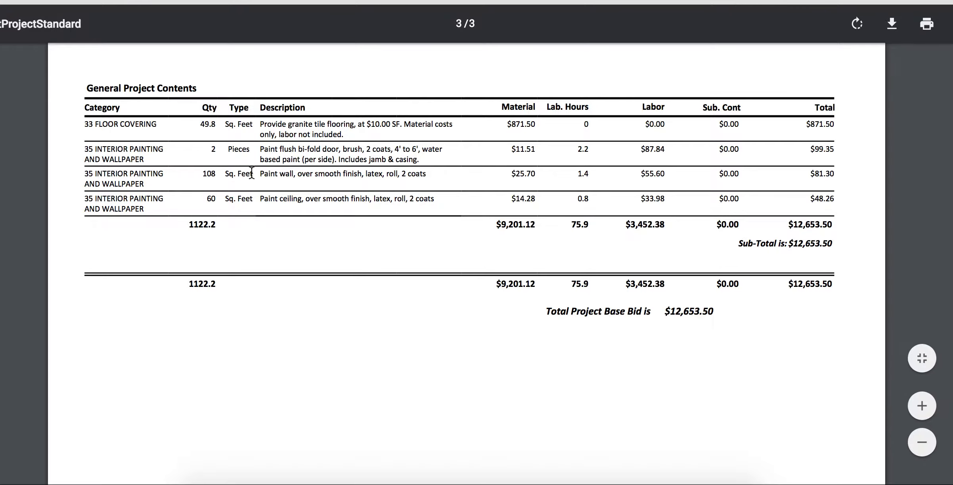
scroll(448, 185, "down", 1)
scroll(448, 185, "up", 2)
scroll(447, 186, "up", 10)
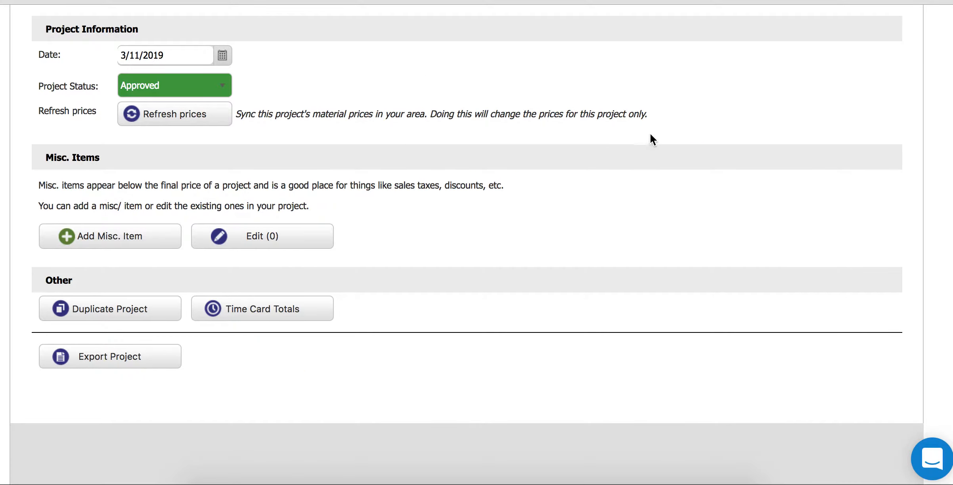
scroll(884, 195, "up", 10)
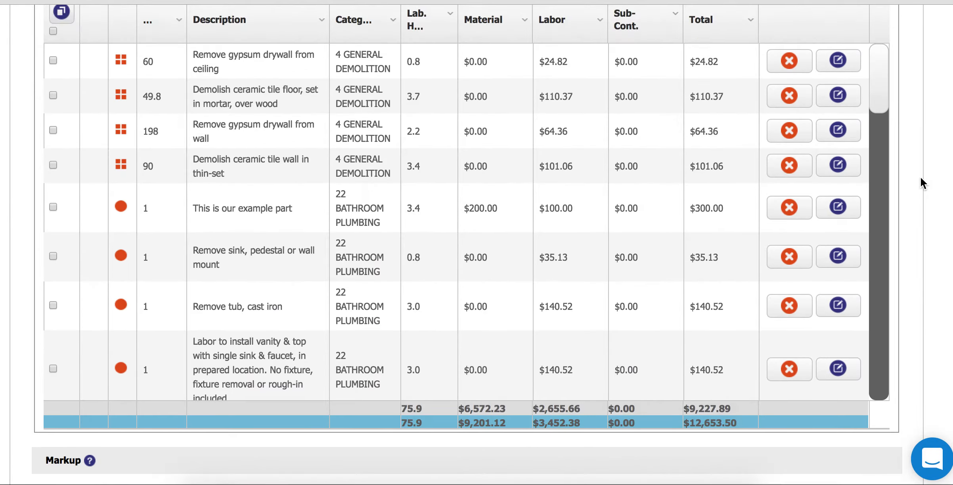
scroll(920, 183, "up", 3)
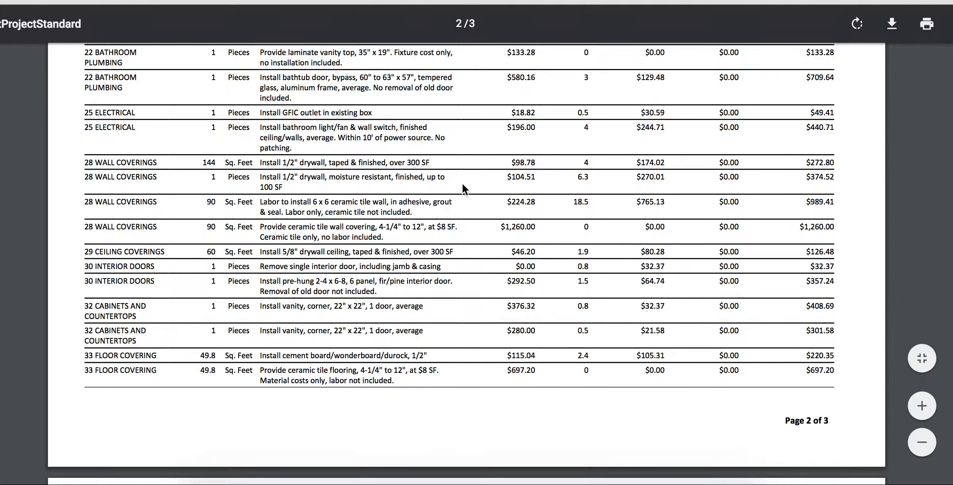
scroll(457, 181, "up", 2)
scroll(456, 181, "up", 5)
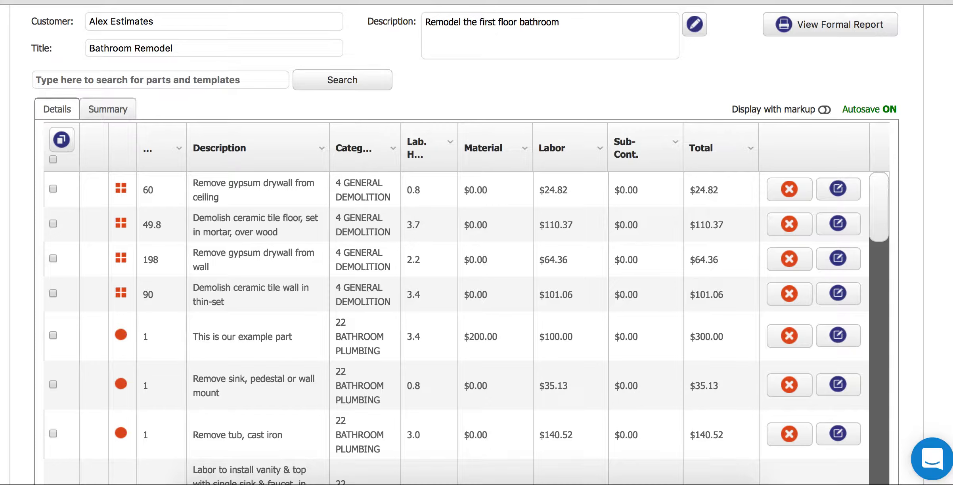
- Uncheck the Qty, Category, Lab. Hours and Sub-Cont. columns in the estimate table
left_click(178, 149)
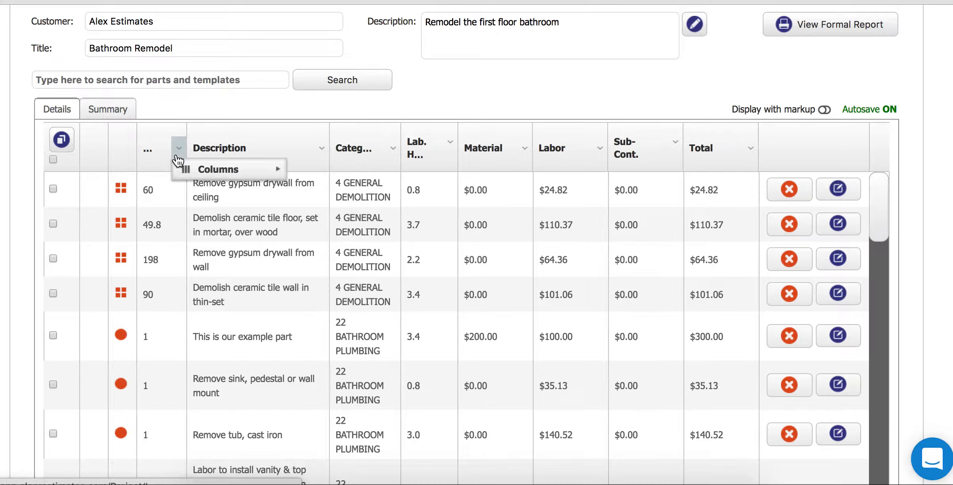
mouse_move(223, 171)
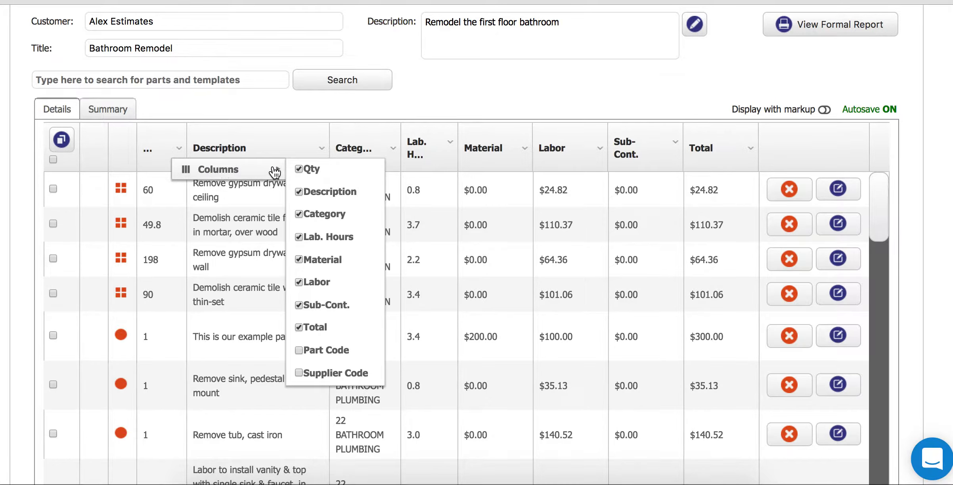
left_click(299, 169)
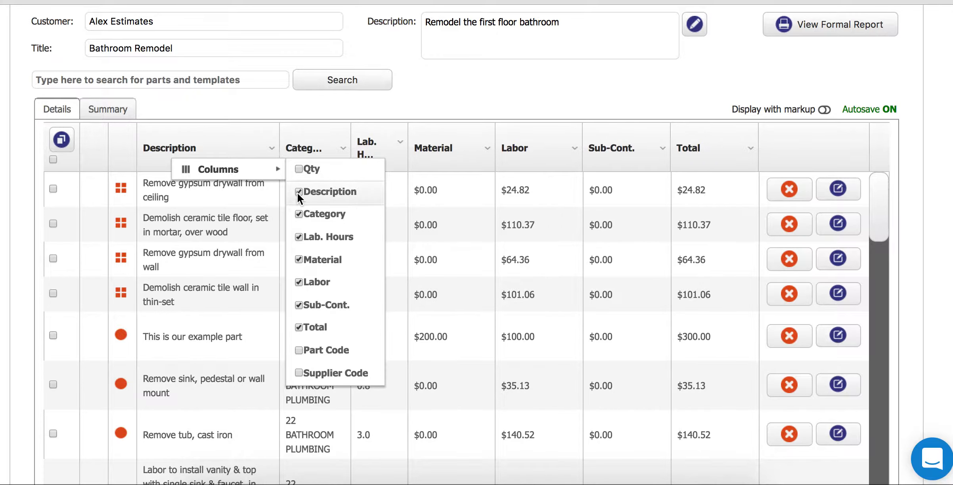
left_click(299, 214)
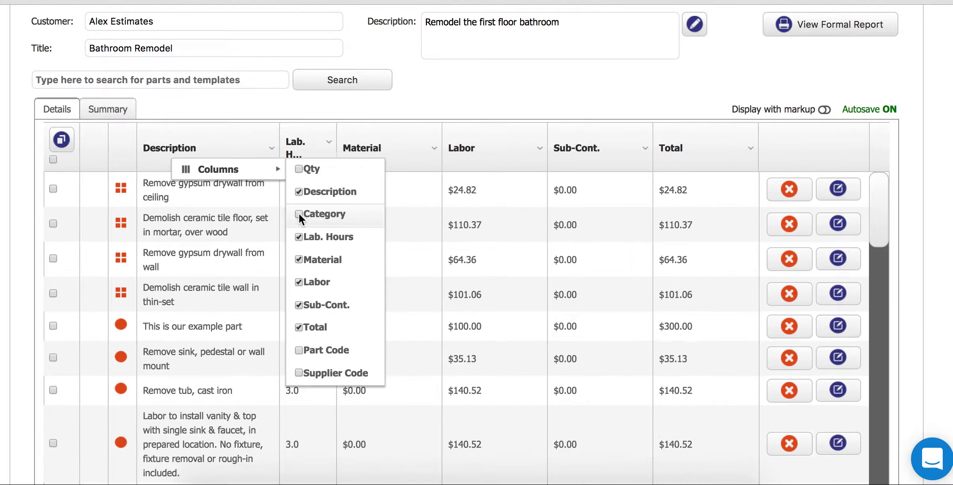
left_click(298, 236)
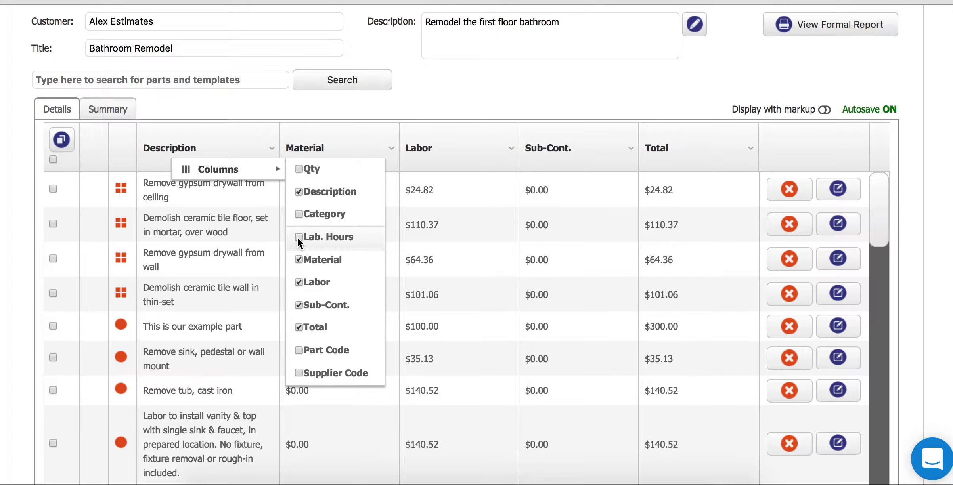
left_click(299, 307)
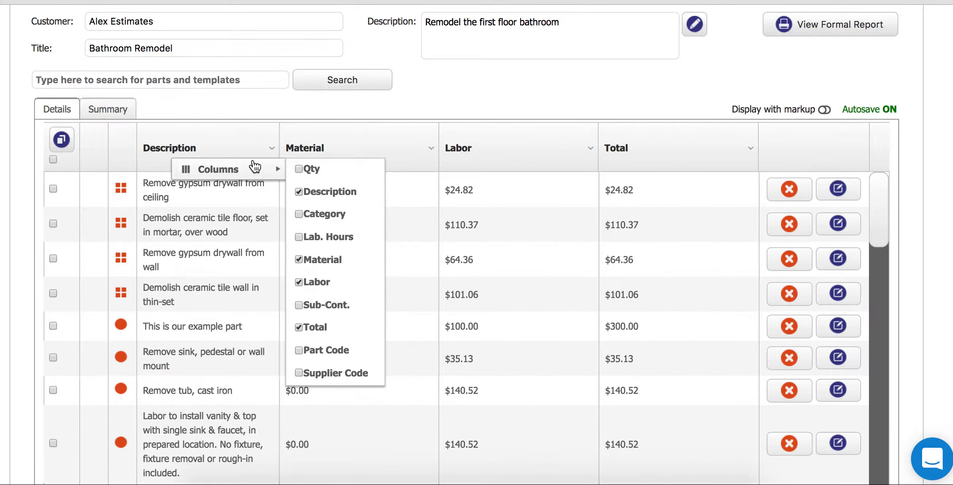
left_click(540, 84)
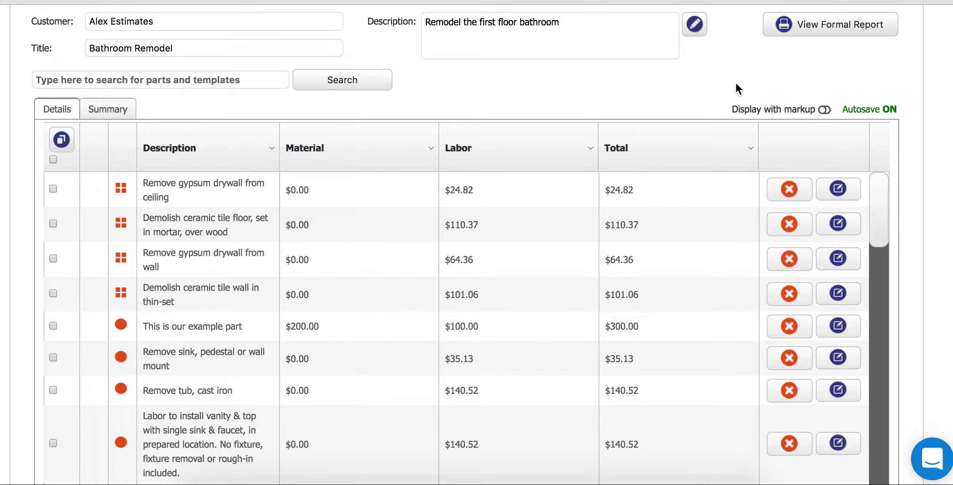
- Print the estimate to PDF with Include Markup checked and review the four-column report
scroll(466, 243, "down", 2)
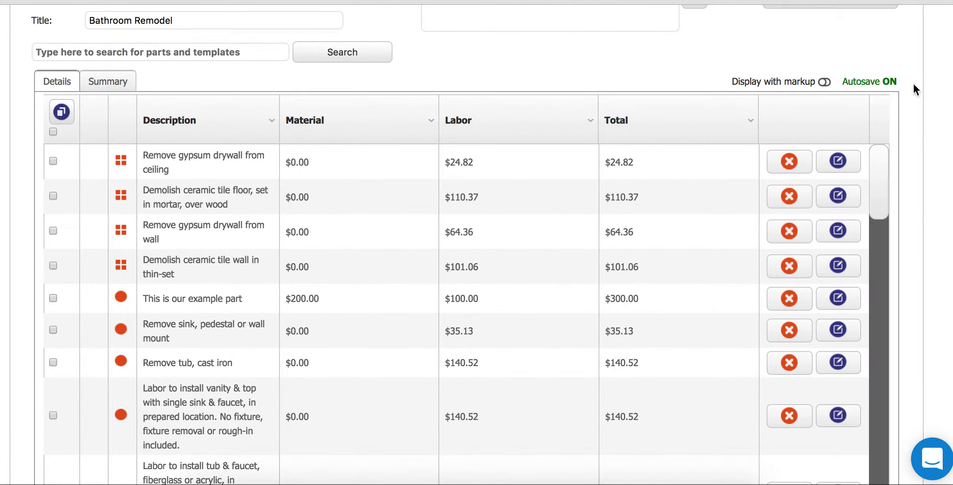
scroll(907, 94, "down", 15)
scroll(496, 315, "down", 5)
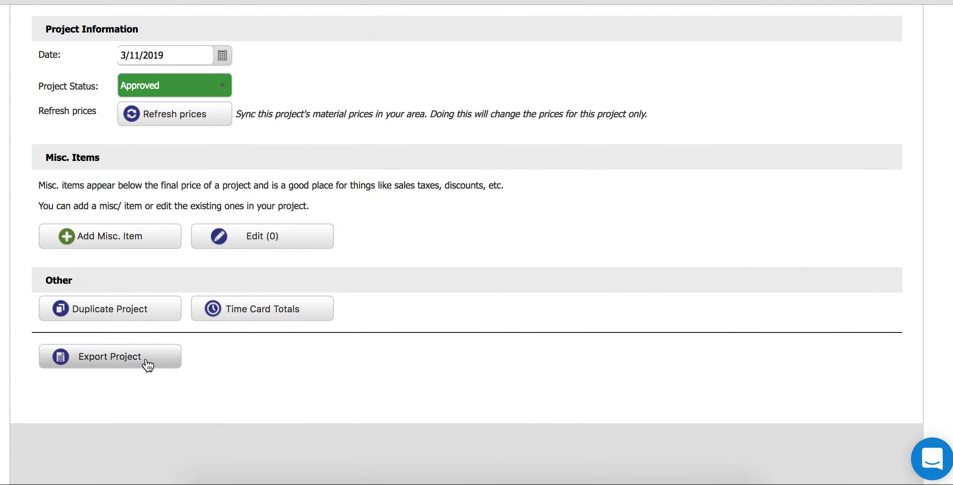
left_click(146, 363)
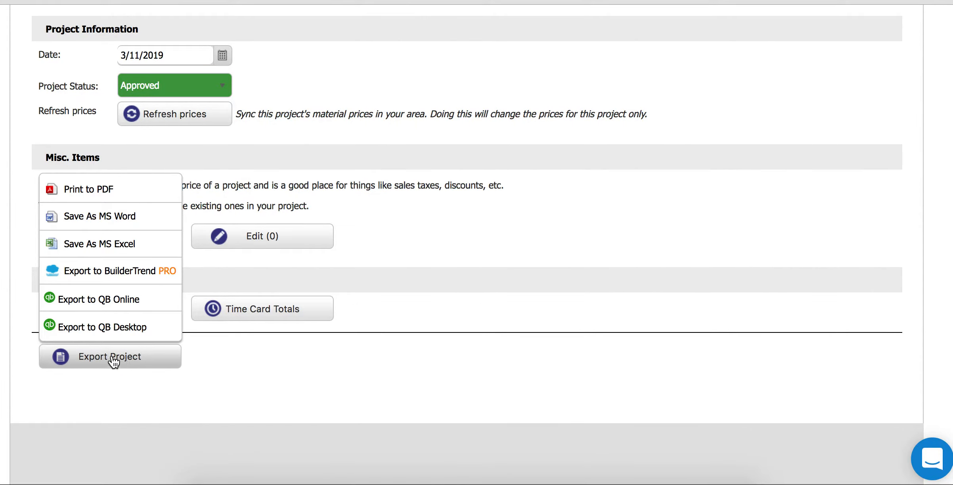
left_click(61, 188)
left_click(342, 238)
left_click(506, 286)
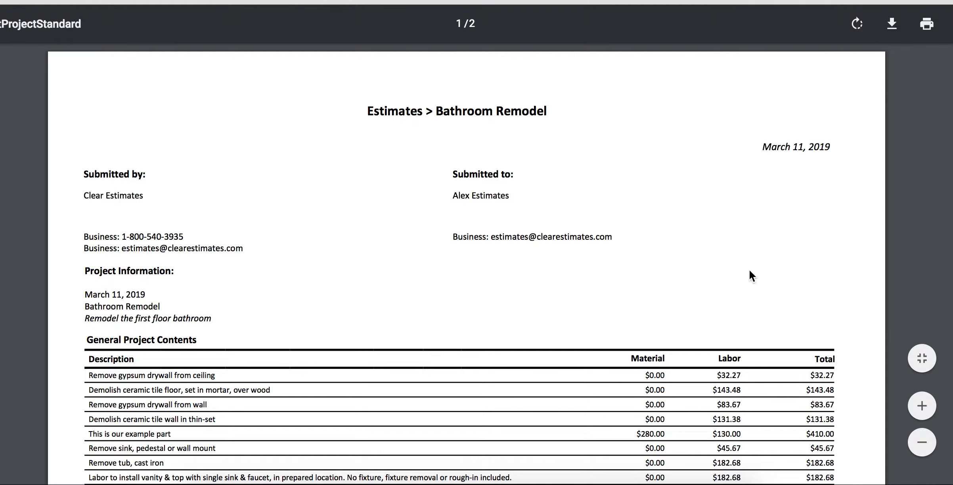
scroll(242, 149, "down", 5)
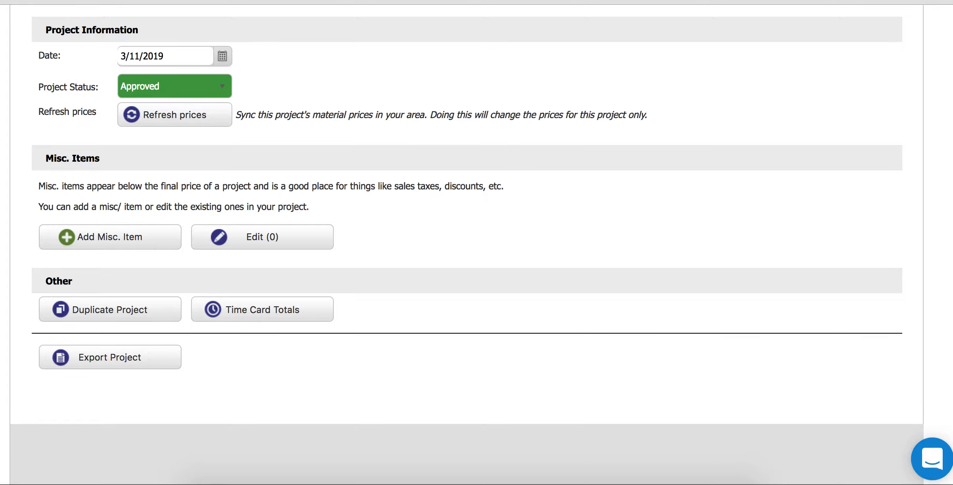
- Open the Support menu listing tutorial videos and free webinars
scroll(765, 222, "up", 15)
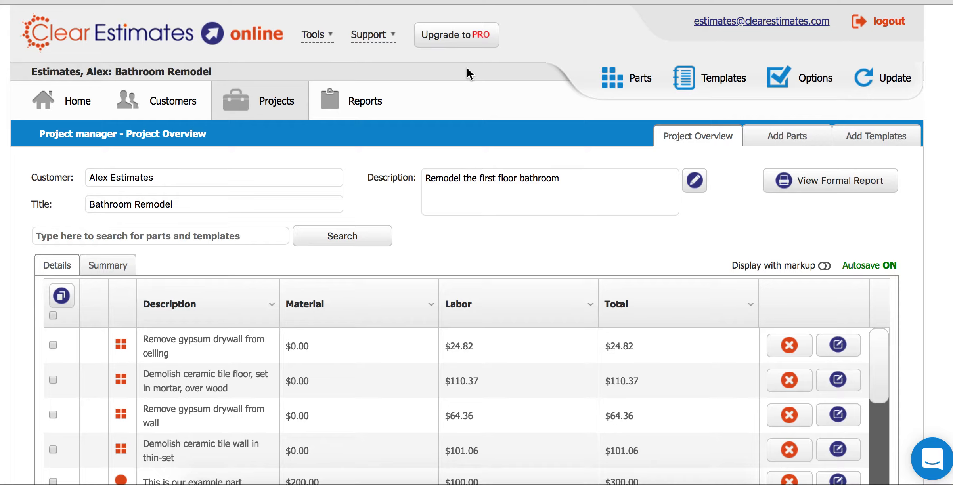
left_click(379, 36)
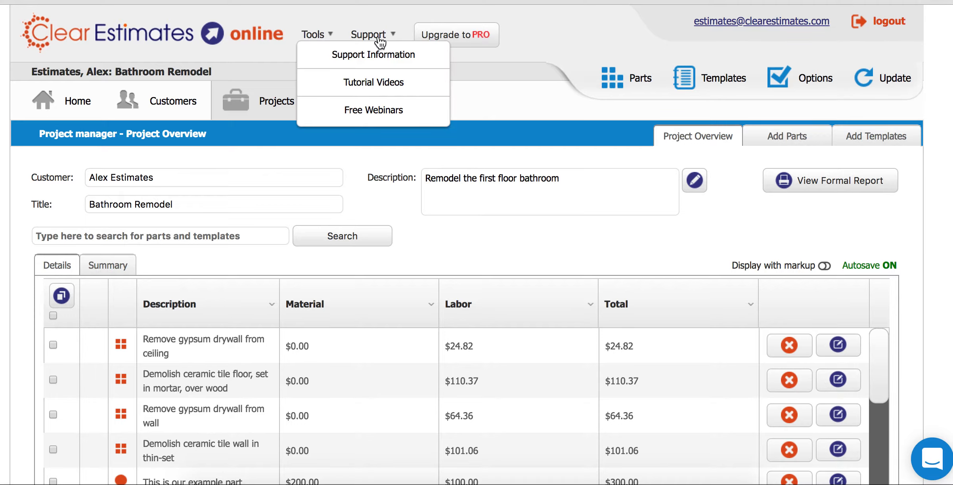